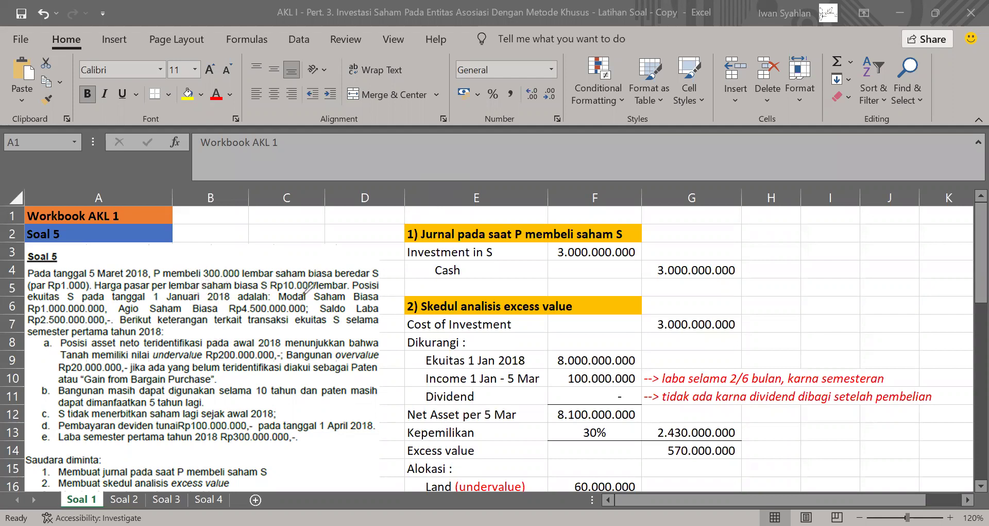
Underline in red the purchase date, 1 Januari 2018, semester pertama, pada awal 2018, Paten and Gain from Bargain Purchase in the problem text.
drag(91, 279, 148, 282)
drag(153, 302, 230, 304)
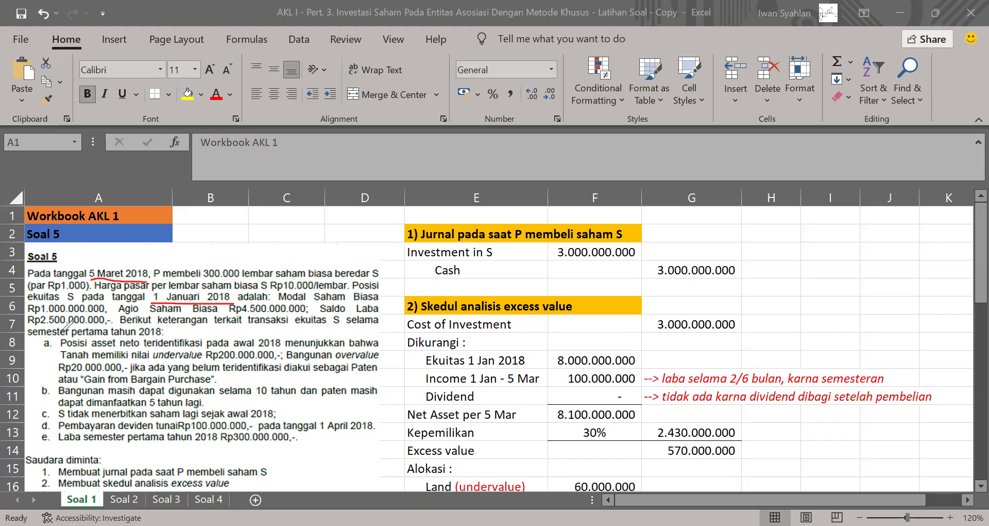
drag(29, 336, 104, 336)
drag(207, 355, 278, 348)
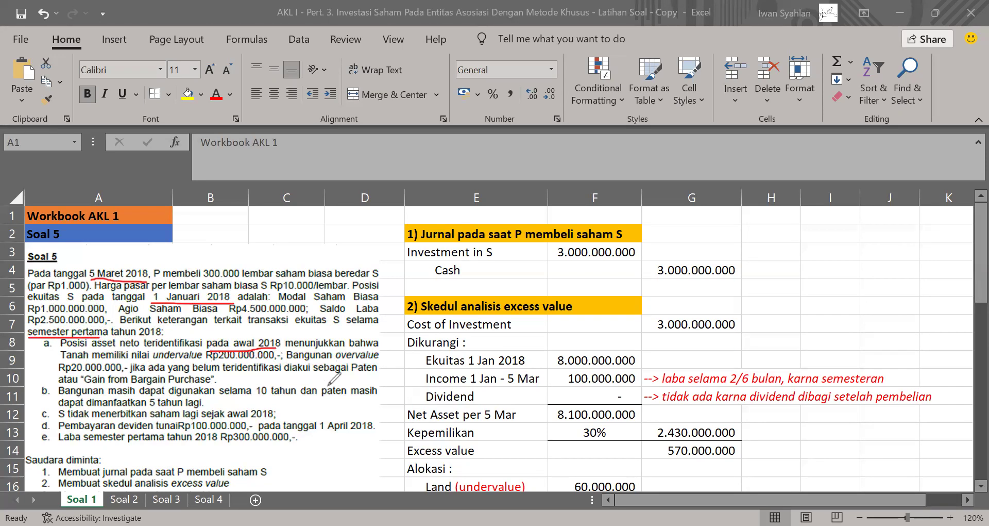
drag(352, 371, 387, 377)
drag(85, 385, 213, 383)
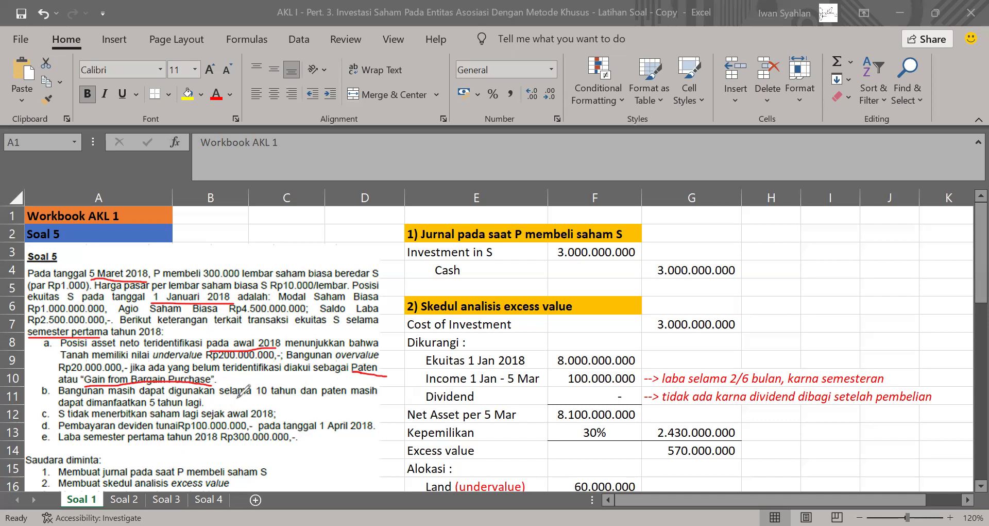
Underline 10 tahun, 5 tahun, saham lagi, 1 April 2018 and semester pertama in problem items b to e.
drag(220, 395, 297, 395)
drag(149, 406, 170, 406)
drag(156, 421, 223, 418)
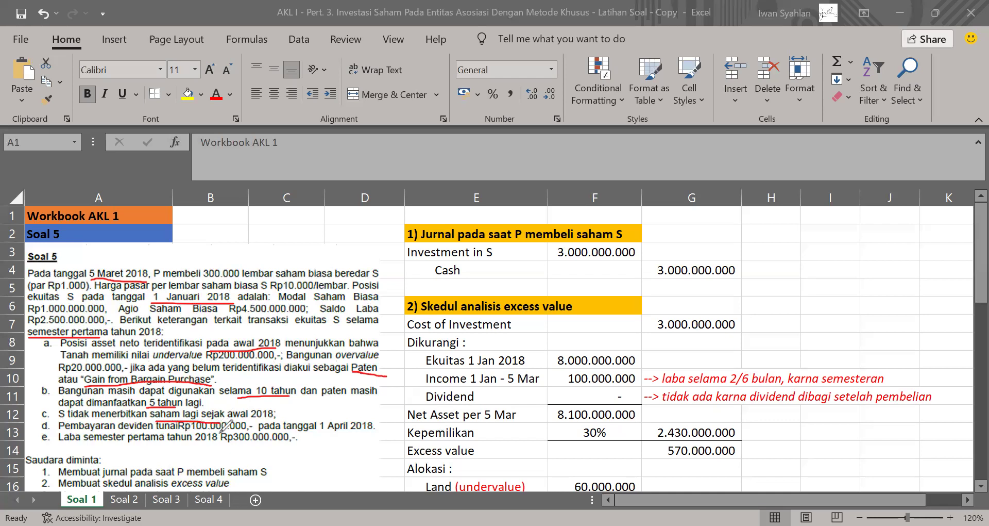
drag(325, 432, 375, 432)
drag(84, 445, 179, 445)
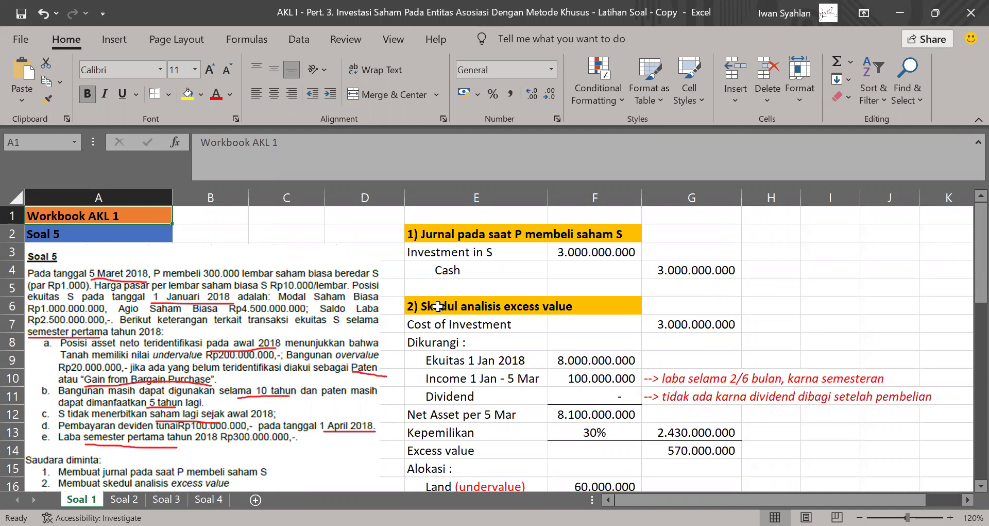
Review the share purchase journal's Investment in S and Cash accounts, and inspect the Investment in S amount formula in F3.
click(427, 247)
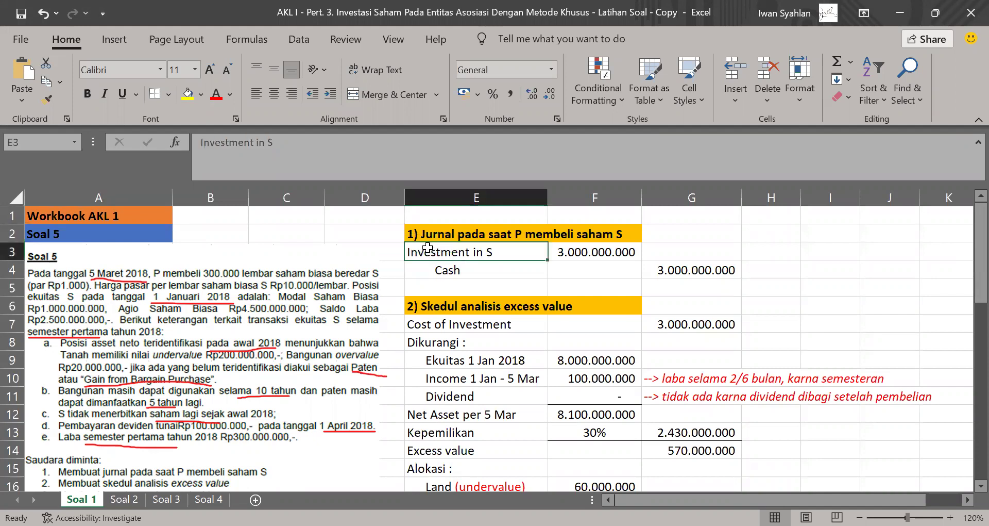
click(457, 270)
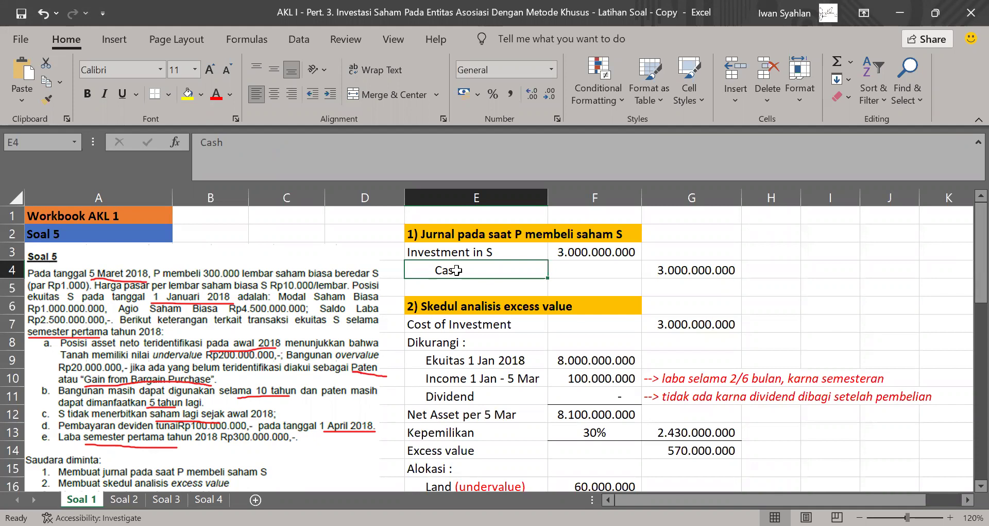
click(573, 254)
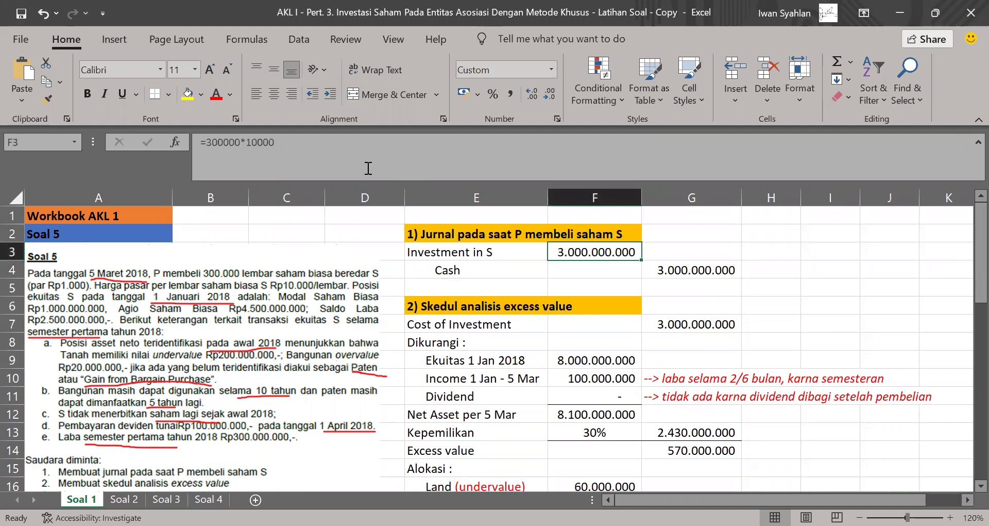
double_click(569, 253)
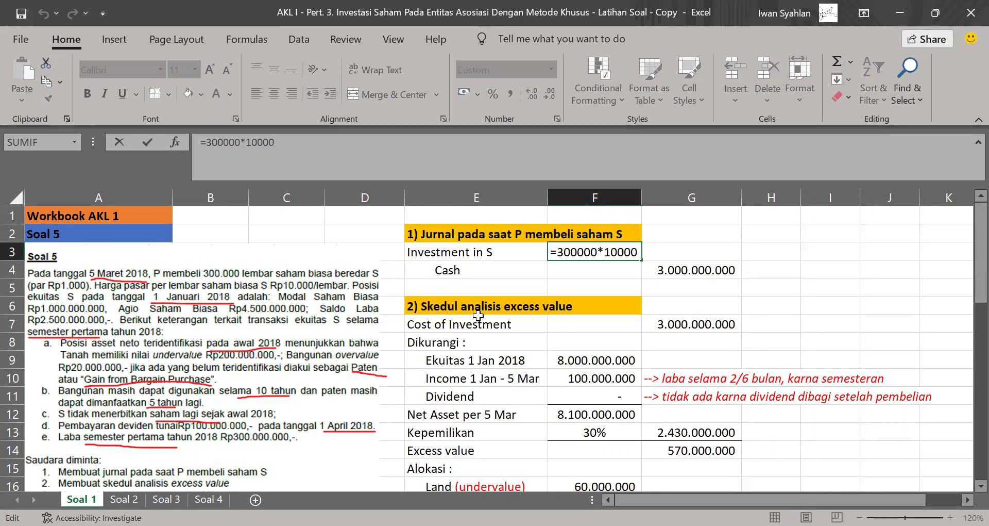
key(Return)
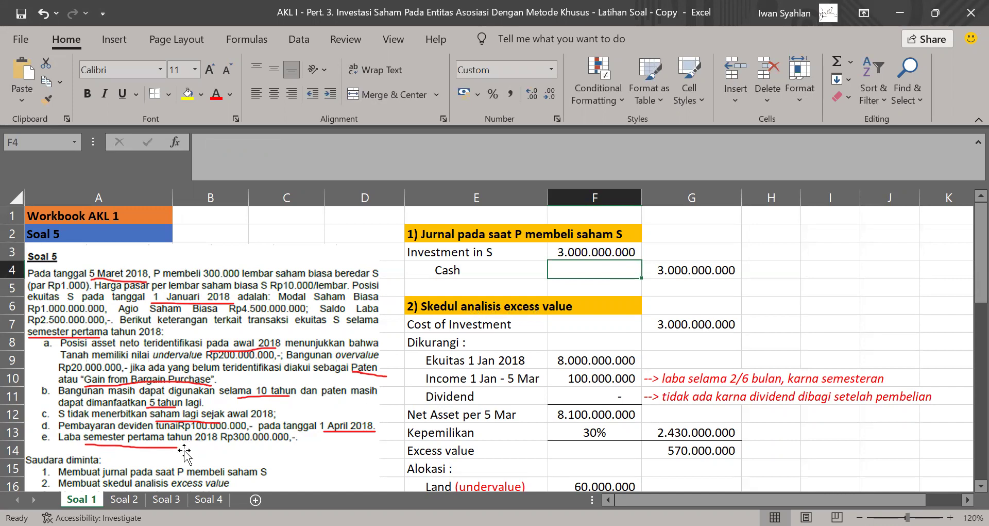
Clear the red marks, circle the cost of investment, tick the 1 January equity, and mark the semester profit and 1 Jan - 5 Mar income.
scroll(184, 453, down, 1)
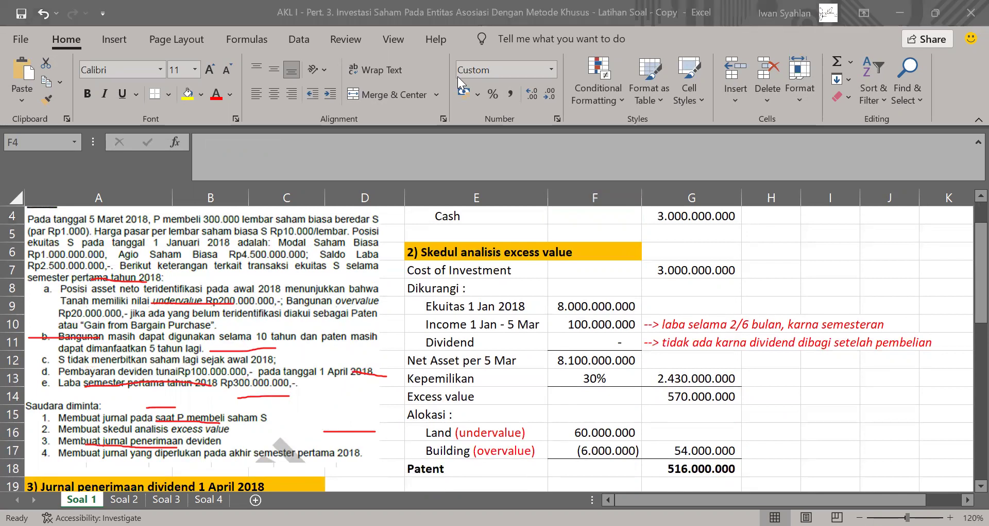
key(e)
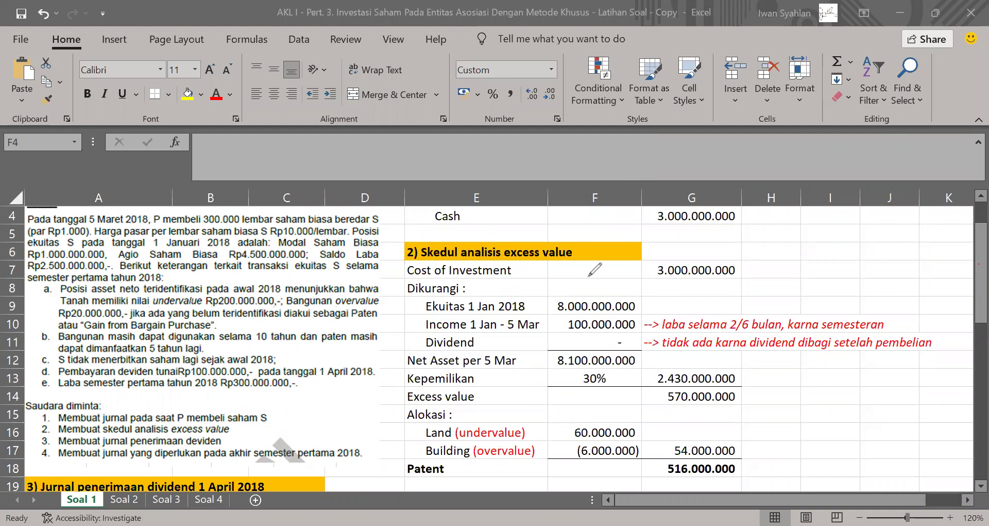
mouse_move(654, 277)
mouse_down()
mouse_move(709, 280)
mouse_move(734, 241)
mouse_move(658, 259)
mouse_move(648, 271)
mouse_up()
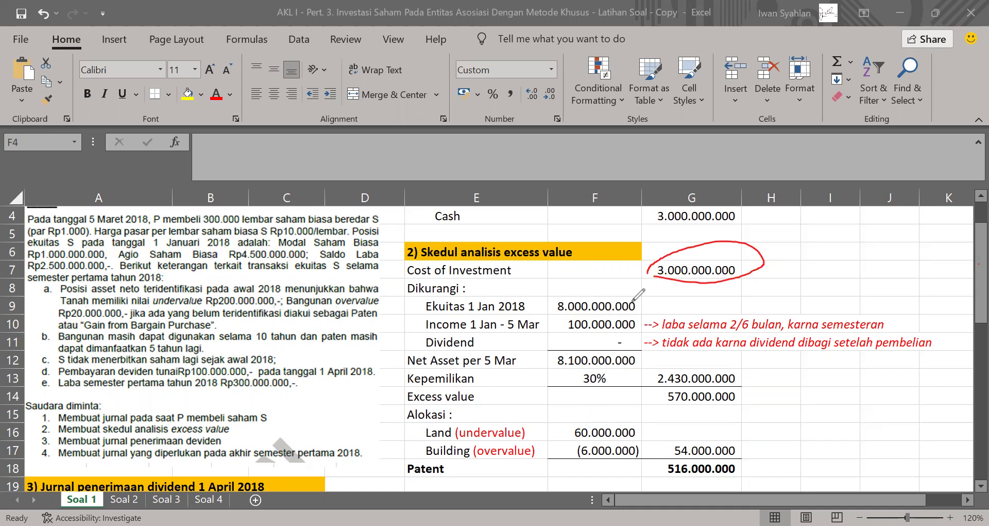
drag(641, 304, 652, 296)
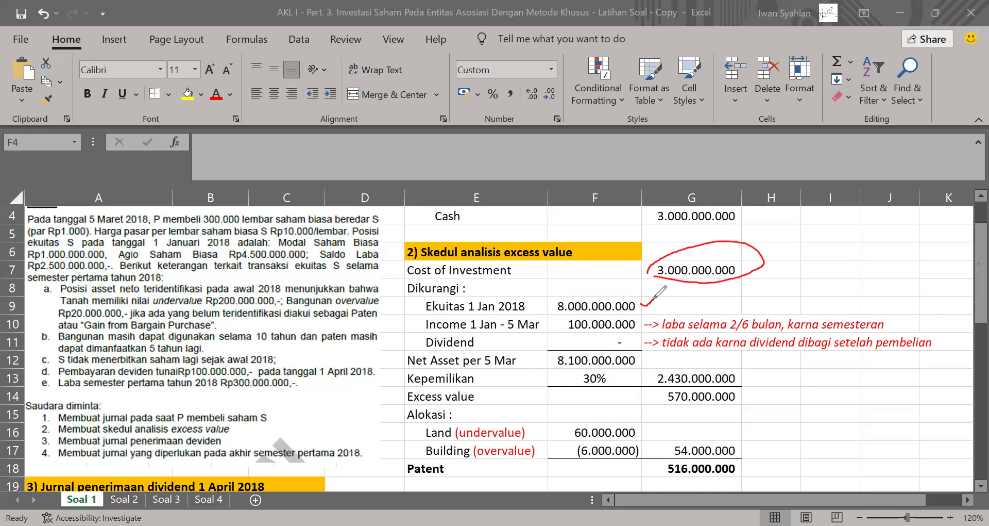
drag(231, 389, 298, 390)
mouse_move(556, 323)
mouse_down()
mouse_move(615, 334)
mouse_move(639, 311)
mouse_move(559, 322)
mouse_up()
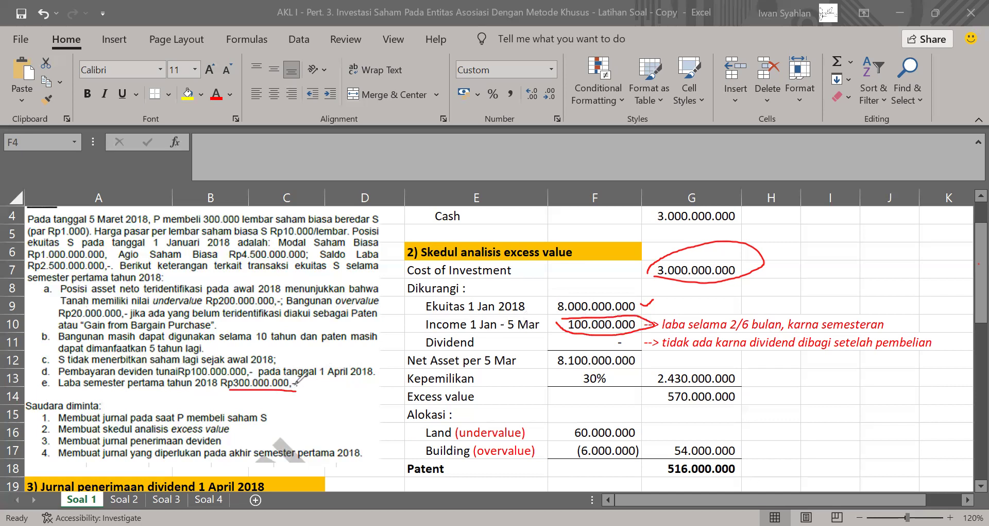
Underline 2/6 bulan in the income note and mark the Dividend, net asset and 30% ownership rows.
drag(729, 337, 782, 332)
drag(490, 341, 529, 342)
drag(536, 362, 547, 355)
drag(609, 373, 611, 376)
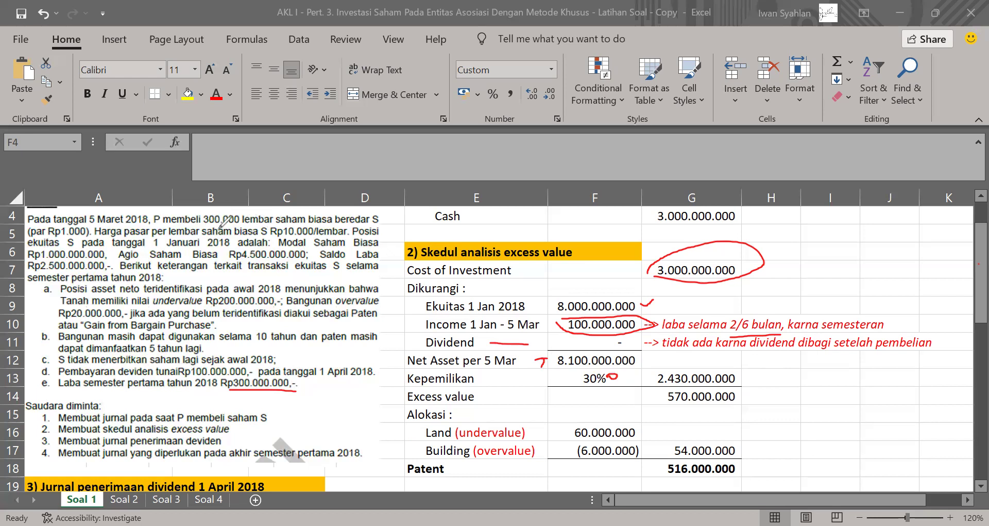
Underline the 300.000 purchased shares, the Rp1.000.000.000 share capital and the Rp1.000 par value in the problem text.
drag(215, 226, 253, 224)
drag(34, 261, 111, 264)
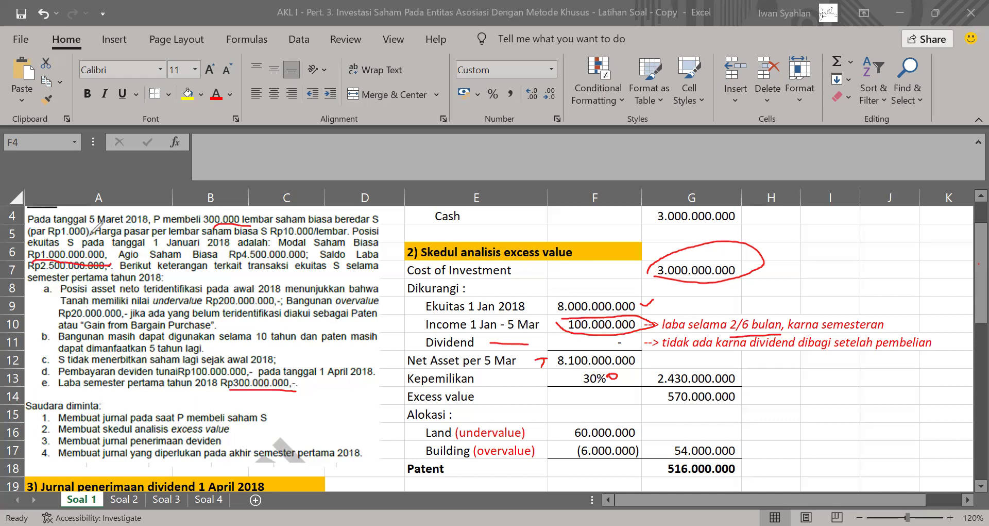
drag(71, 238, 85, 237)
Circle the ownership share of net assets, draw an arrow to it from the cost of investment, and underline the excess value.
mouse_move(658, 367)
mouse_down()
mouse_move(654, 381)
mouse_move(676, 386)
mouse_move(744, 379)
mouse_move(654, 367)
mouse_up()
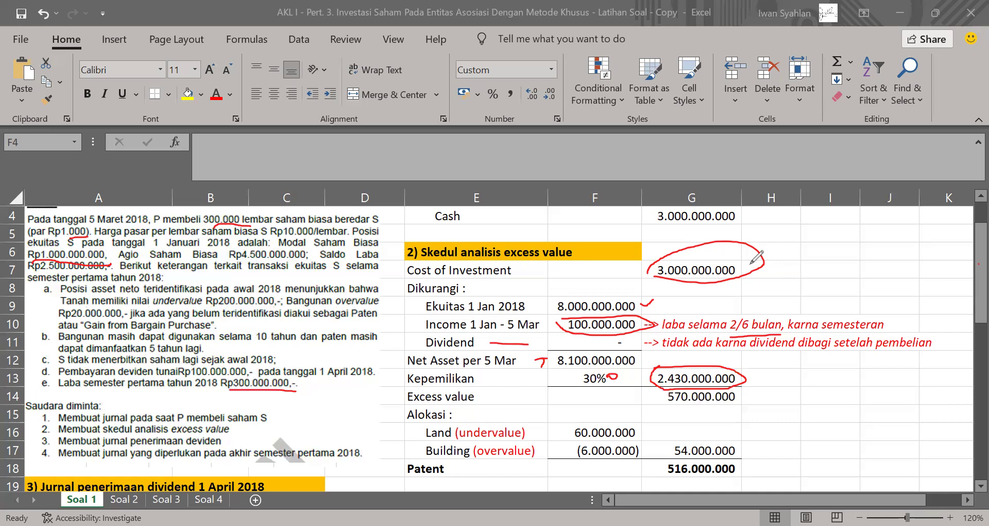
mouse_move(751, 263)
mouse_down()
mouse_move(770, 267)
mouse_move(777, 289)
mouse_move(772, 344)
mouse_move(746, 364)
mouse_move(756, 366)
mouse_up()
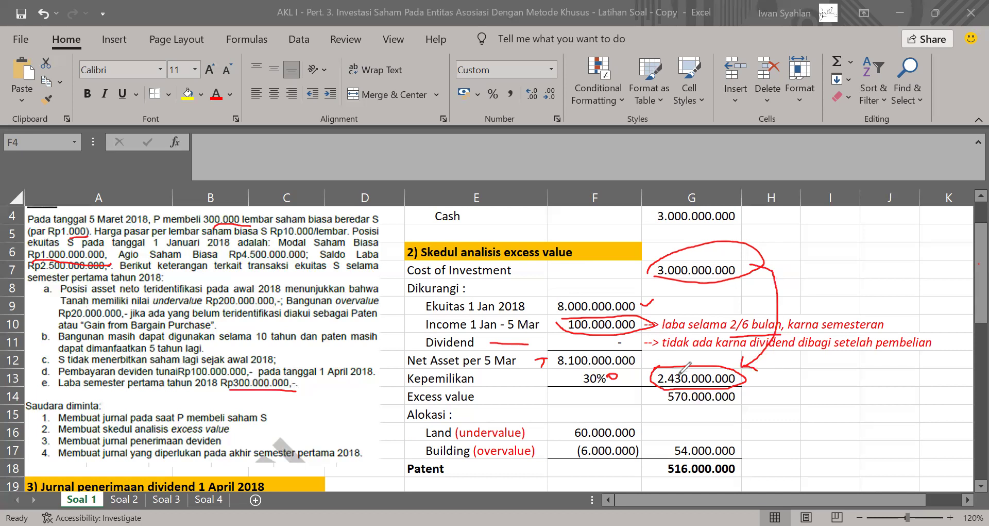
drag(669, 408, 734, 407)
Circle problem item a, underline its land undervalue and building overvalue amounts, and leave the drawing mode.
drag(55, 292, 46, 283)
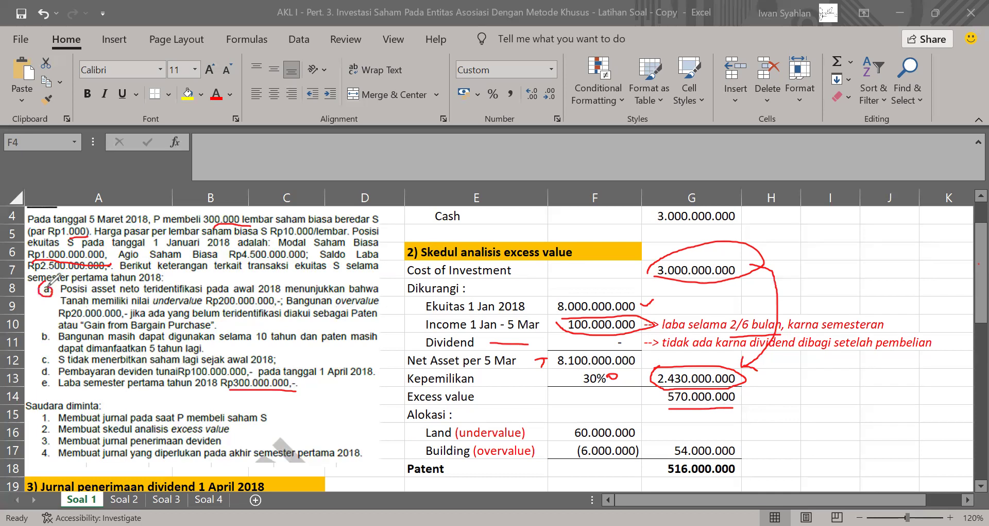
drag(147, 310, 379, 305)
drag(62, 315, 116, 316)
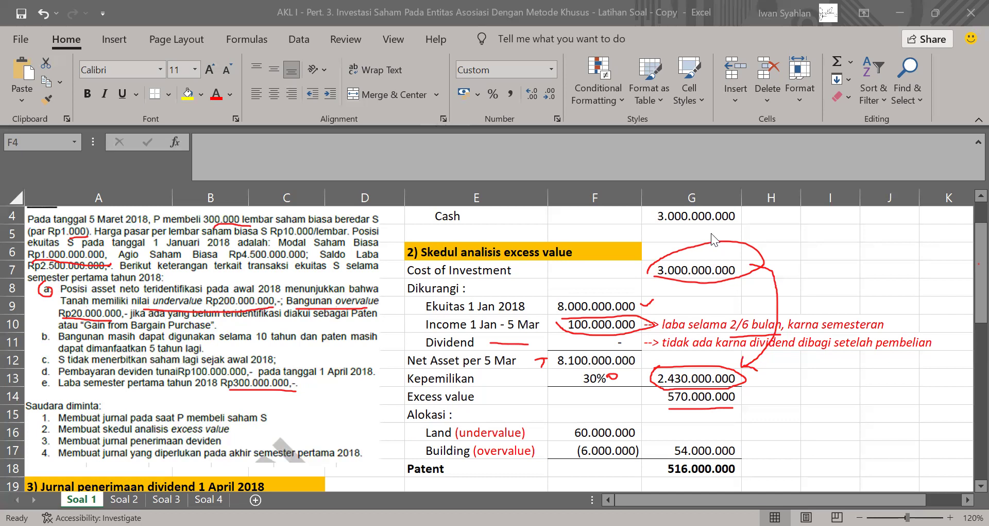
key(Escape)
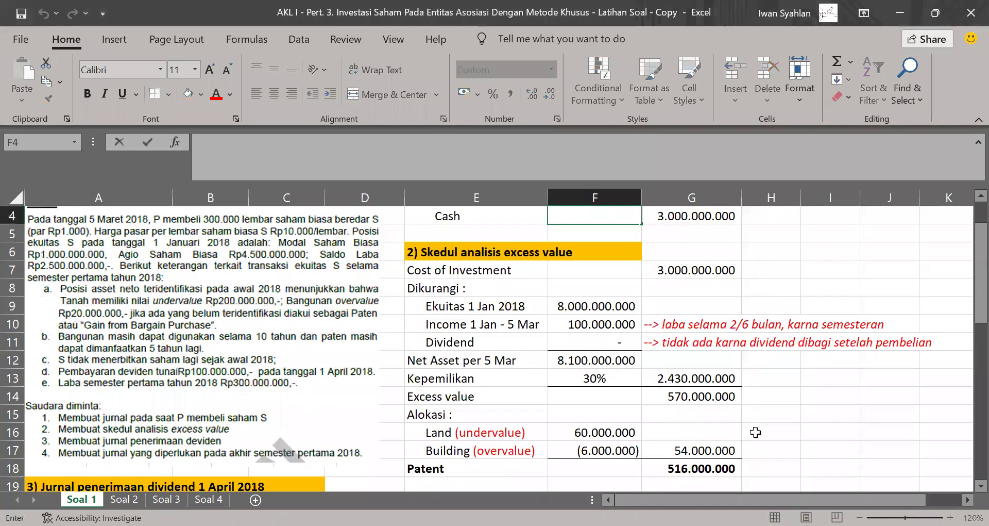
Enter the note "--> (Undervalue BV < FV)" in H16 beside the Land allocation.
click(771, 431)
text('--> Undervalue )
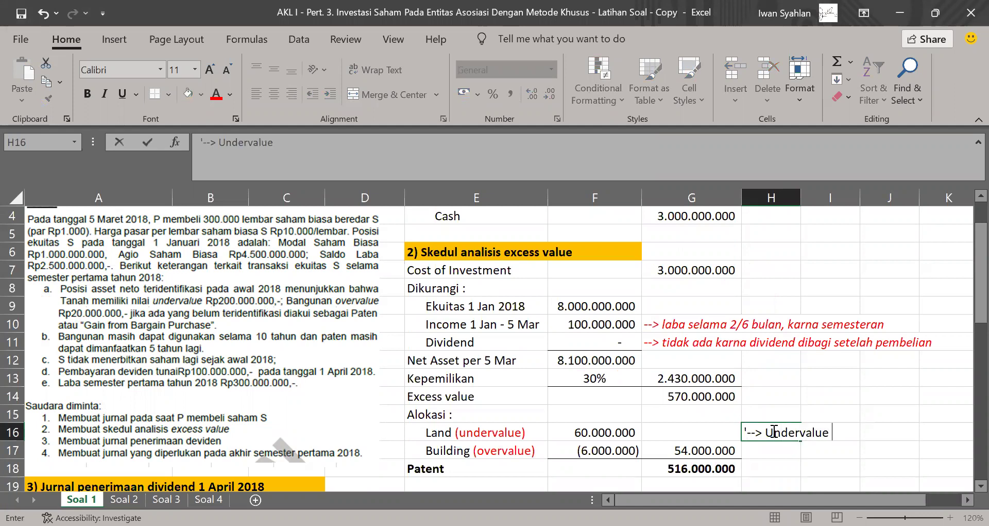
text(BV < FV))
click(767, 432)
text(()
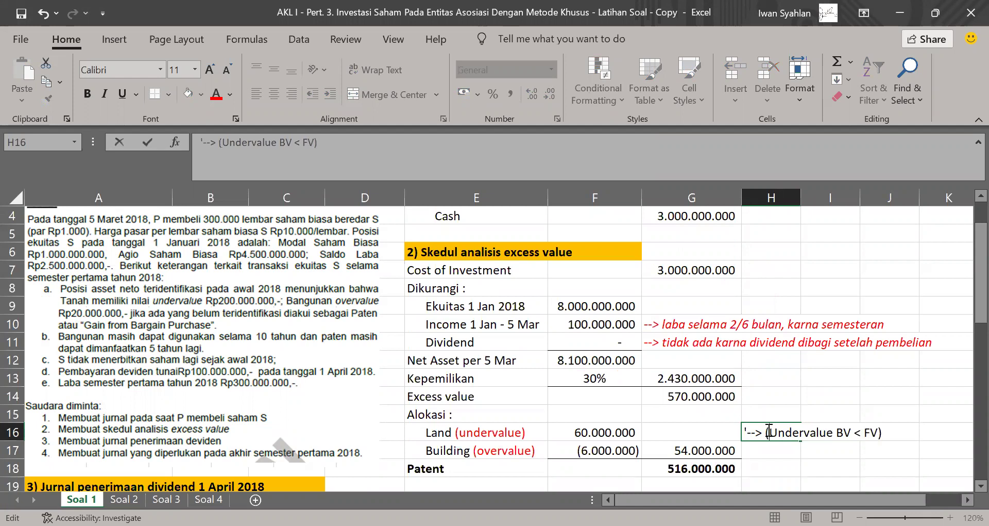
key(Return)
Inspect the Land undervalue allocation formula in F16 without changing it.
click(632, 433)
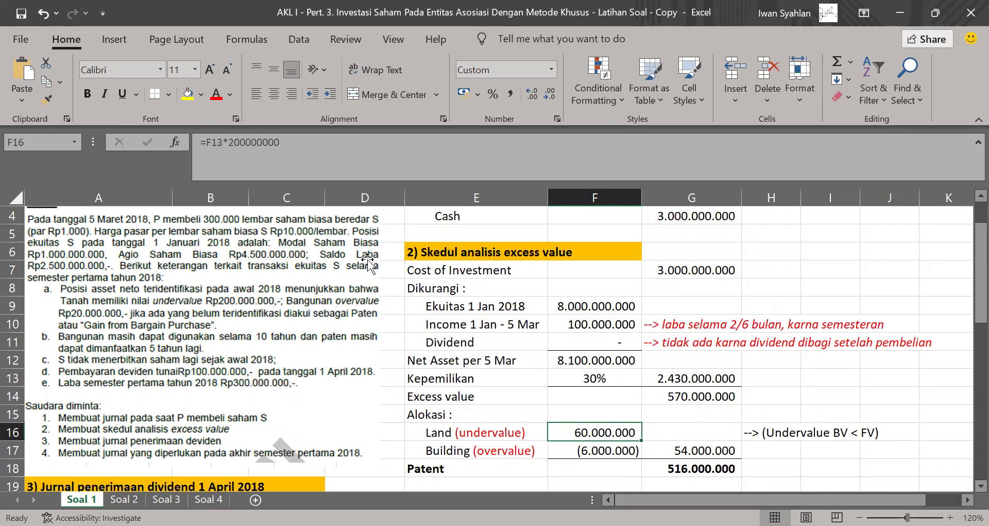
click(291, 150)
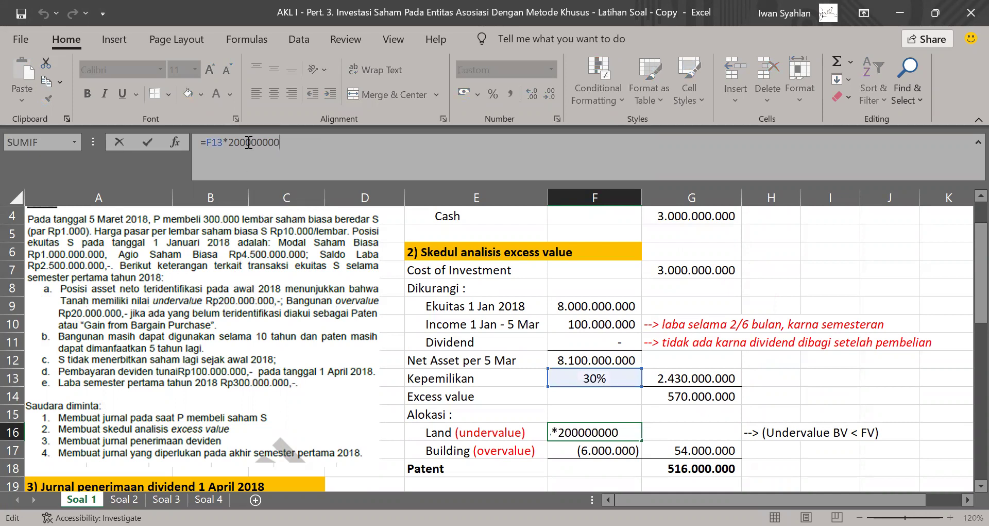
key(Return)
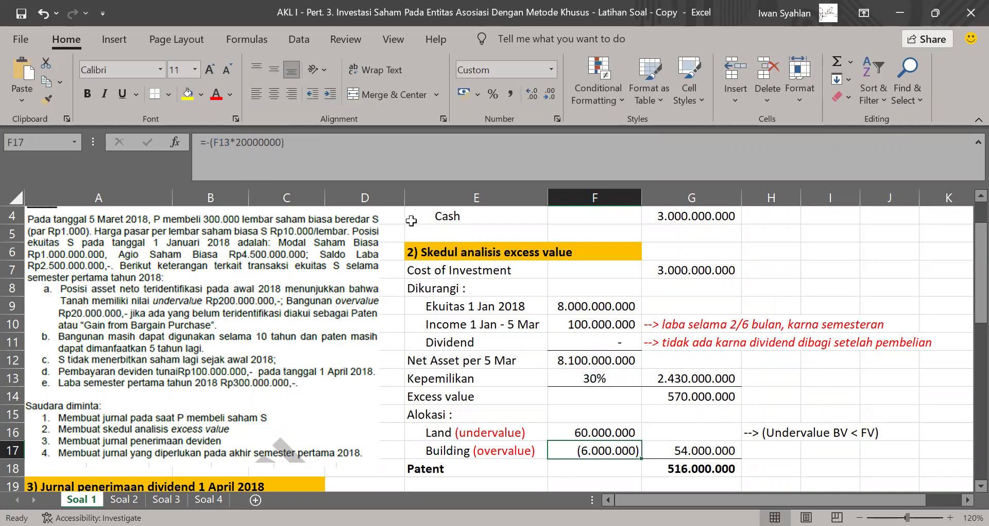
Enter the note "--> (Overvalue BV > FV)" in H17 beside the Building allocation.
click(756, 448)
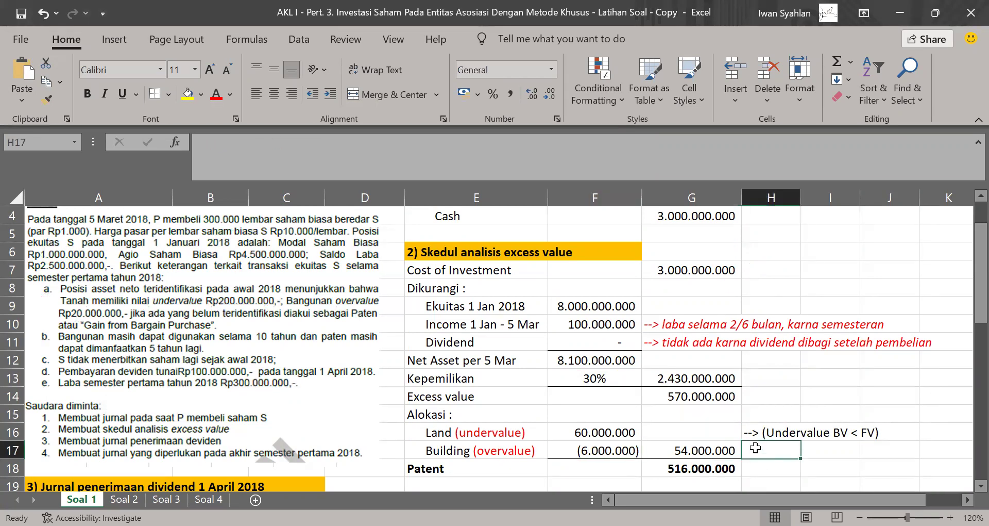
text('--> Overvalue BV > FV)
key(Return)
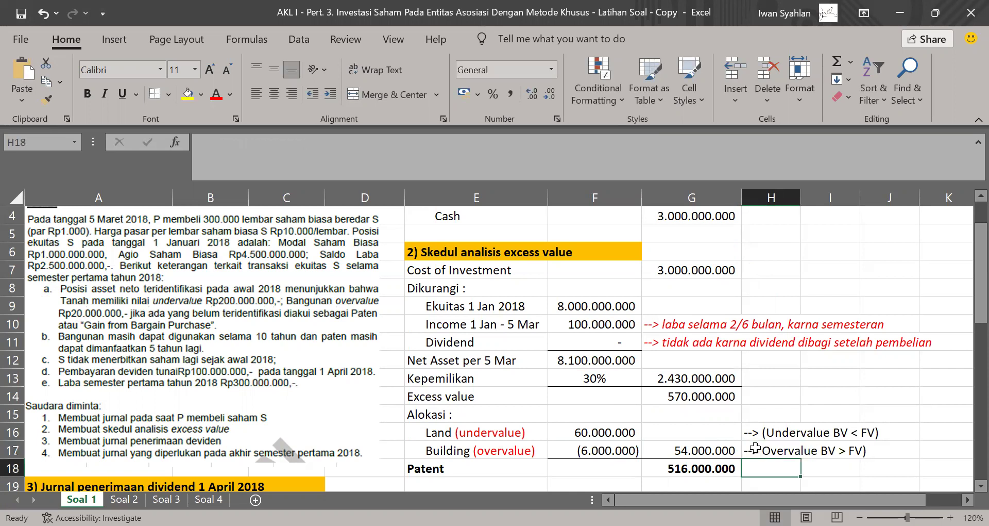
double_click(767, 450)
text(()
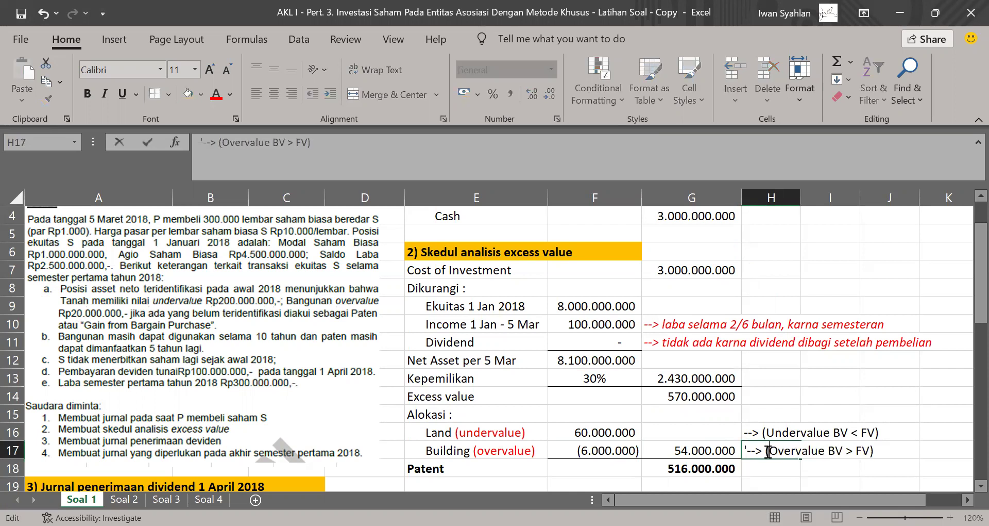
key(Return)
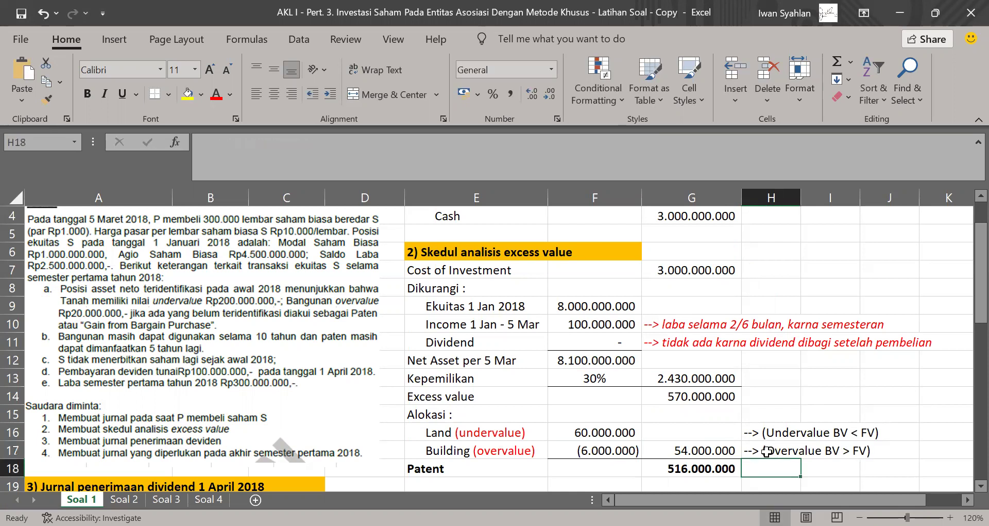
Inspect the Building overvalue formula in F17 and the allocation subtotal formula in G17.
click(589, 450)
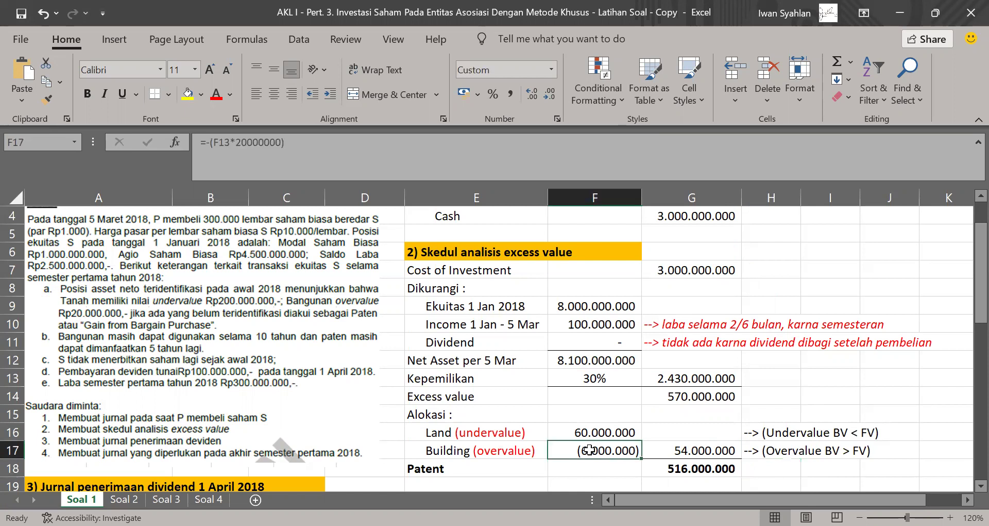
click(319, 151)
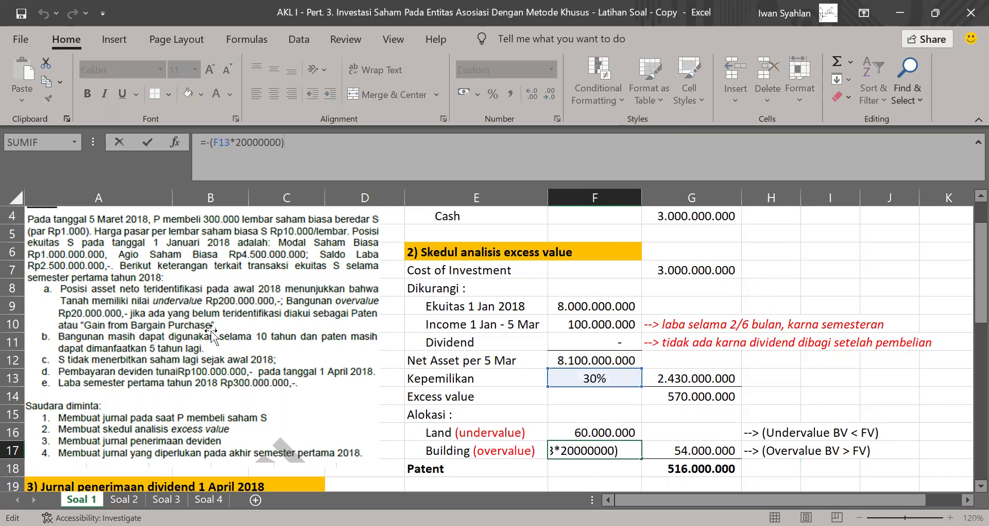
key(Return)
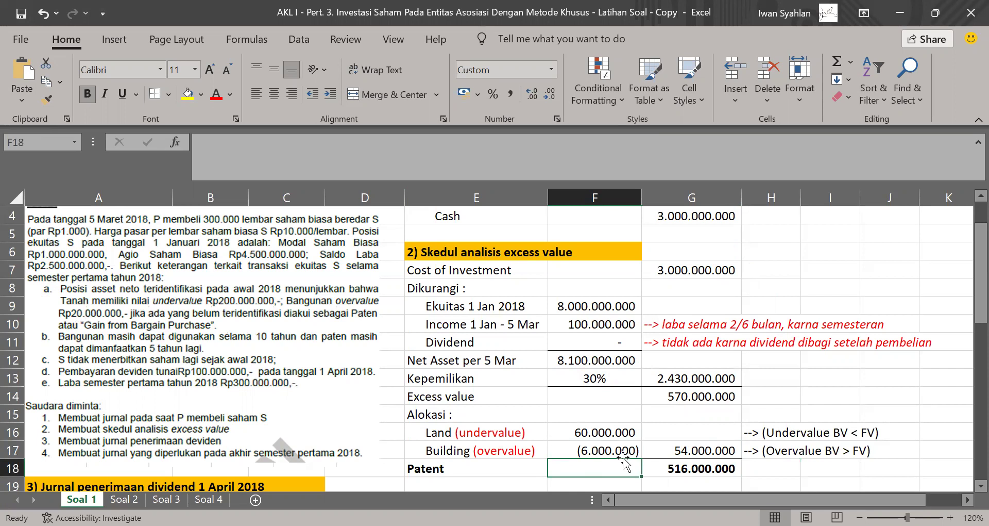
click(680, 445)
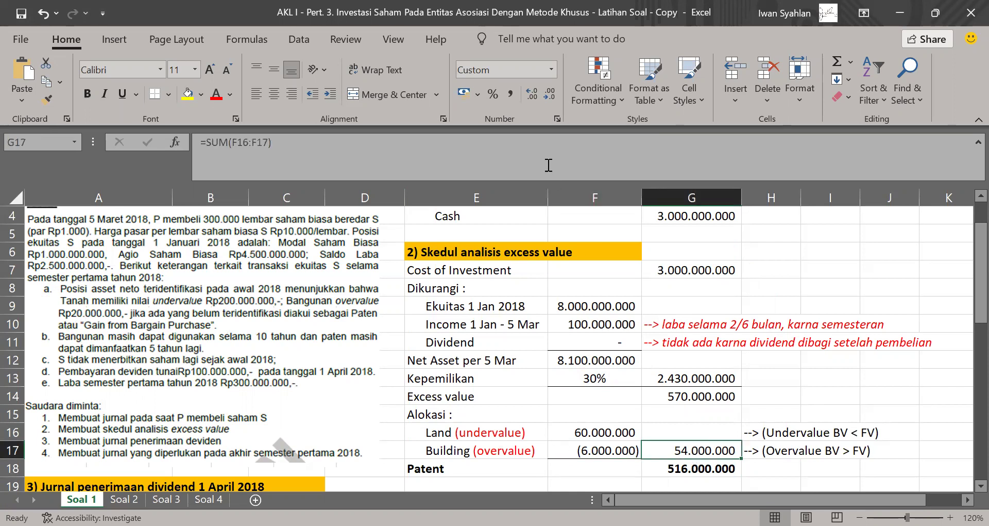
Make the Excess value row in E14:G14 bold.
key(F2)
key(Return)
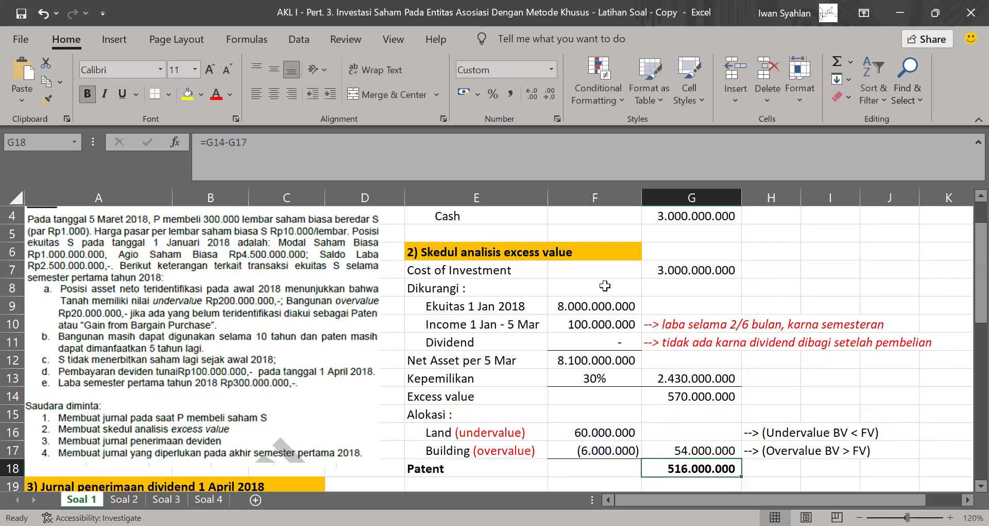
drag(533, 399, 680, 400)
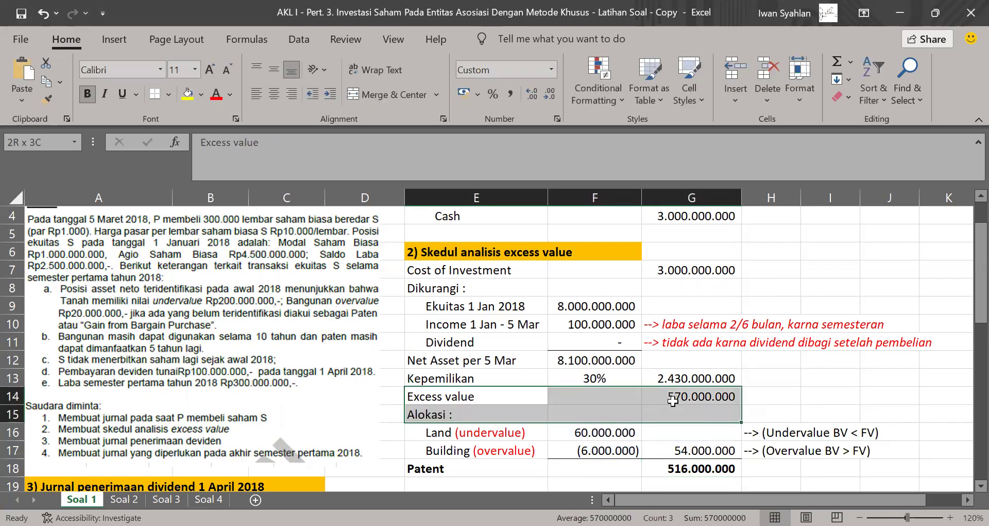
key(ctrl+b)
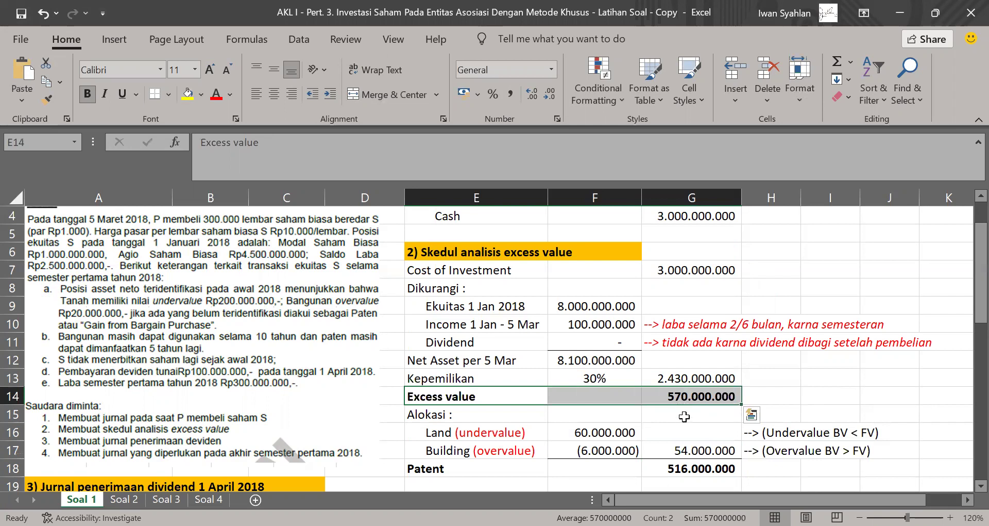
click(685, 425)
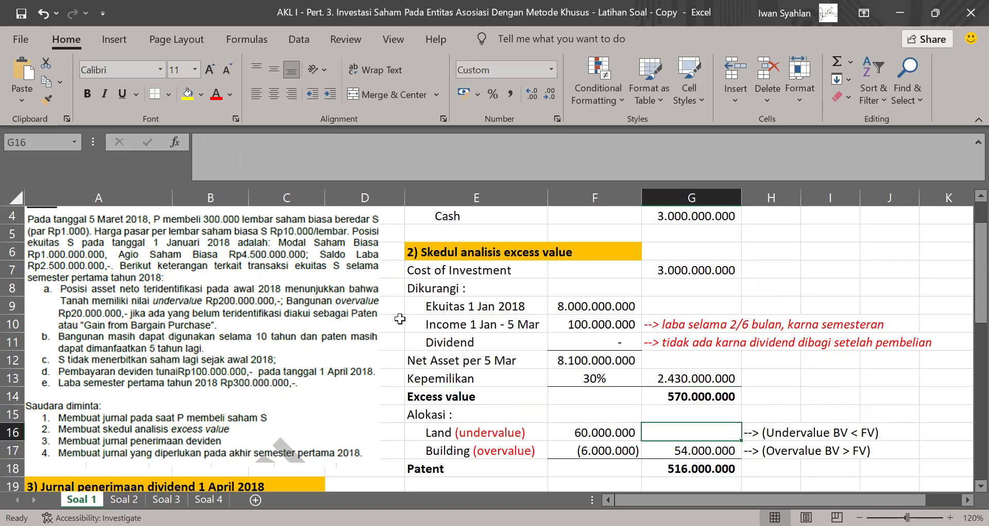
Inspect the Patent formula in G18 and the excess value in G14 it draws on, leaving both unchanged.
click(668, 469)
click(488, 156)
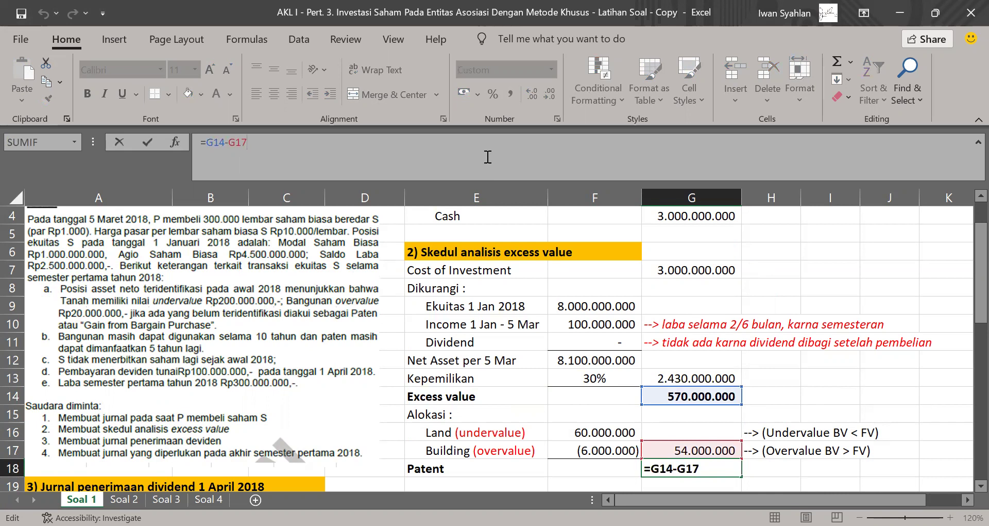
key(Return)
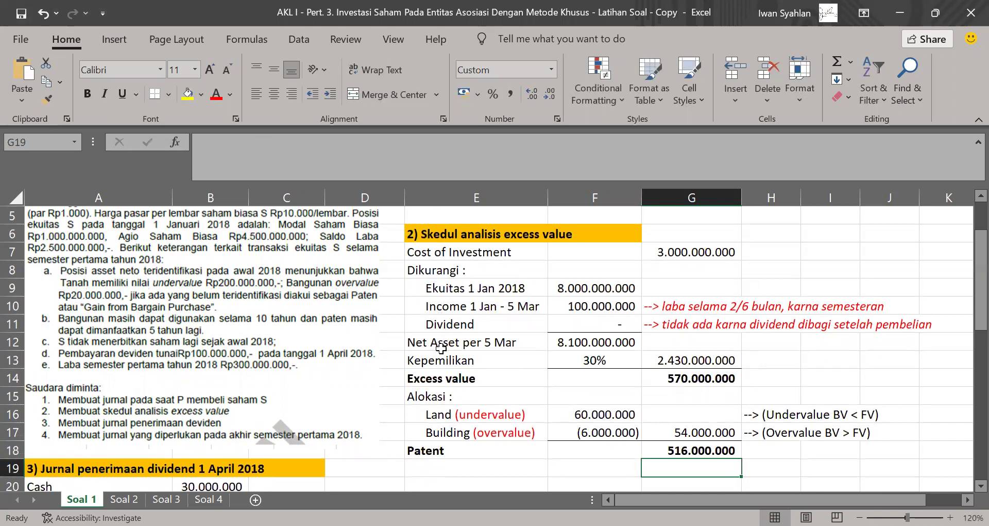
click(711, 384)
click(692, 449)
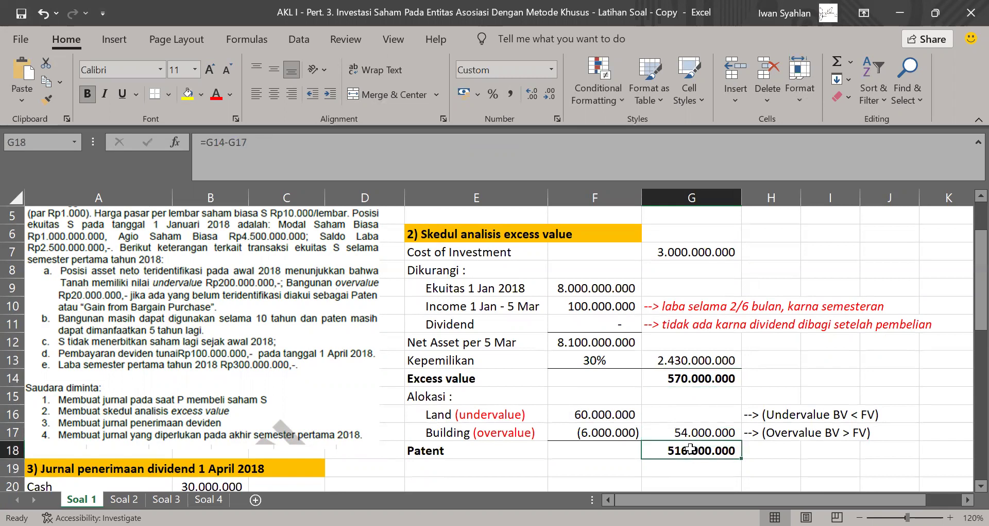
Review the dividend details in the problem text and inspect the Cash formula in B20 of the dividend receipt journal.
scroll(692, 449, down, 2)
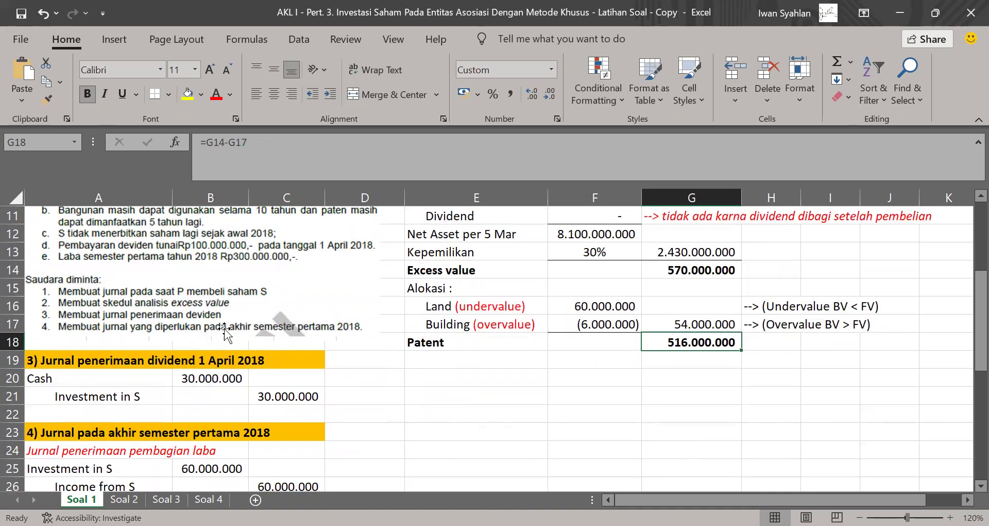
scroll(235, 363, up, 2)
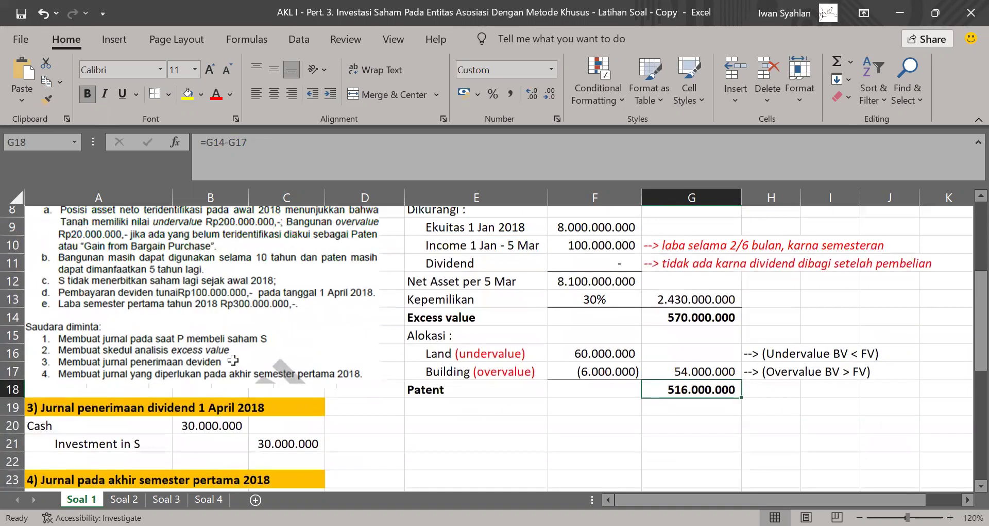
scroll(234, 363, up, 1)
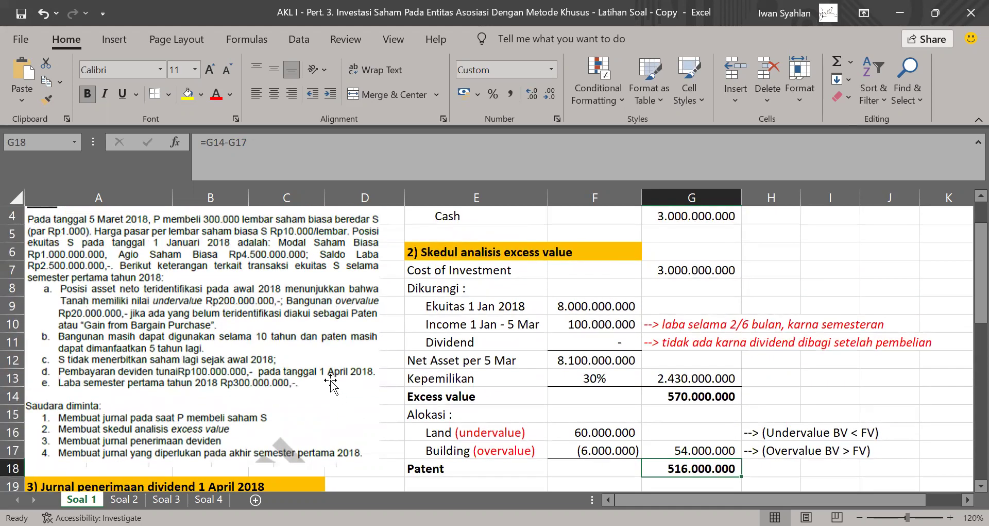
scroll(330, 384, down, 2)
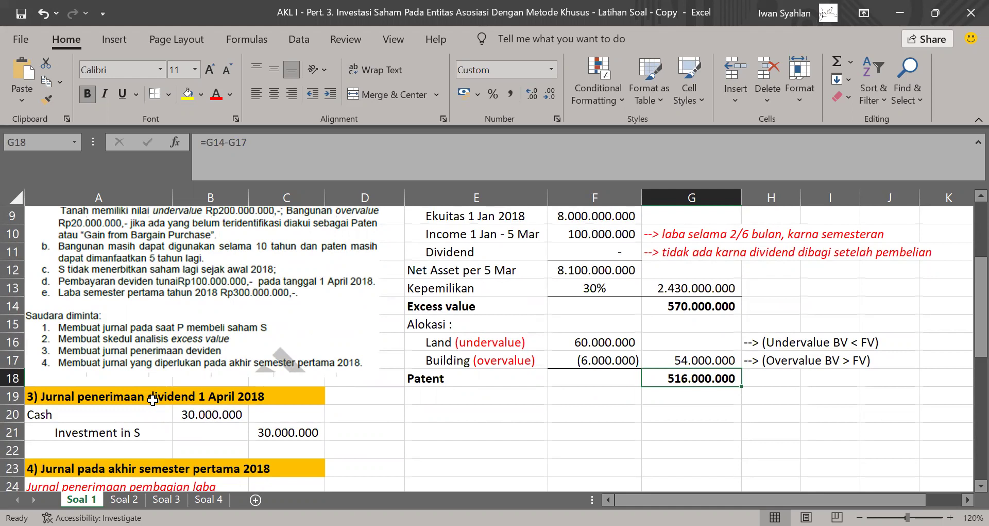
click(88, 417)
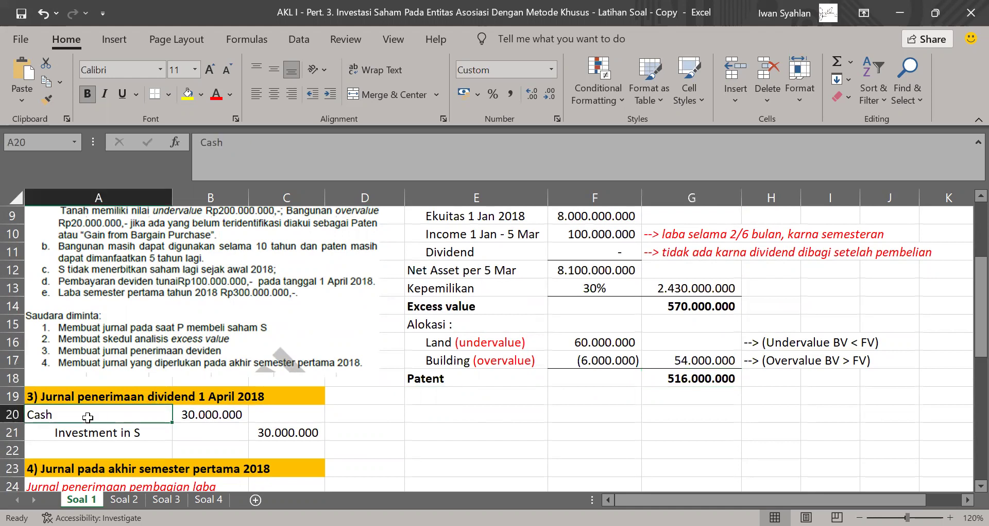
click(190, 416)
click(285, 147)
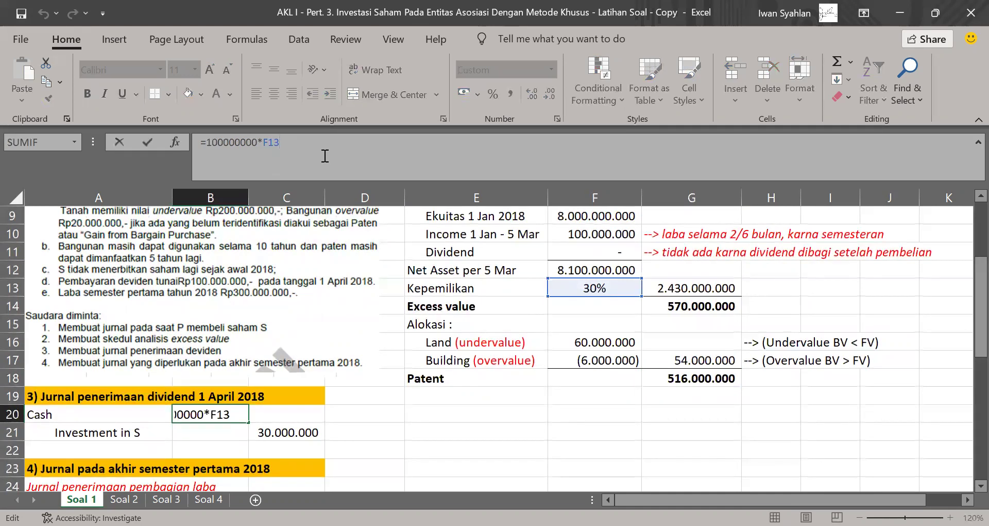
key(Return)
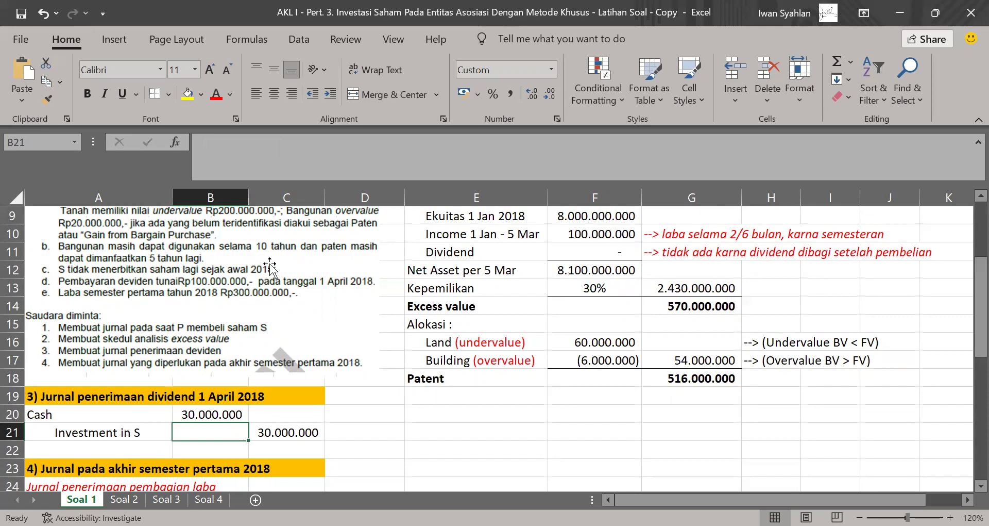
click(199, 415)
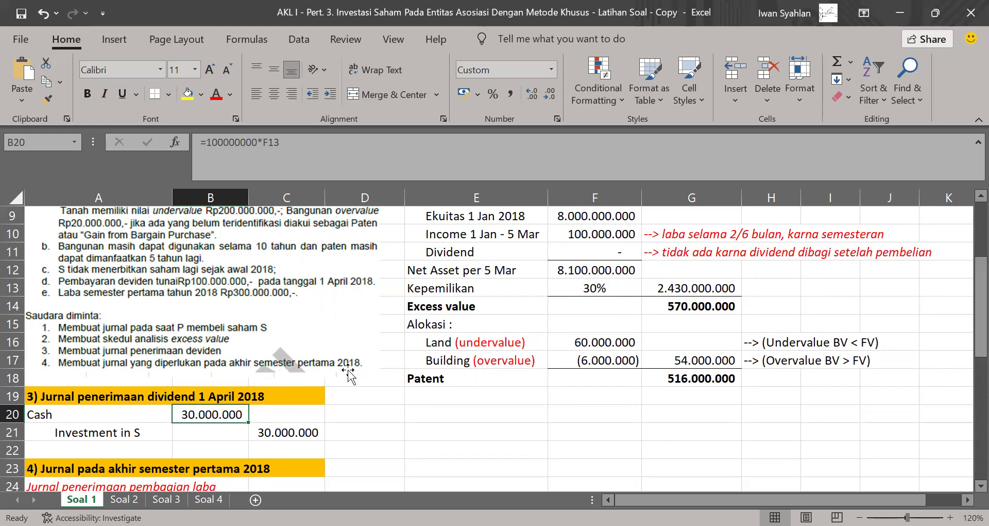
Compare the profit-sharing journal in section 4 with the purchase date and first-semester profit in the problem text, viewing the sheet at 110% zoom.
scroll(386, 373, down, 1)
scroll(386, 373, down, 4)
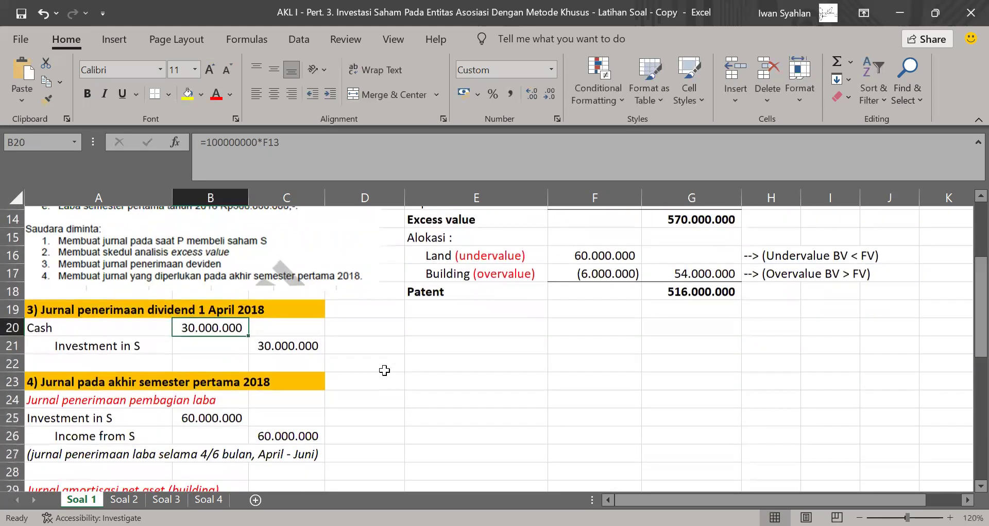
scroll(384, 370, down, 1)
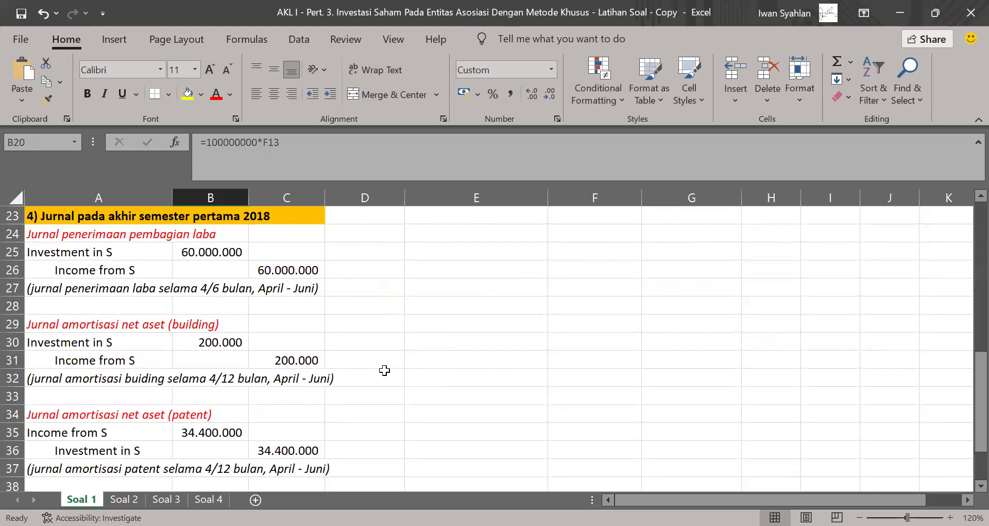
click(859, 517)
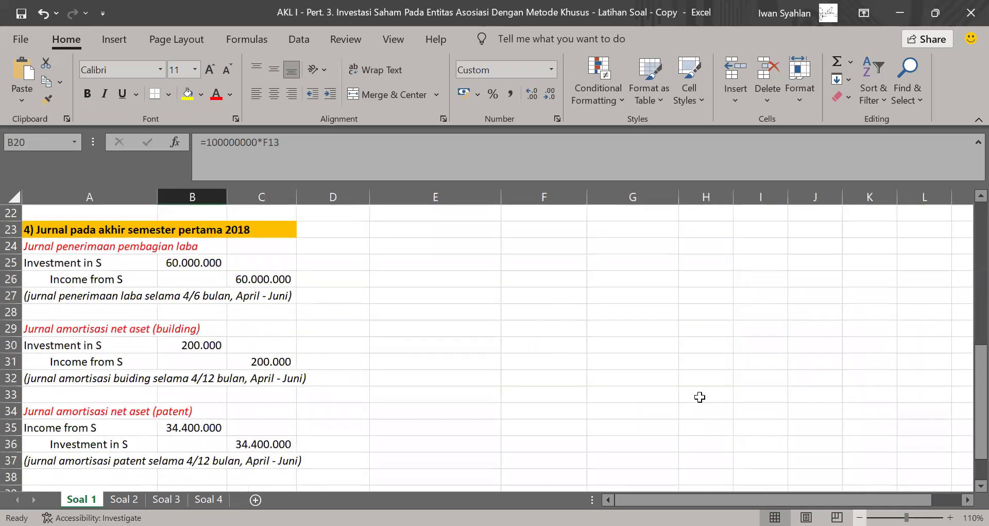
click(49, 247)
drag(49, 247, 197, 246)
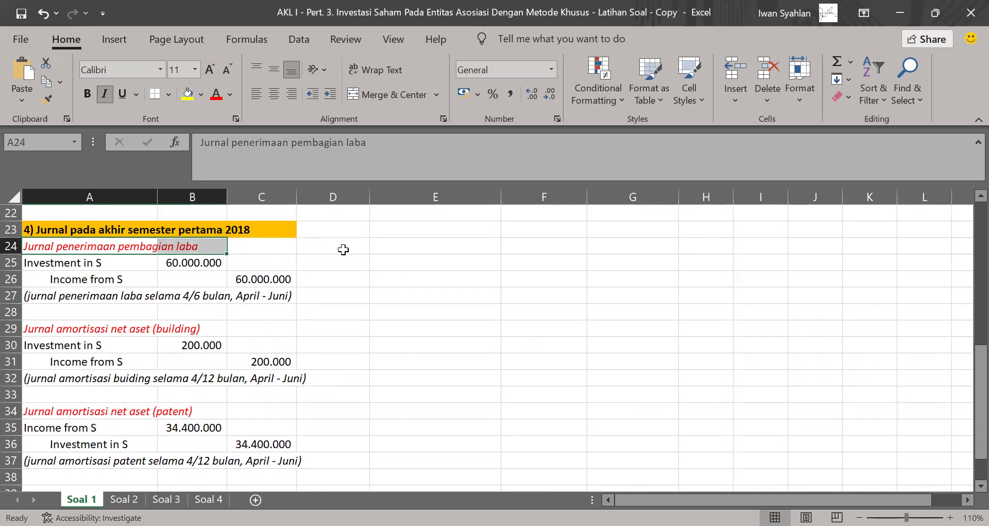
scroll(382, 250, up, 4)
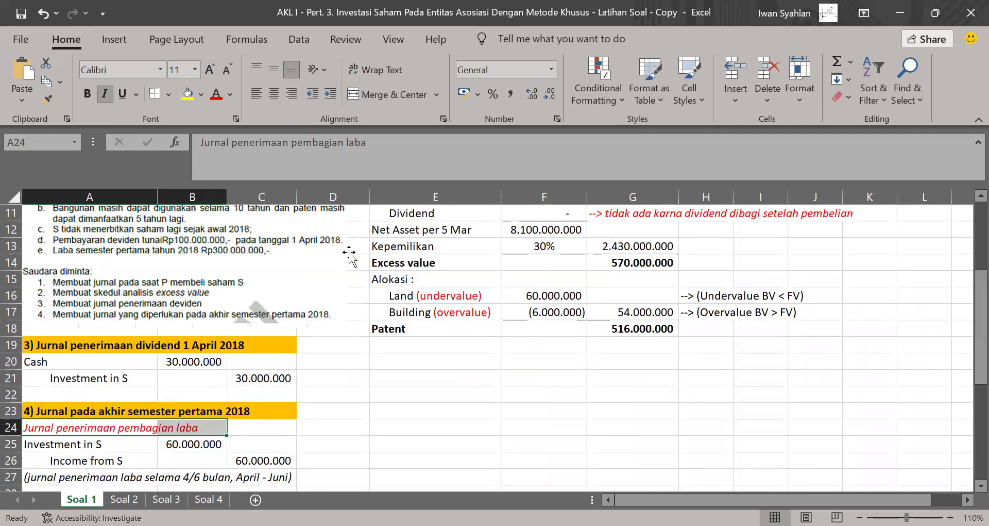
scroll(409, 250, up, 1)
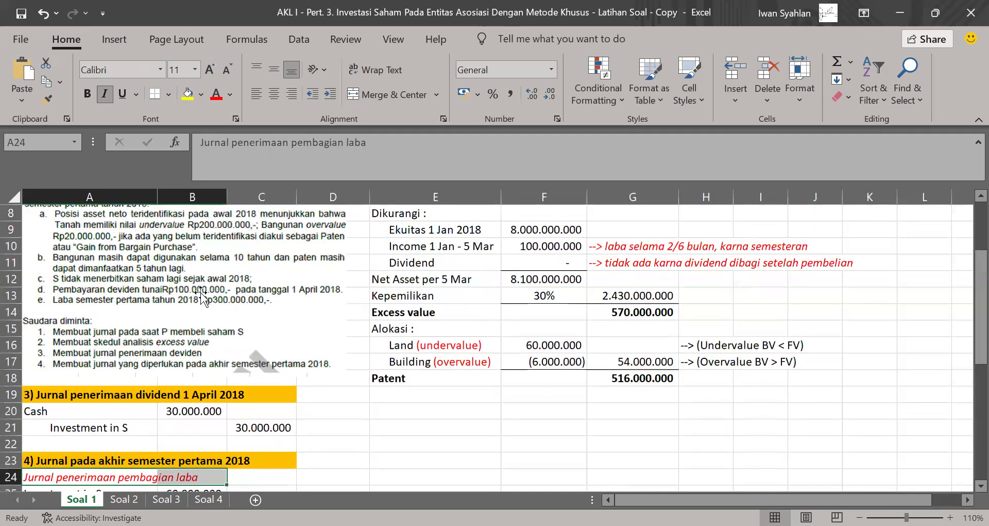
scroll(395, 386, down, 4)
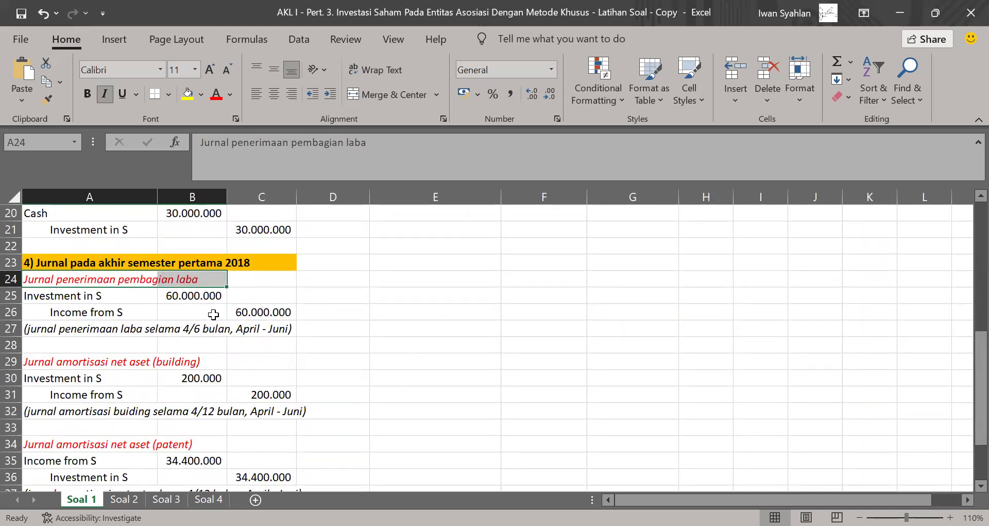
scroll(210, 312, up, 6)
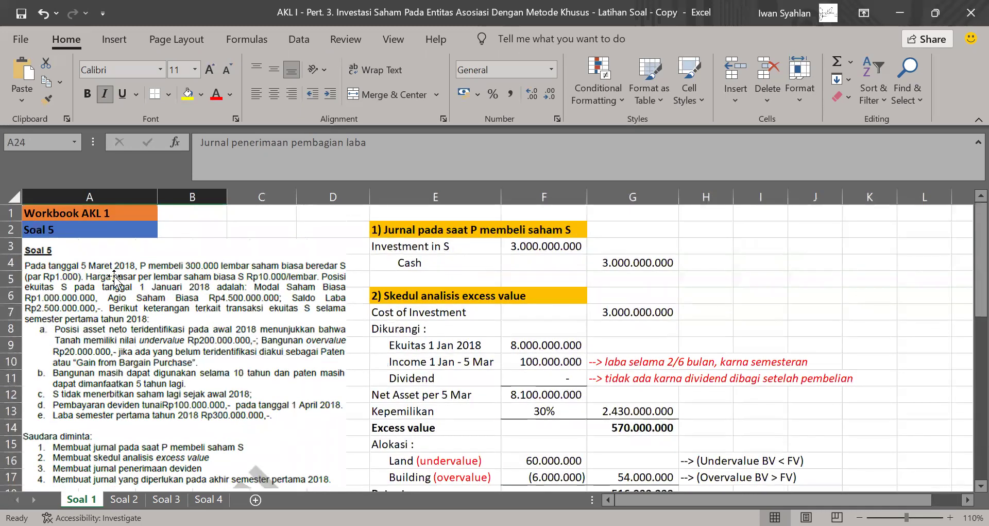
scroll(120, 281, down, 5)
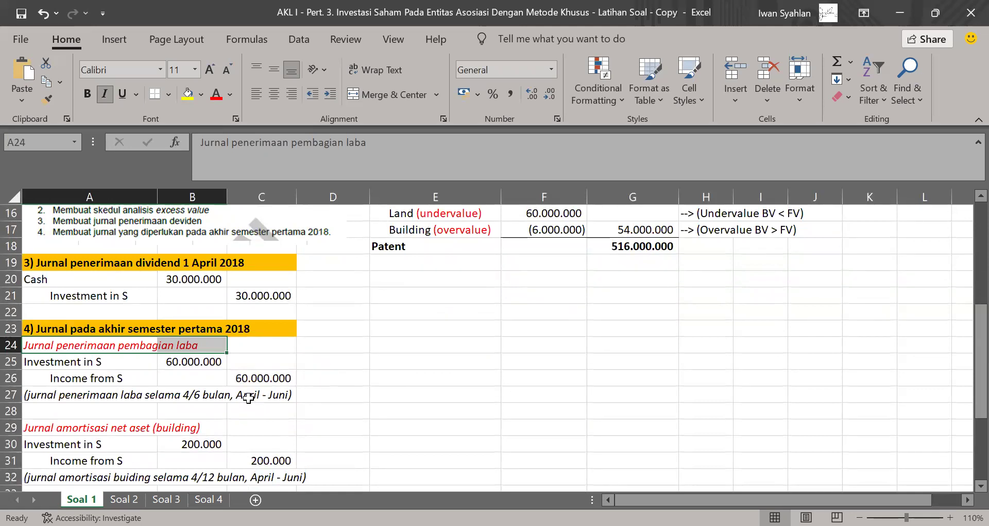
scroll(248, 397, up, 5)
scroll(249, 399, down, 4)
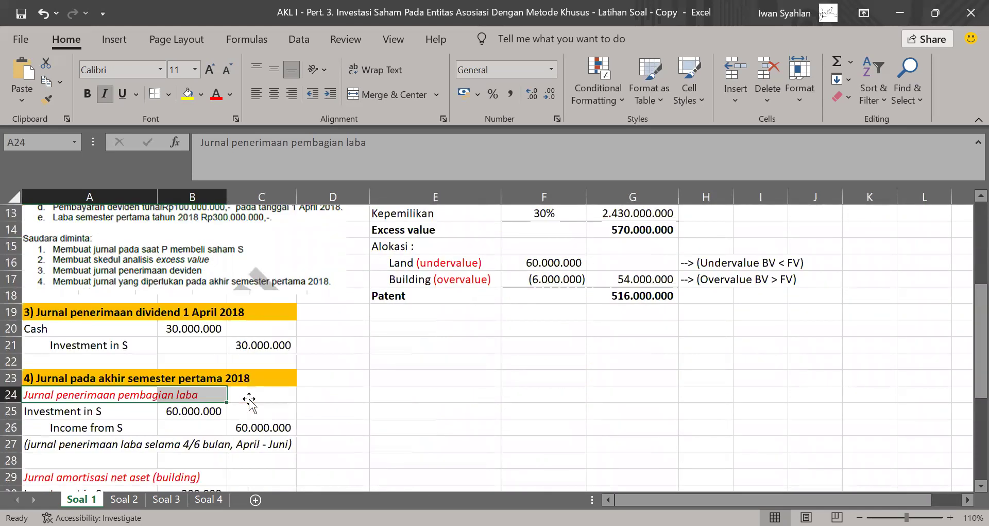
Correct the period in the profit-sharing journal note in A27 to "Maret - Juni".
click(238, 444)
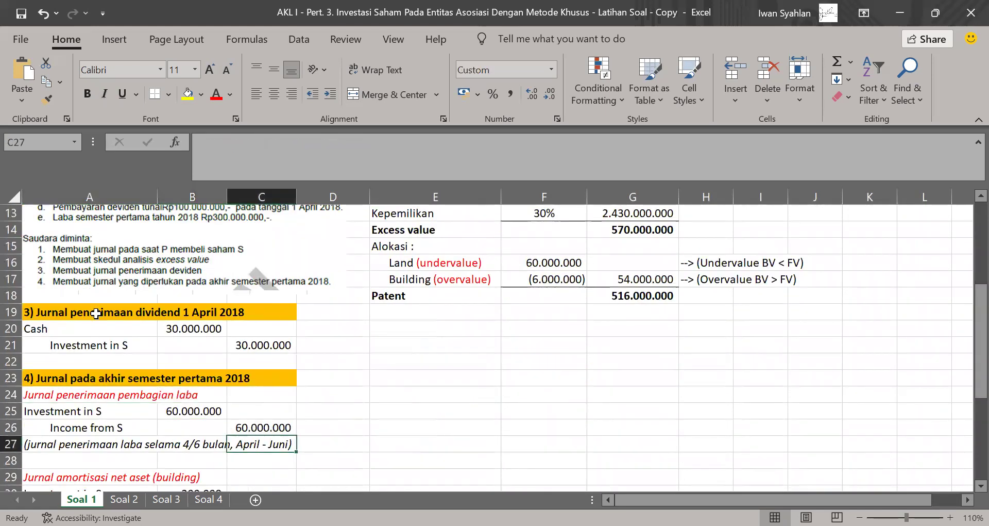
click(59, 445)
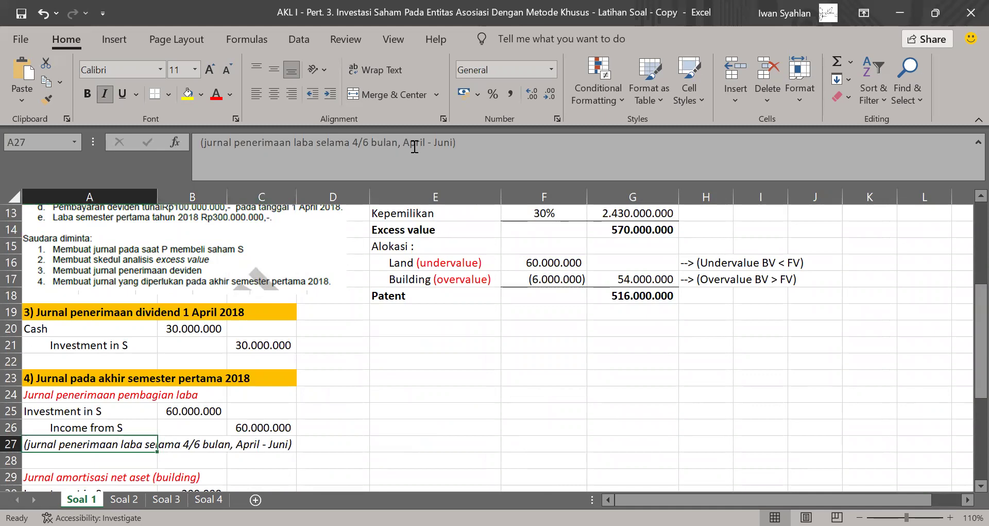
click(429, 143)
key(BackSpace)
key(BackSpace)
key(BackSpace)
key(BackSpace)
key(BackSpace)
key(BackSpace)
text(maret)
key(Return)
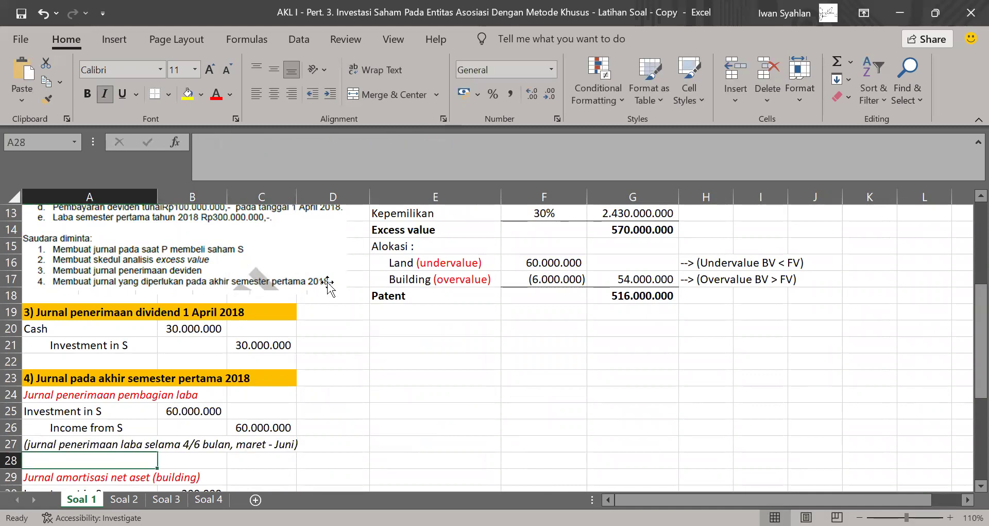
key(Up)
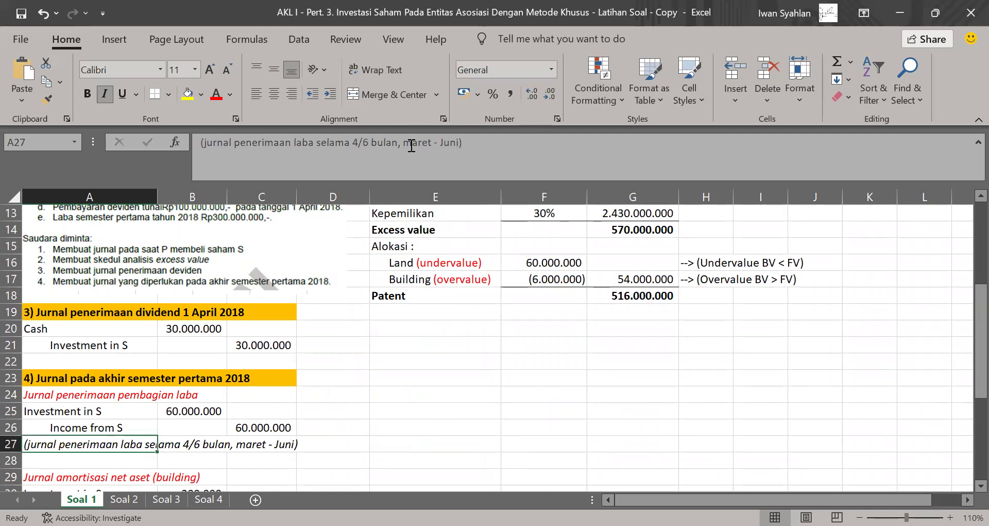
click(411, 146)
key(BackSpace)
text(M)
key(Return)
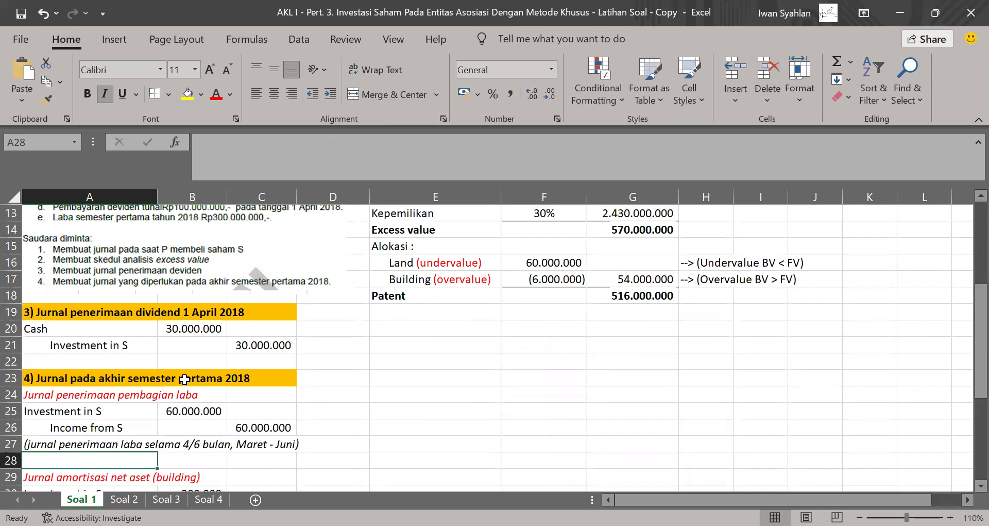
Inspect the Investment in S formula in B25 and look over the building and patent amortization journals beneath it.
click(170, 412)
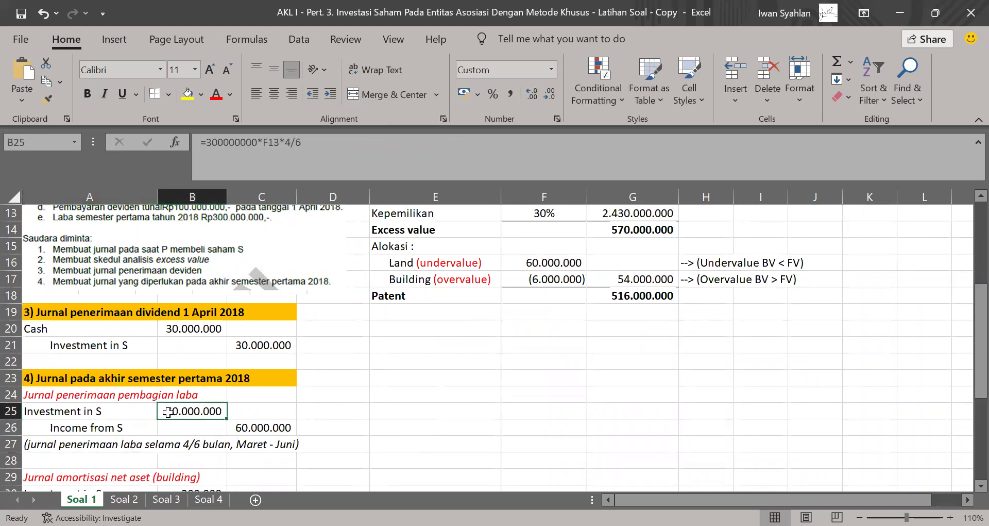
click(350, 151)
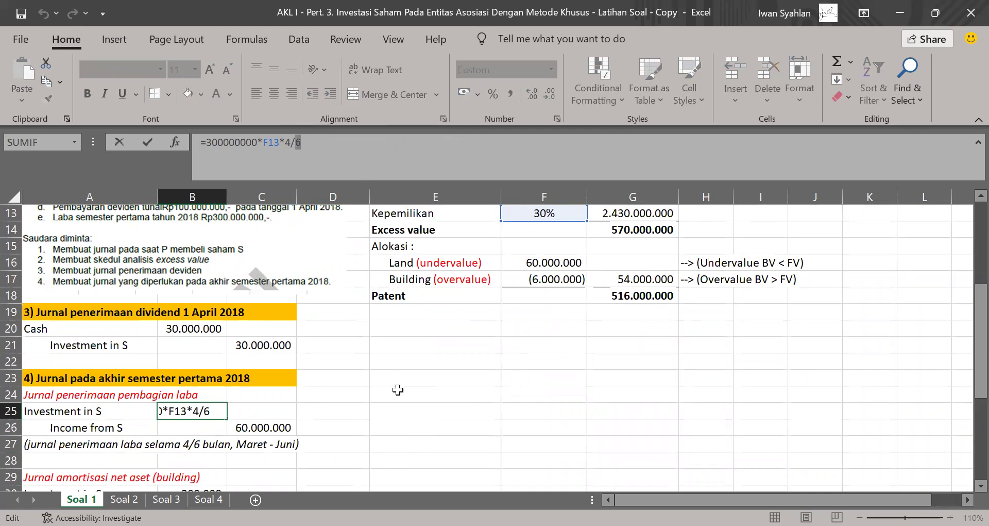
key(Return)
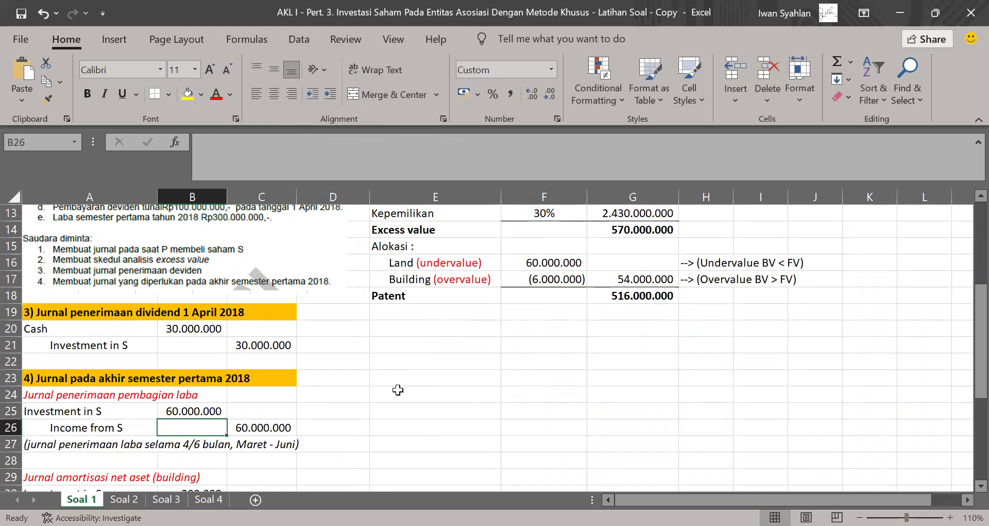
scroll(398, 390, down, 3)
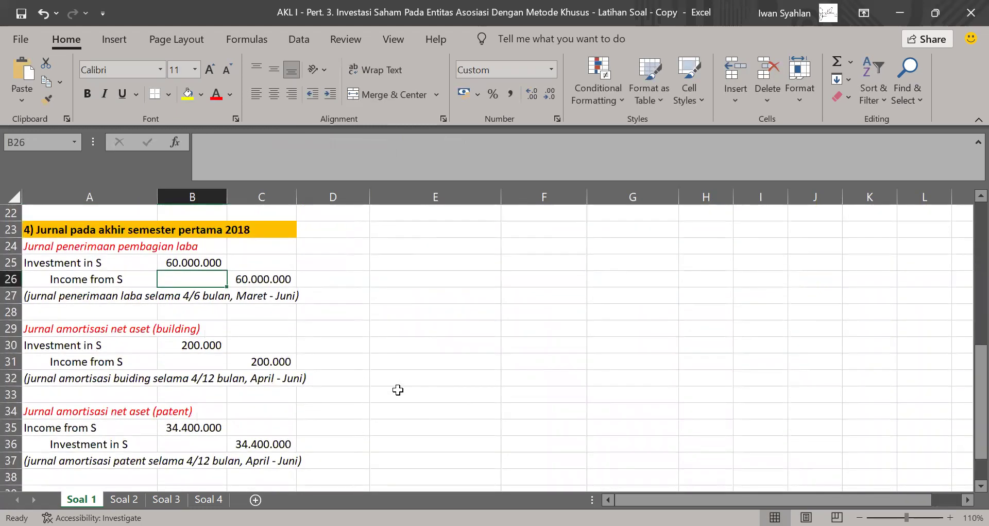
scroll(398, 389, down, 1)
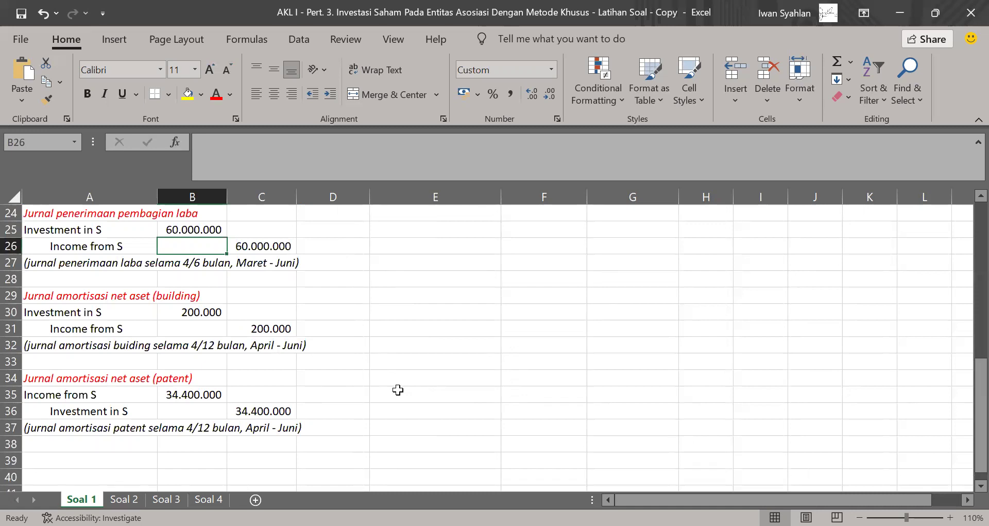
Compare the building amortization journal in A29:C32 with the building overvalue allocation in F17 of the excess value schedule.
scroll(398, 390, up, 5)
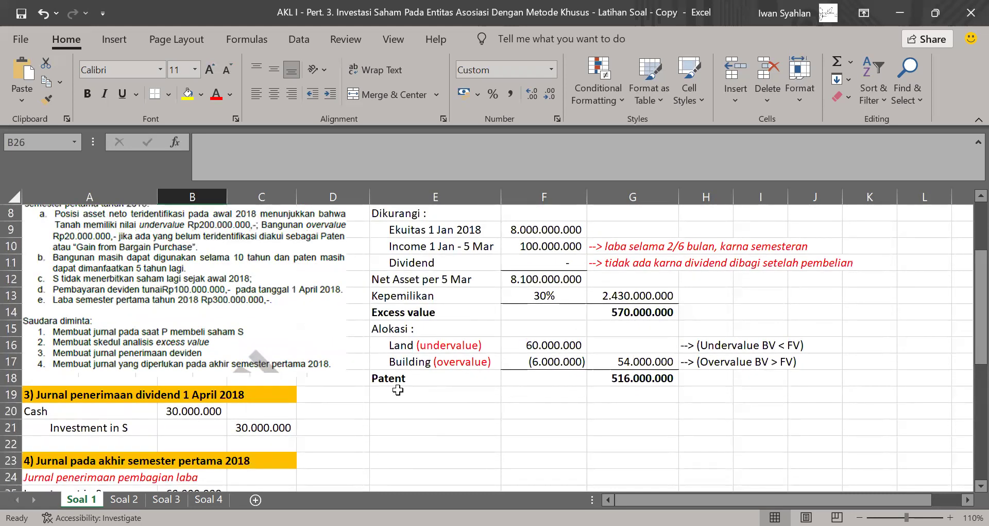
scroll(398, 389, down, 5)
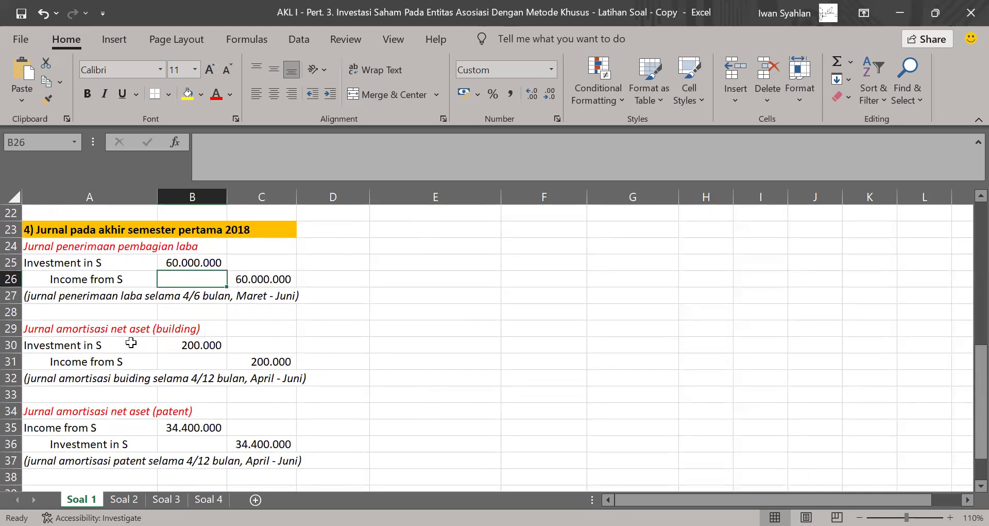
click(81, 334)
drag(80, 334, 262, 378)
scroll(255, 369, up, 3)
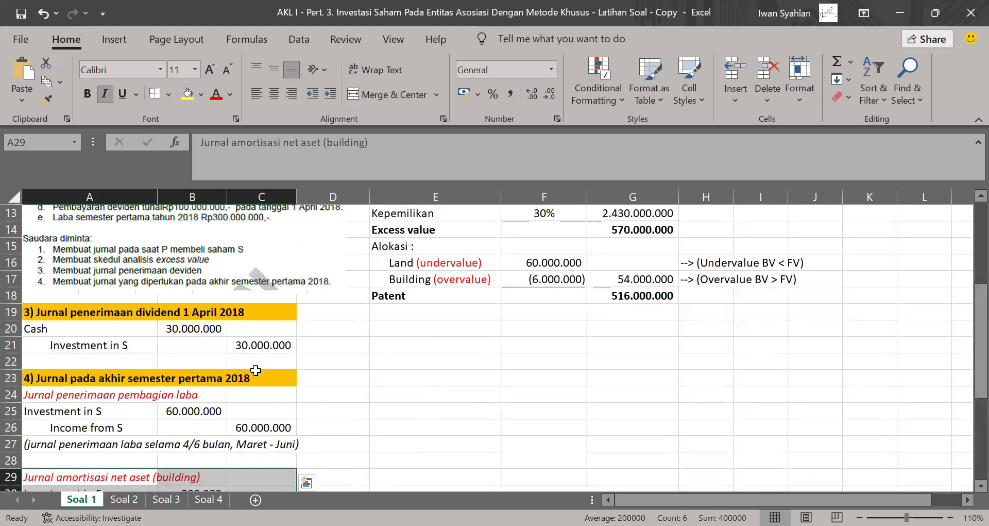
scroll(256, 370, up, 1)
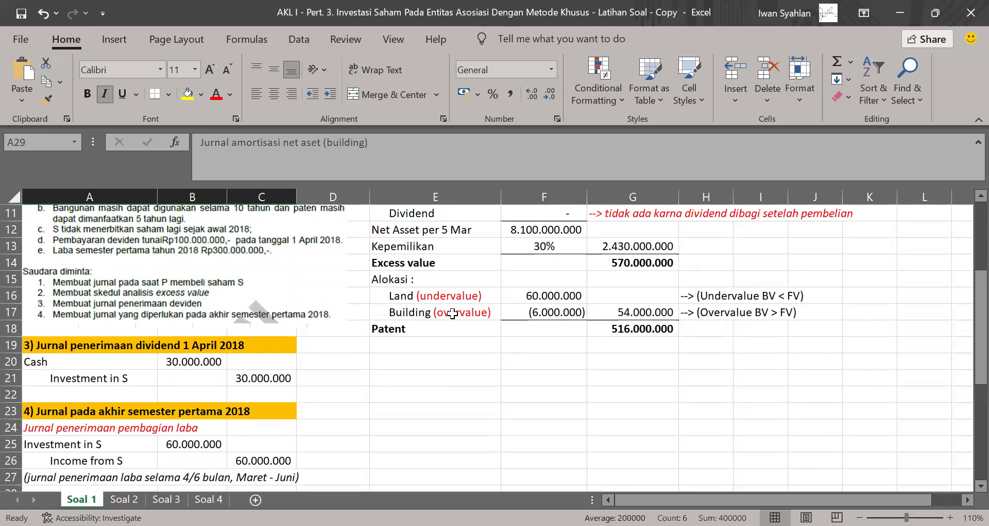
scroll(452, 313, down, 3)
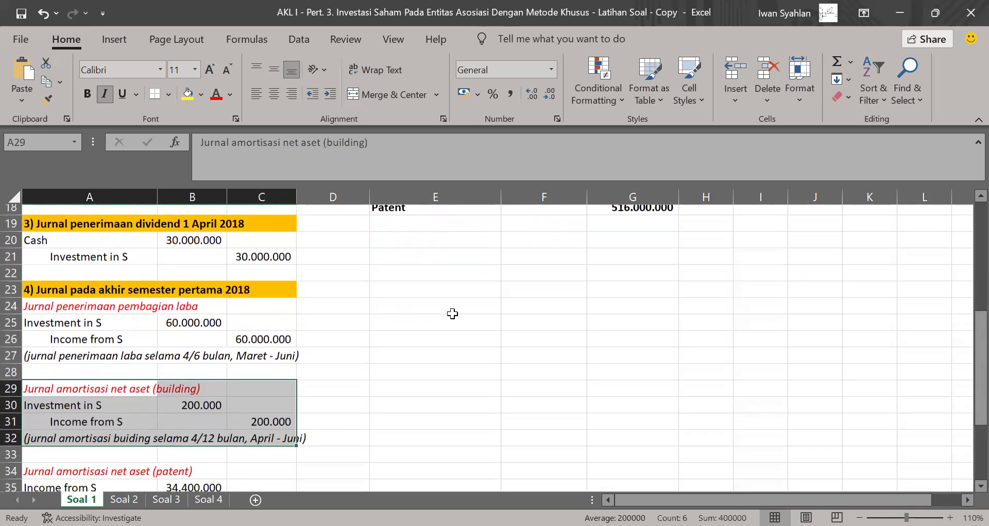
scroll(453, 313, up, 3)
click(559, 329)
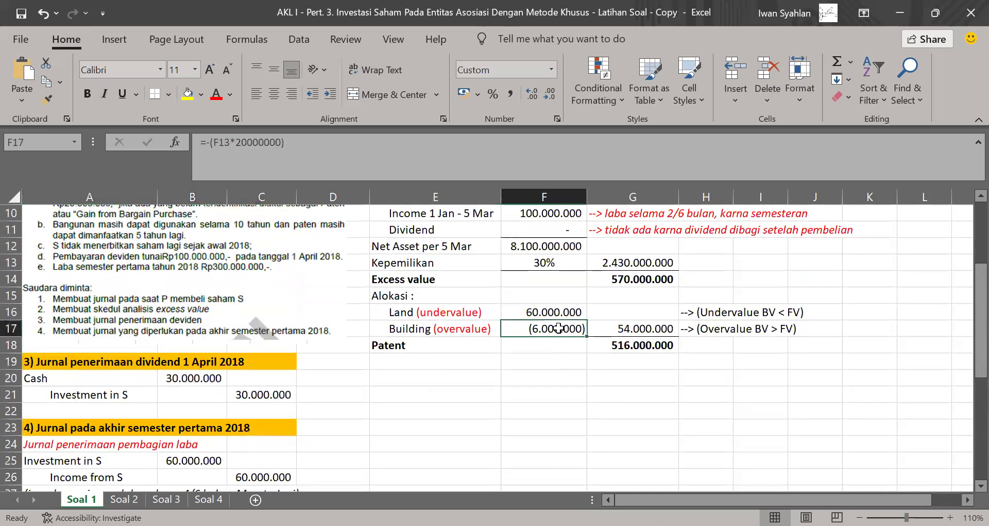
Check the problem text and the Investment in S formula in F3 of the share purchase journal against the end-of-semester journals.
scroll(559, 328, up, 2)
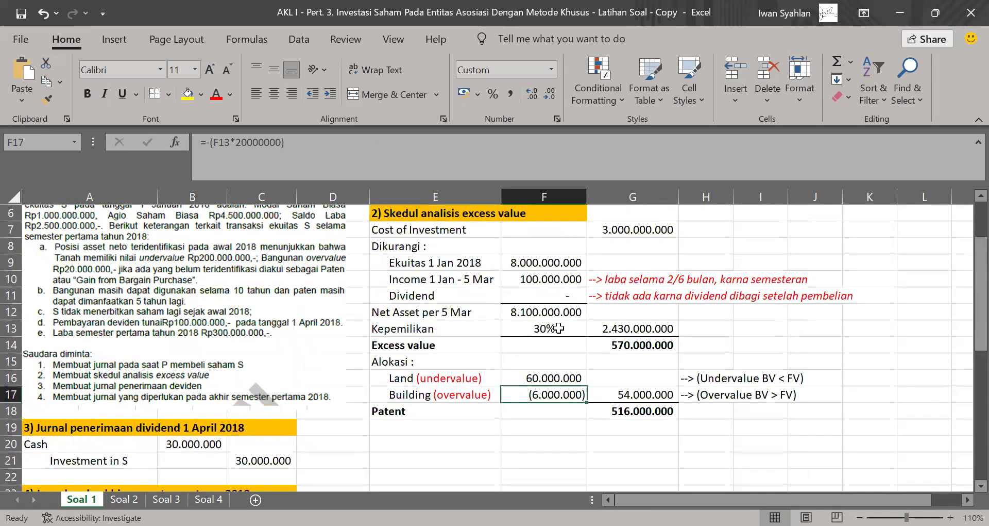
scroll(560, 328, up, 2)
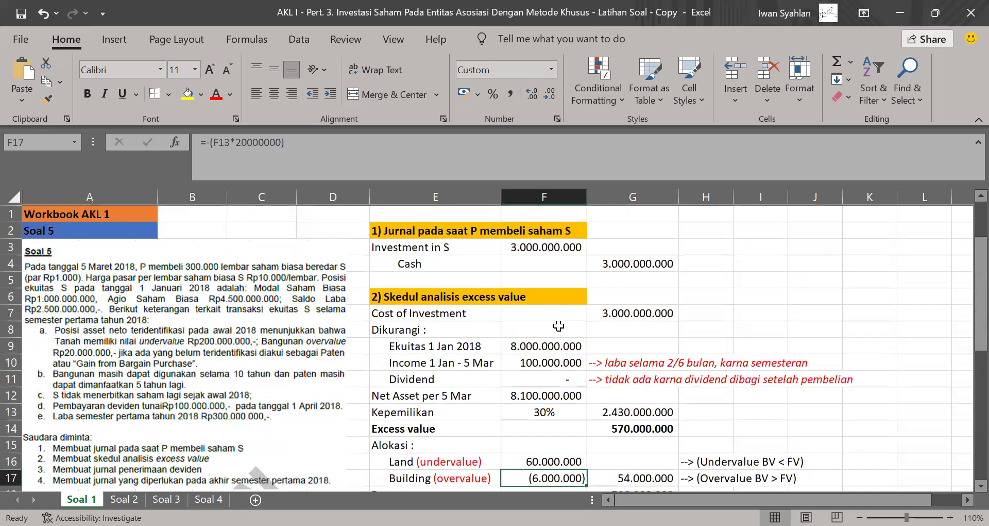
click(528, 248)
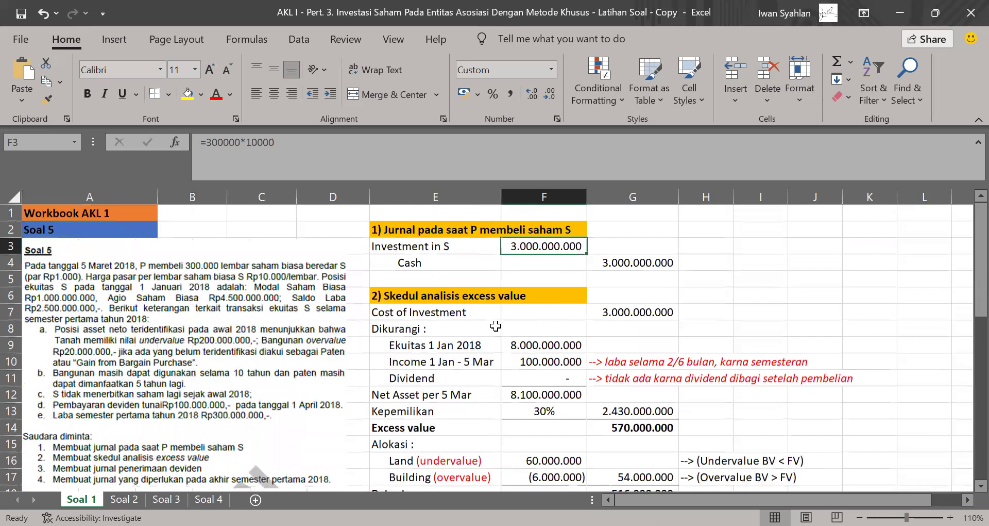
scroll(496, 326, down, 4)
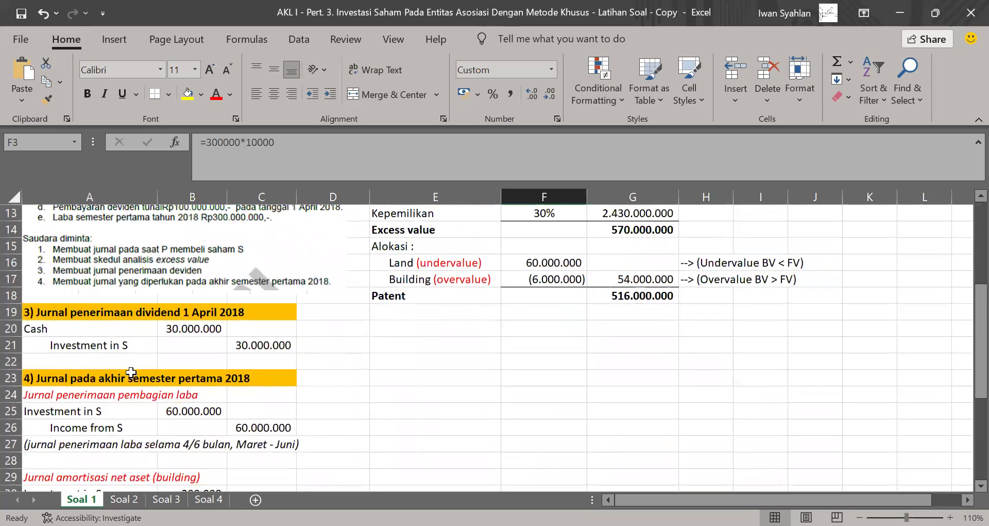
scroll(216, 455, down, 2)
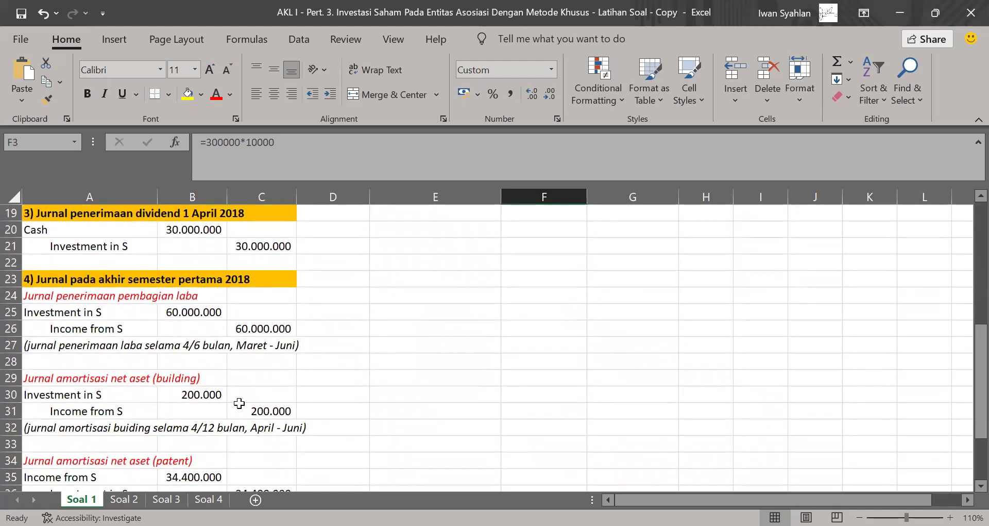
Inspect the building amortization accounts and the formula in B30, tracing its reference to the building allocation in the excess value schedule.
click(93, 393)
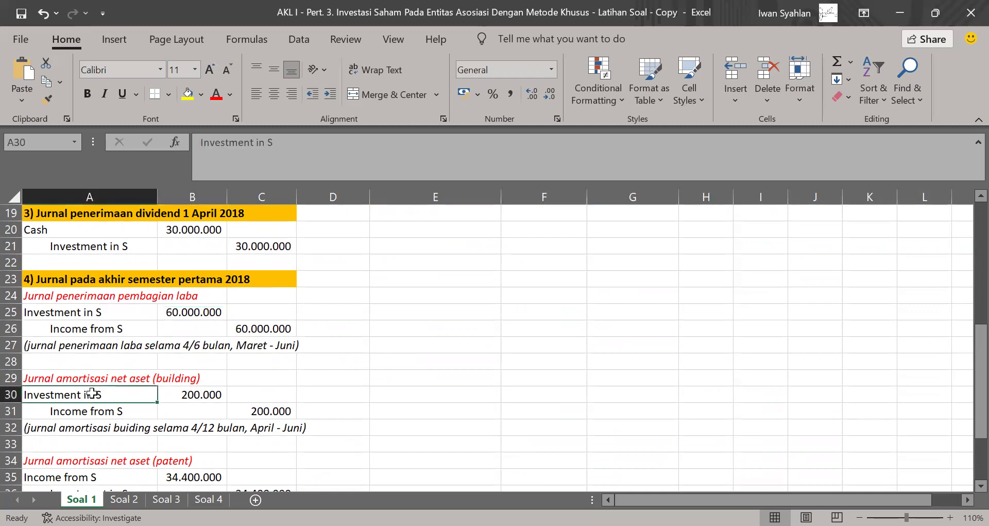
click(118, 410)
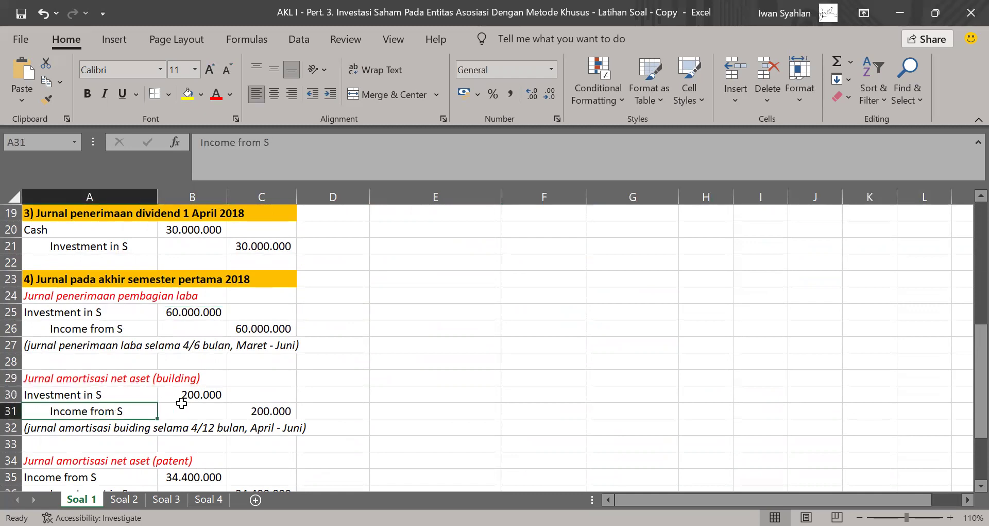
click(192, 395)
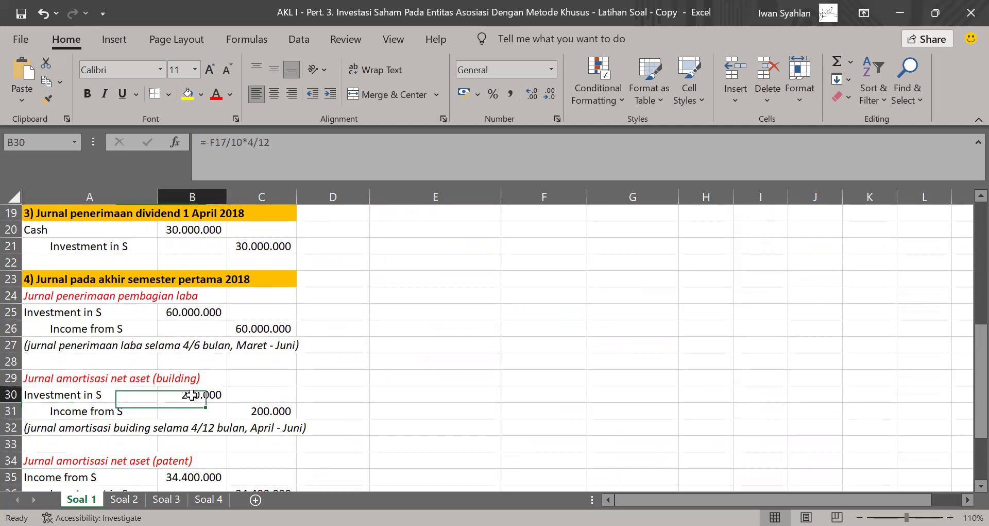
click(284, 142)
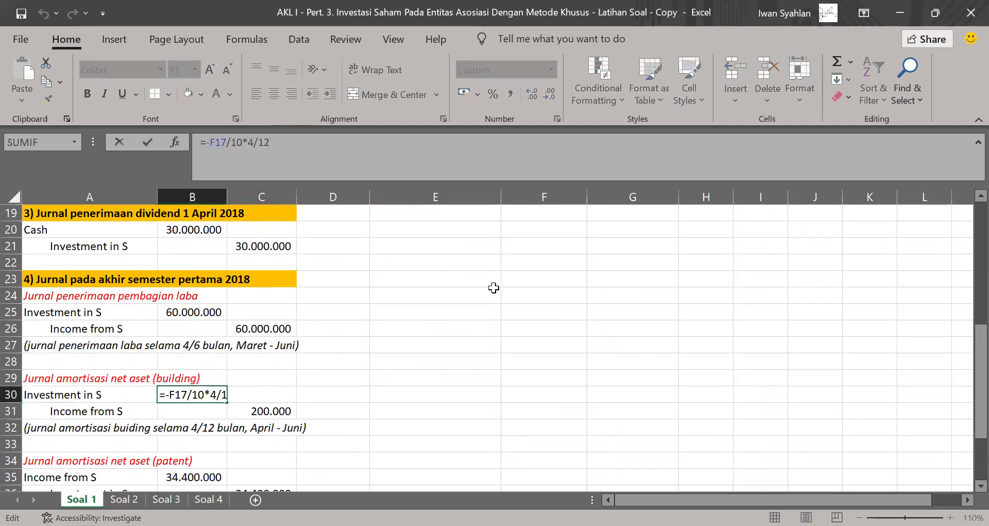
scroll(494, 288, up, 4)
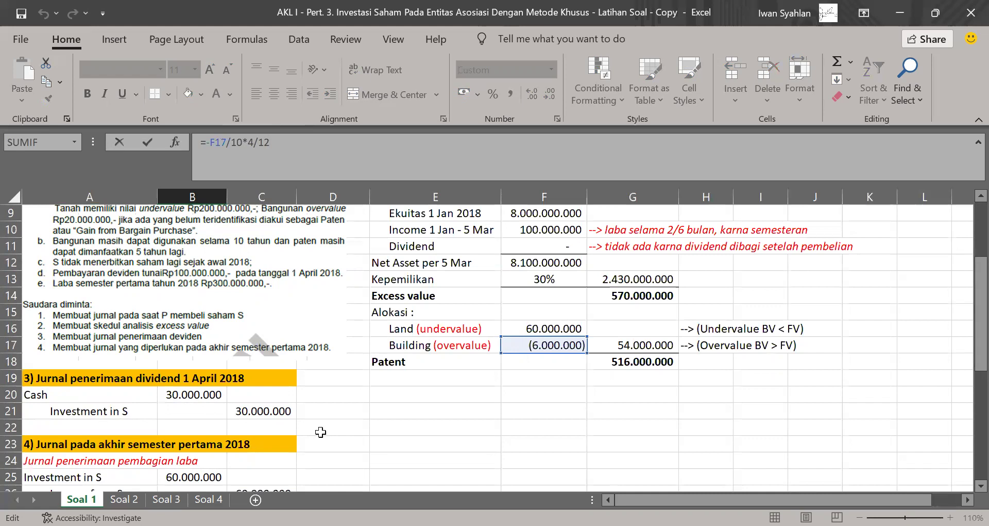
scroll(320, 432, down, 3)
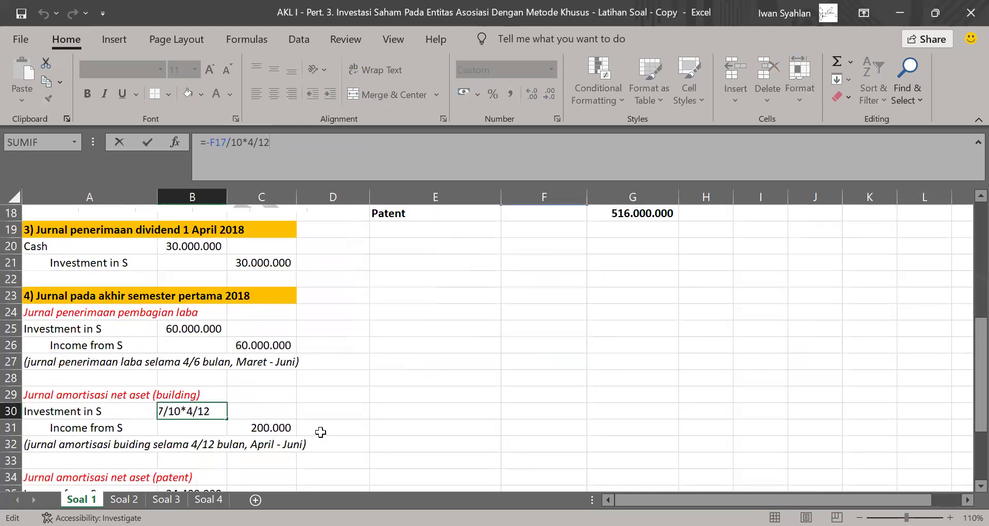
key(Return)
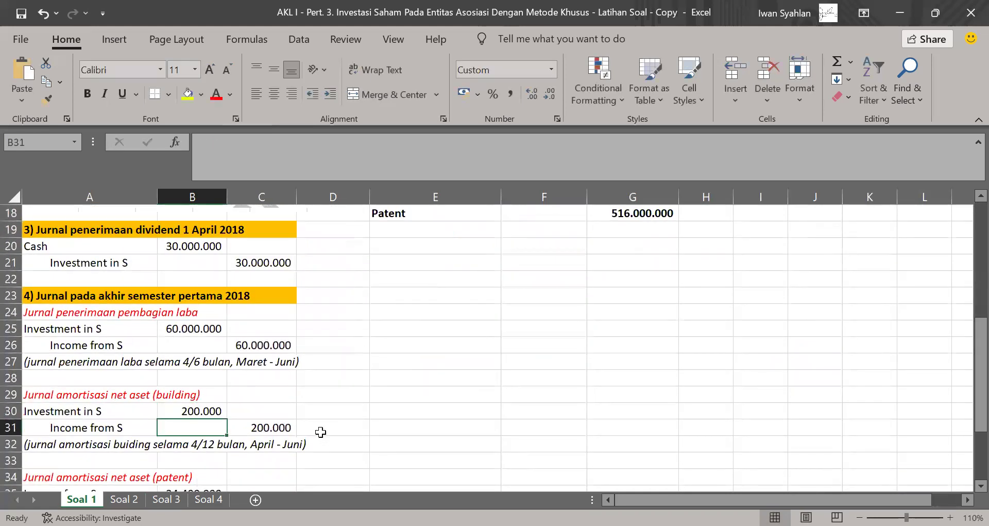
Correct the period in the building amortization journal note in A32 to "Maret - Juni".
click(32, 445)
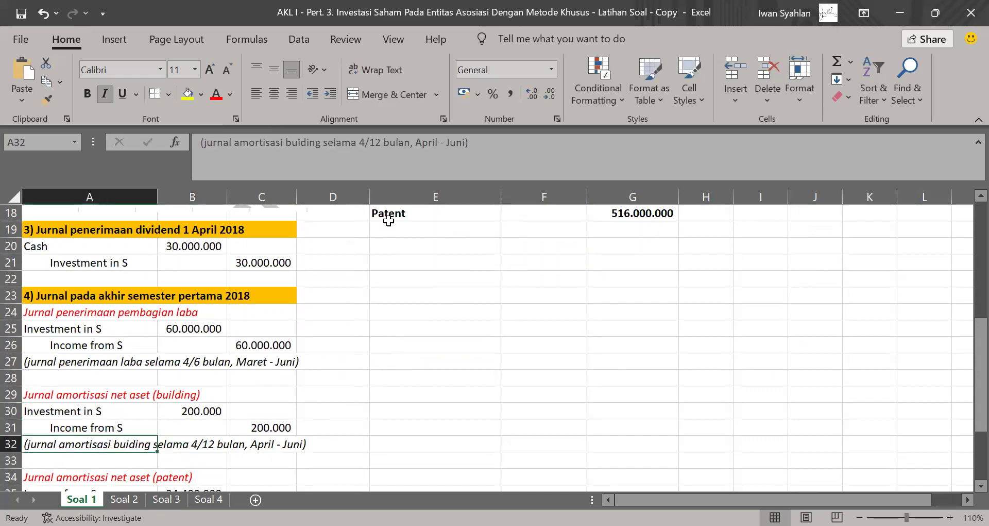
click(436, 140)
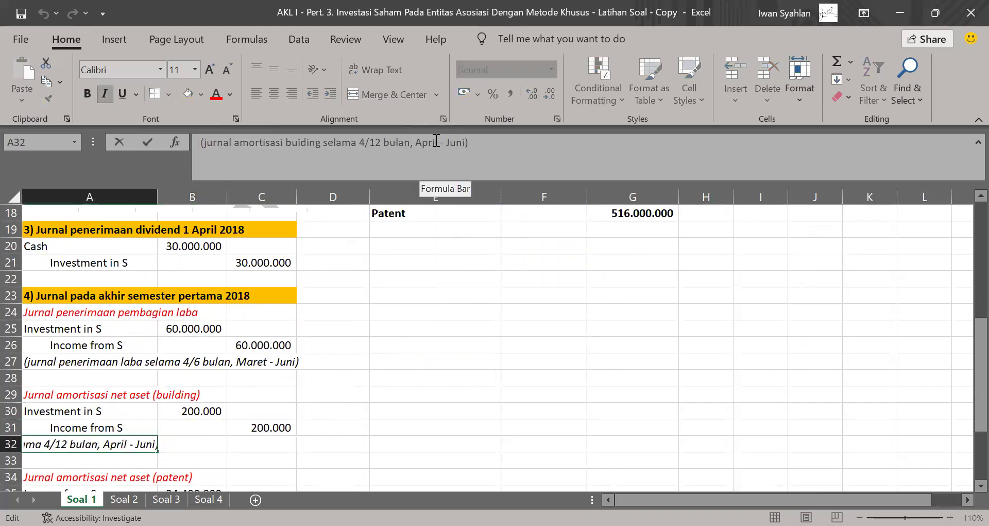
key(BackSpace)
key(BackSpace)
key(BackSpace)
key(BackSpace)
key(BackSpace)
text(Maret)
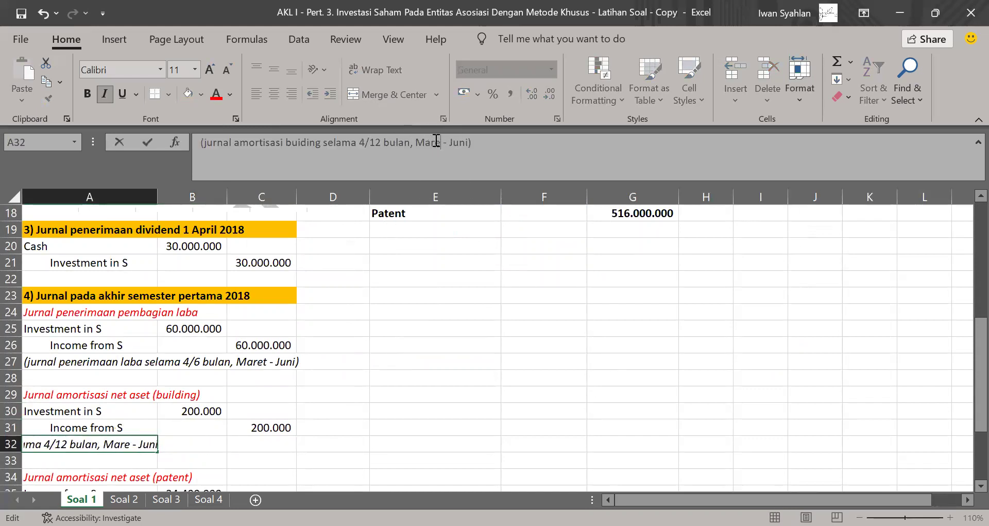
key(Return)
key(Return)
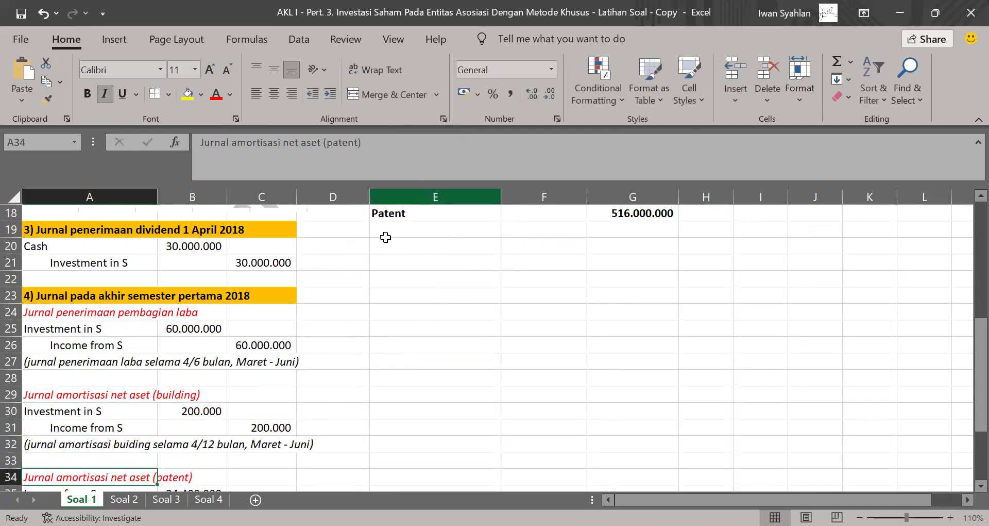
Compare the patent amortization journal with the problem text and the Patent formula in G18 of the excess value schedule.
scroll(339, 329, down, 2)
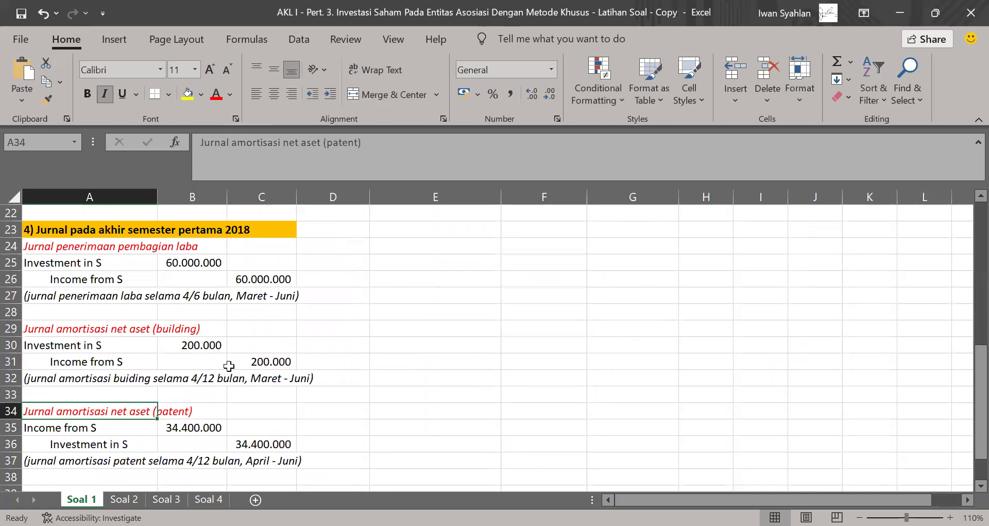
scroll(229, 366, up, 3)
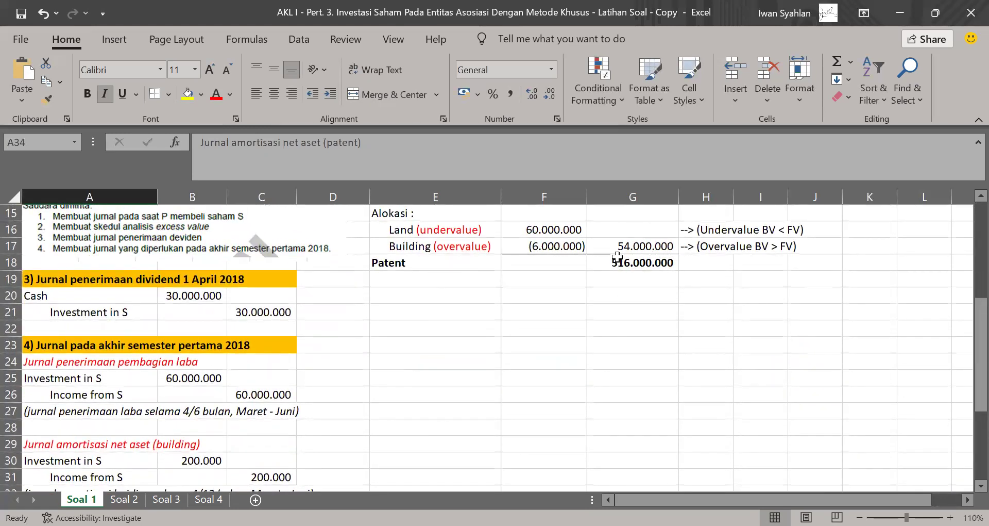
scroll(618, 263, down, 3)
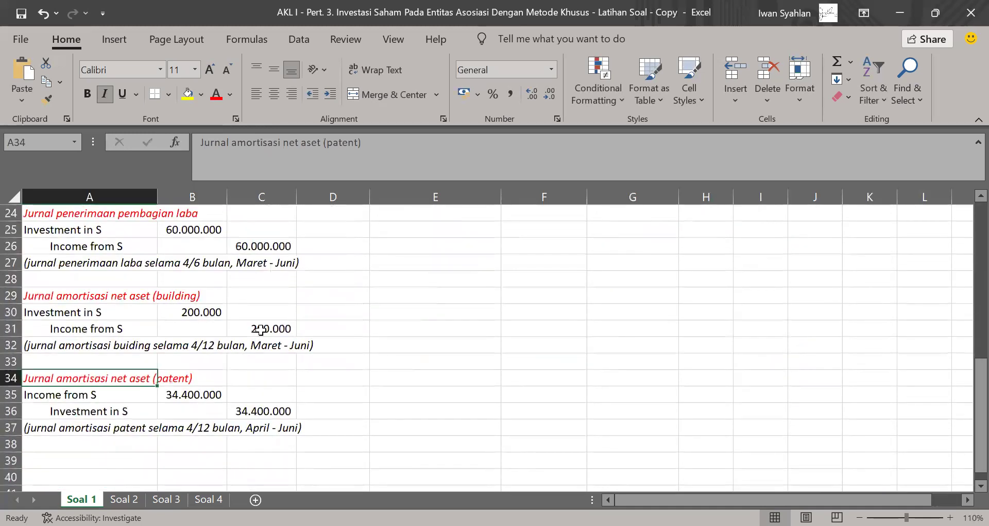
scroll(255, 328, up, 6)
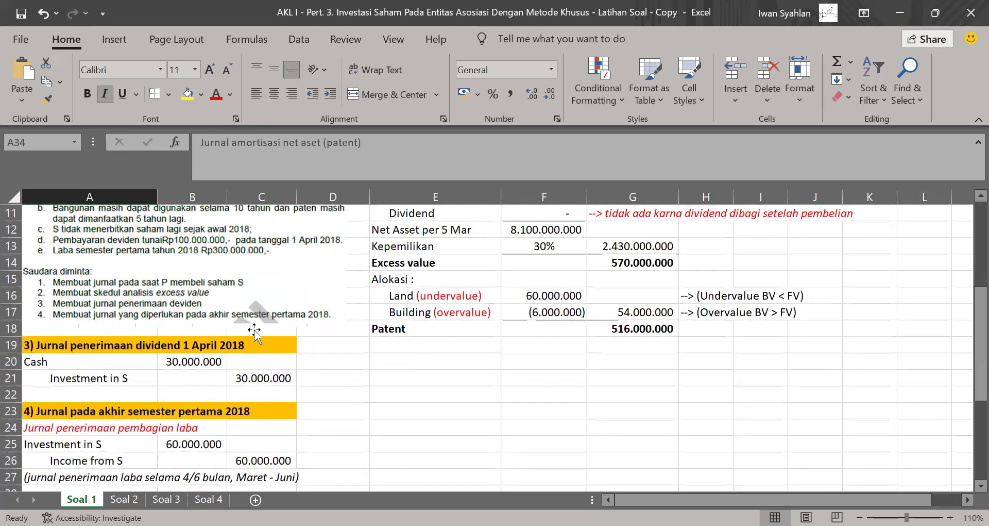
scroll(544, 367, up, 1)
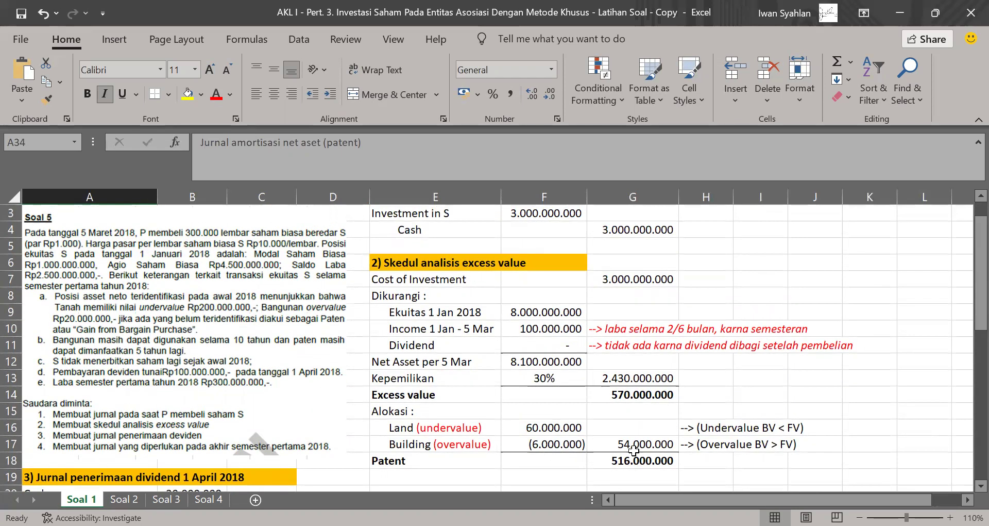
click(619, 457)
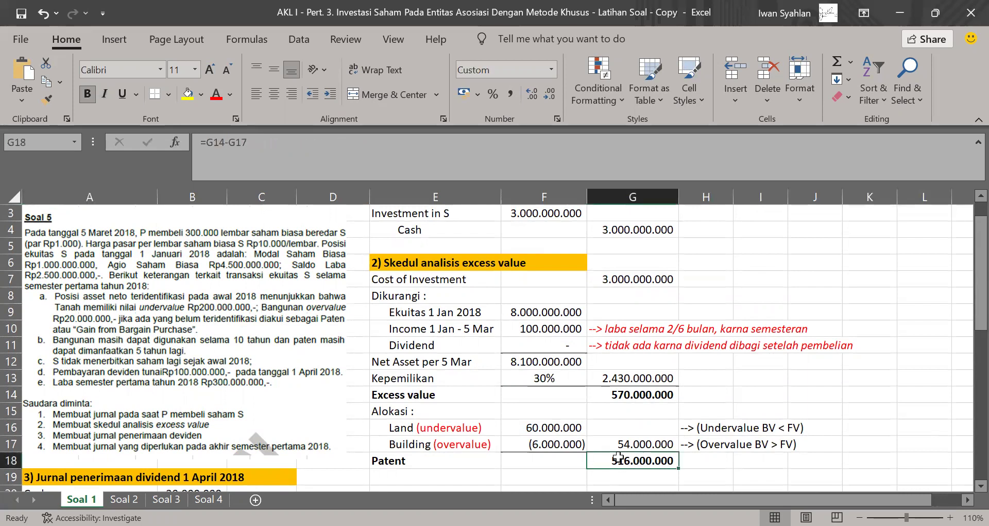
scroll(619, 457, down, 4)
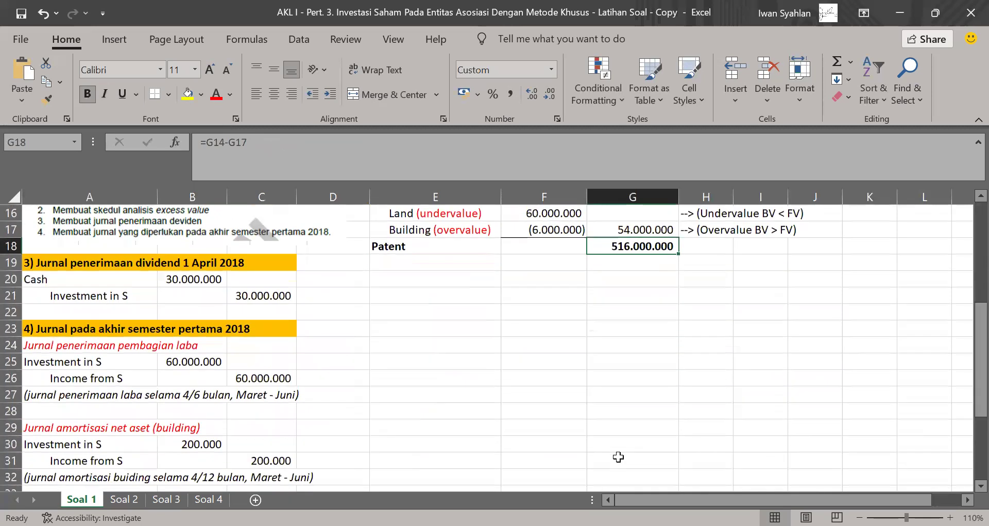
scroll(619, 457, down, 3)
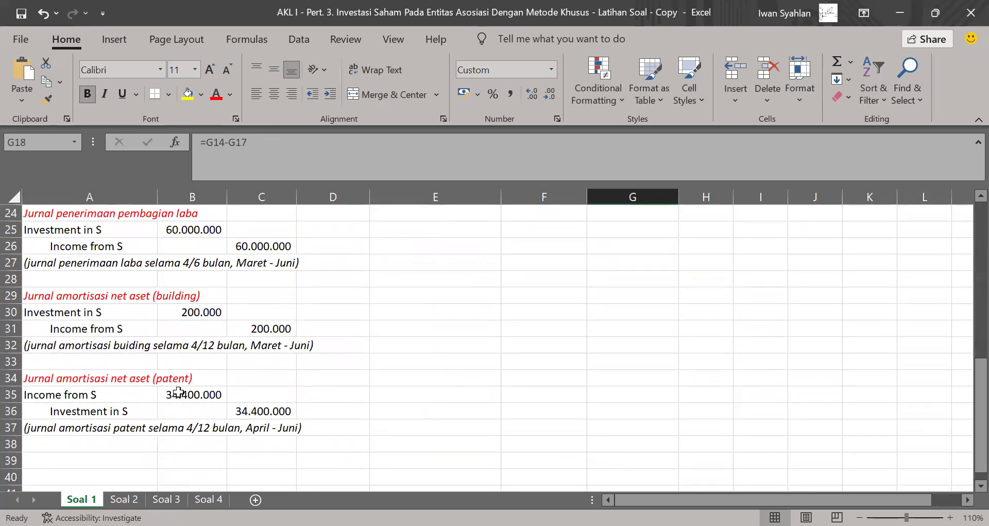
Inspect the patent amortization formulas in B35 and C36, tracing B35 to the Patent value and the useful life in the problem text.
click(178, 393)
click(255, 407)
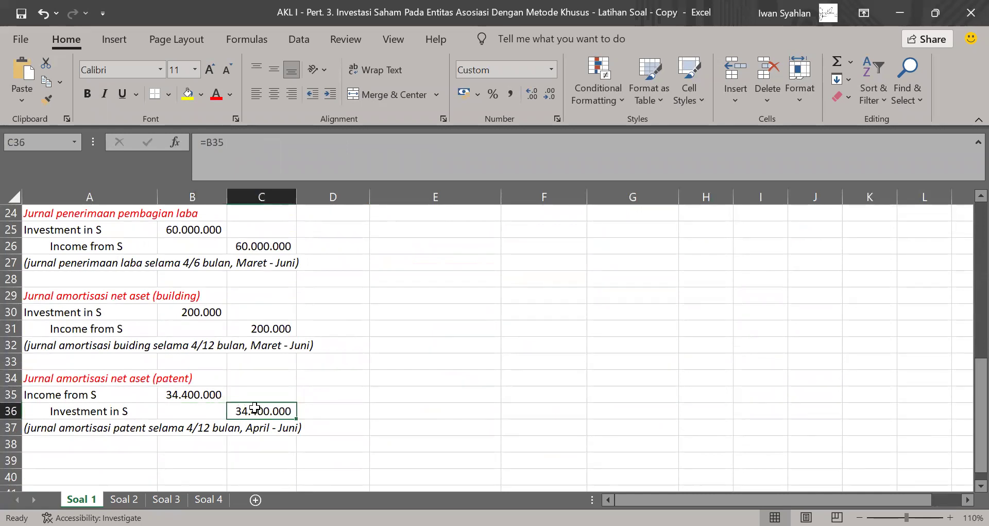
click(174, 394)
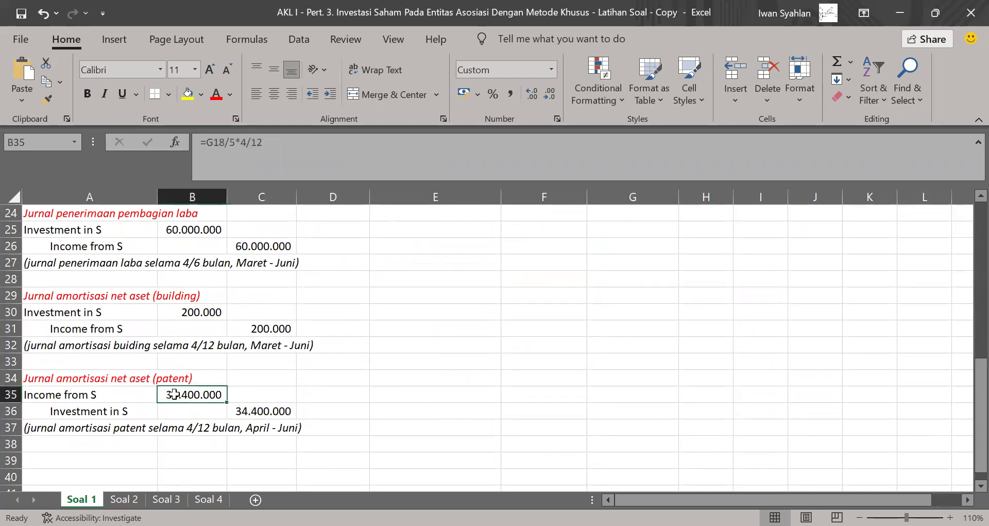
click(281, 155)
scroll(432, 277, up, 3)
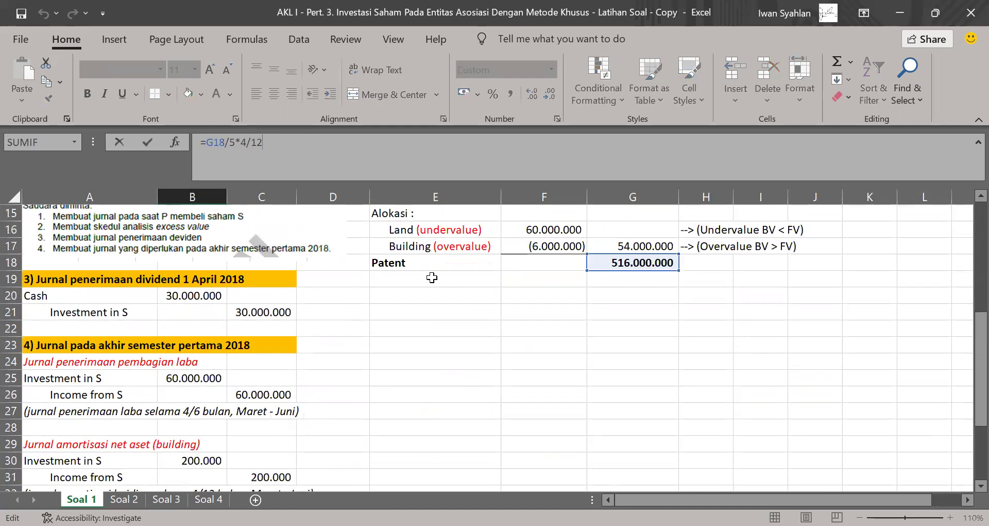
scroll(432, 277, up, 5)
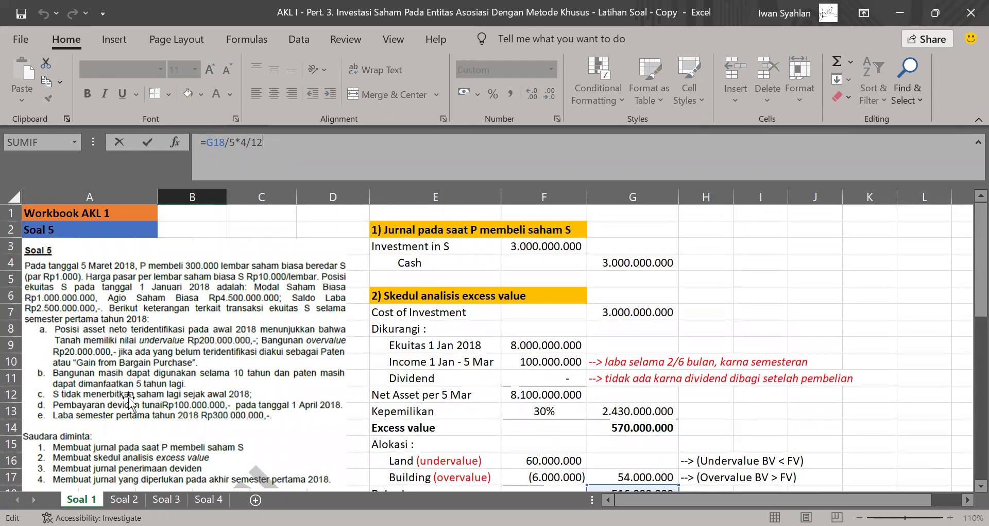
key(Escape)
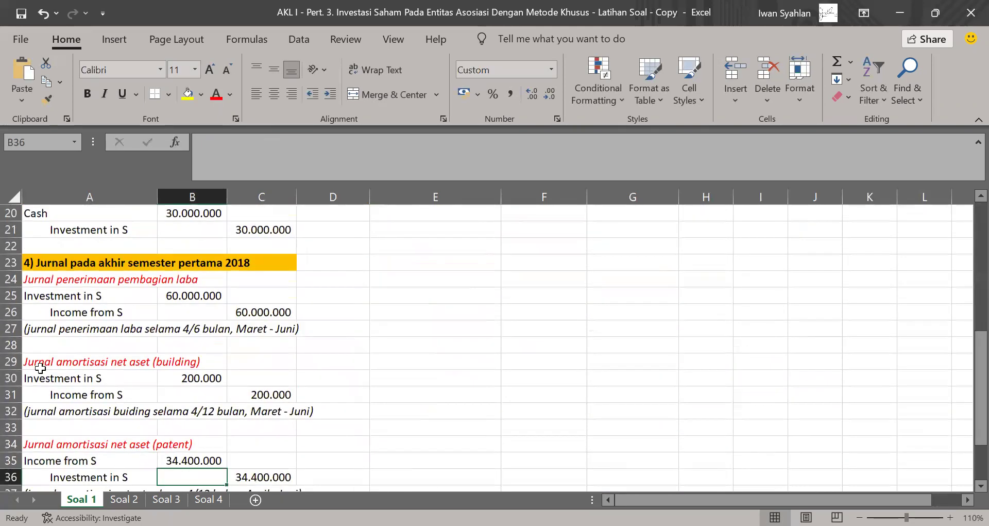
Correct the period in the patent amortization journal note in A37 to "Maret - Juni".
key(Down)
key(Left)
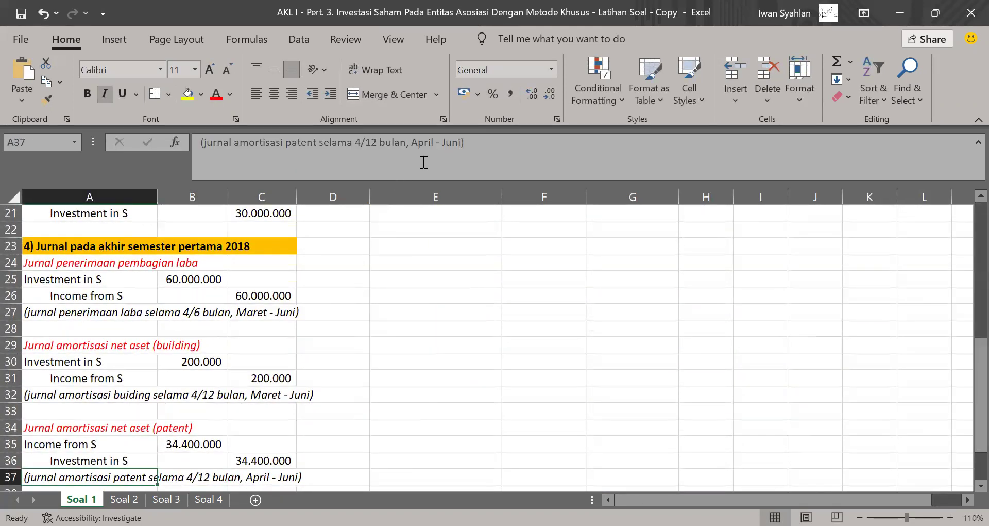
drag(412, 141, 430, 142)
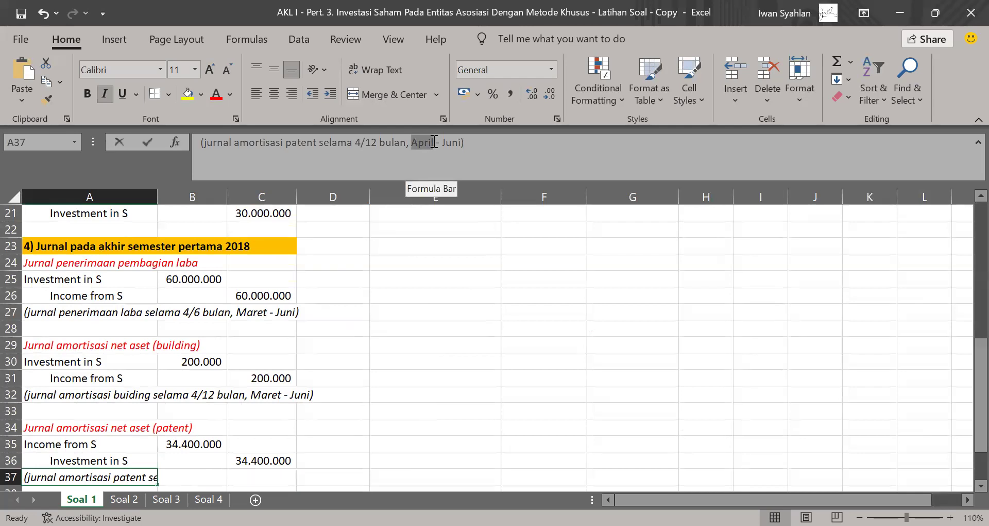
text(Maret)
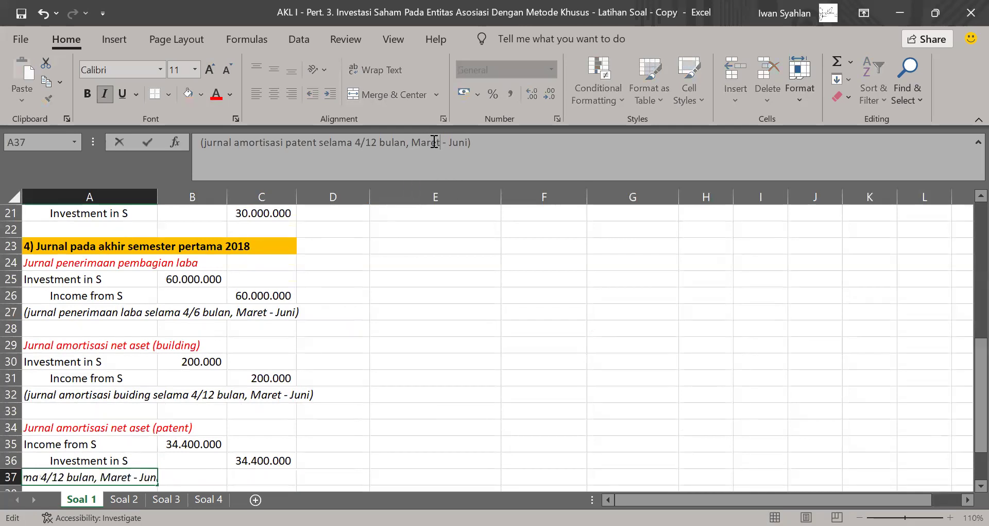
key(Return)
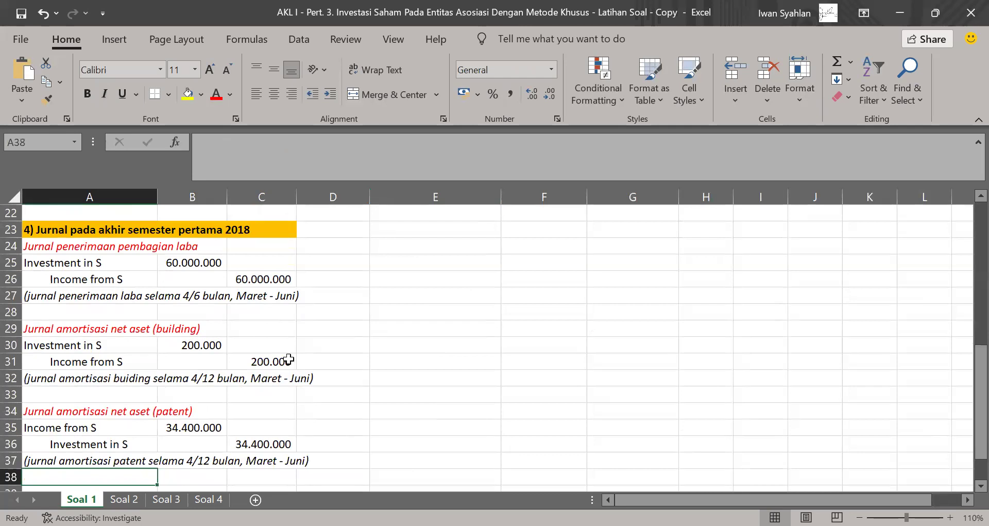
Review the Soal 5 problem text and end-of-semester journals, then show the Soal 6 problem on the Soal 2 sheet.
scroll(289, 359, up, 7)
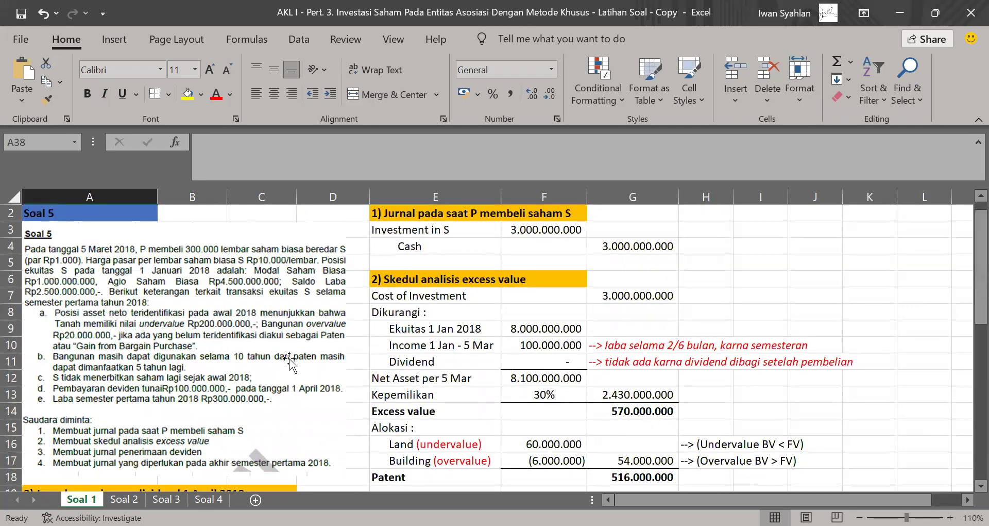
scroll(289, 360, down, 3)
scroll(289, 360, down, 4)
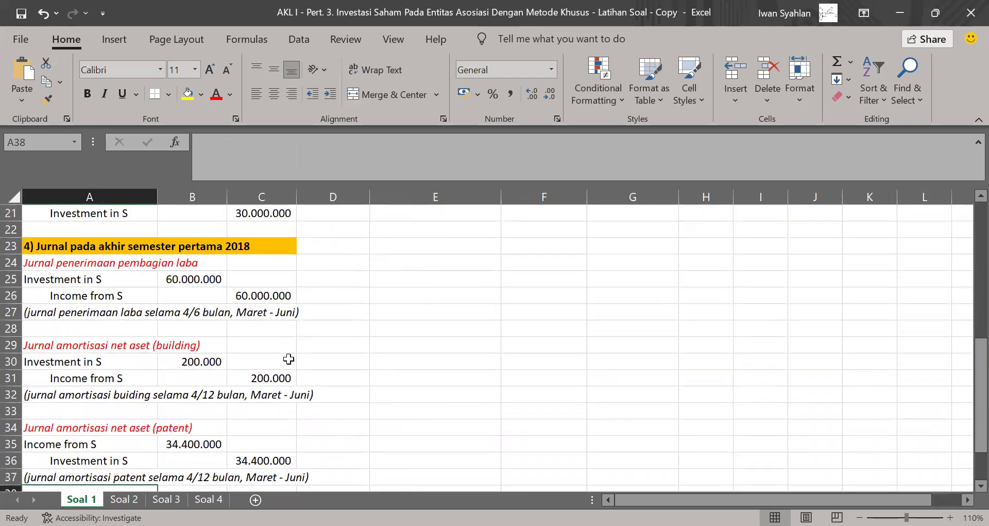
click(124, 499)
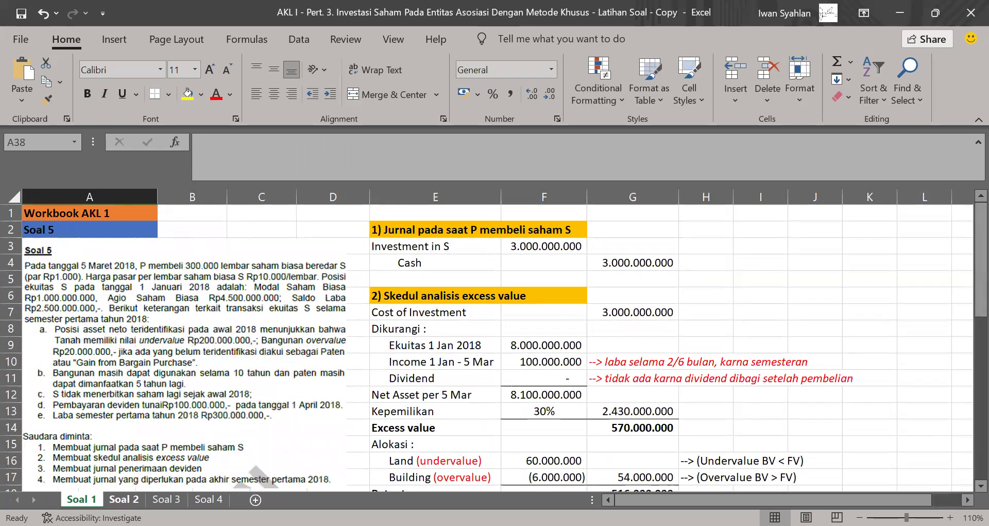
key(ctrl+Page_Down)
scroll(162, 288, up, 6)
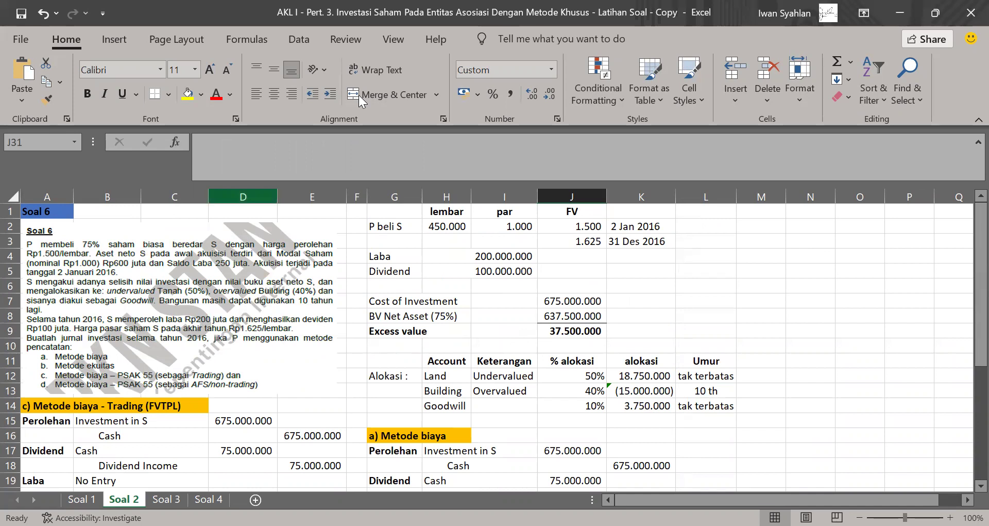
Underline the 75% shareholding, the acquisition timing and the Land, Building and Goodwill allocation in the Soal 6 problem text.
drag(84, 246, 134, 247)
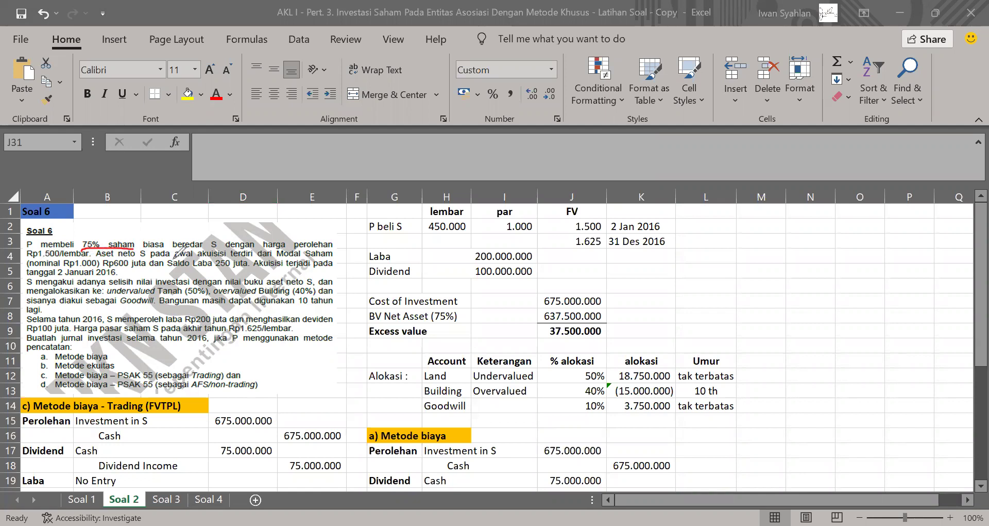
drag(173, 257, 225, 256)
drag(120, 273, 134, 272)
drag(109, 296, 313, 289)
drag(104, 305, 154, 302)
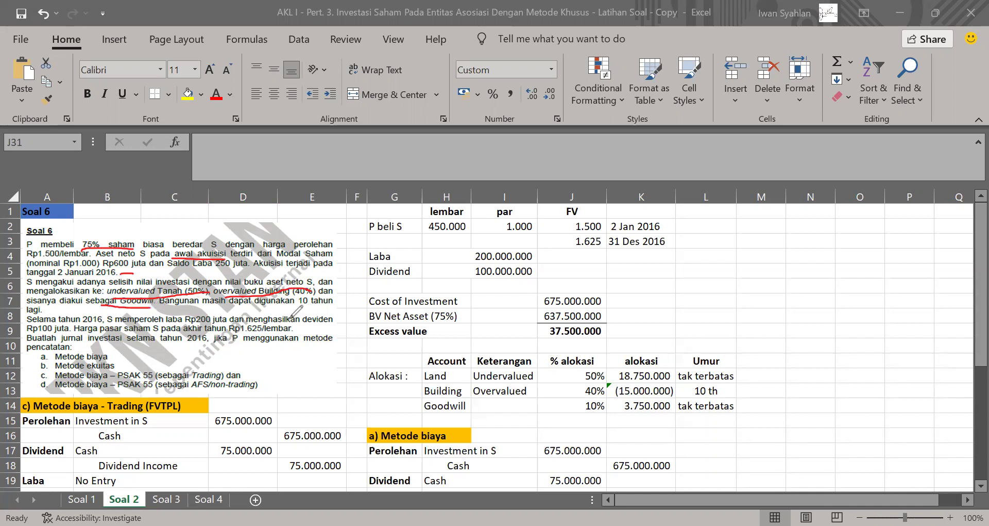
Mark the 10-year life, the Rp1.625 market price and recording methods a to d in the Soal 6 text, then clear all annotations.
drag(299, 307, 331, 309)
drag(228, 332, 293, 332)
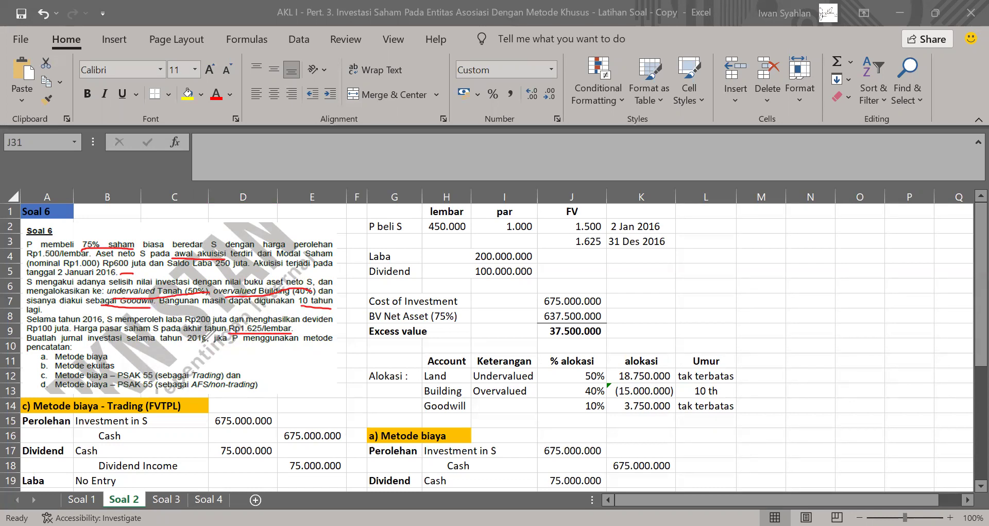
drag(304, 344, 321, 344)
mouse_move(73, 348)
mouse_down()
mouse_move(84, 348)
mouse_move(31, 373)
mouse_move(41, 392)
mouse_move(42, 346)
mouse_up()
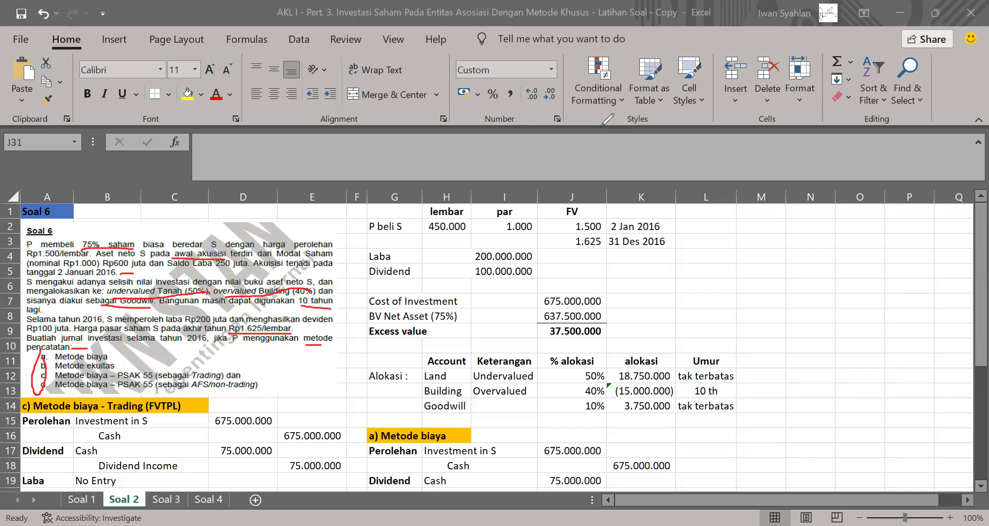
key(e)
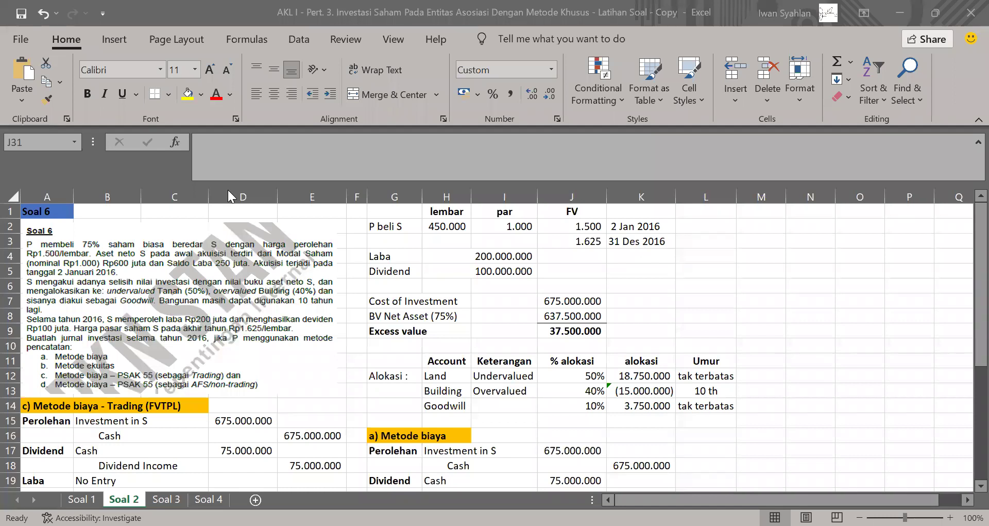
Inspect the share count formula for "P beli S" in H2, comparing it with the Soal 6 problem text.
click(398, 231)
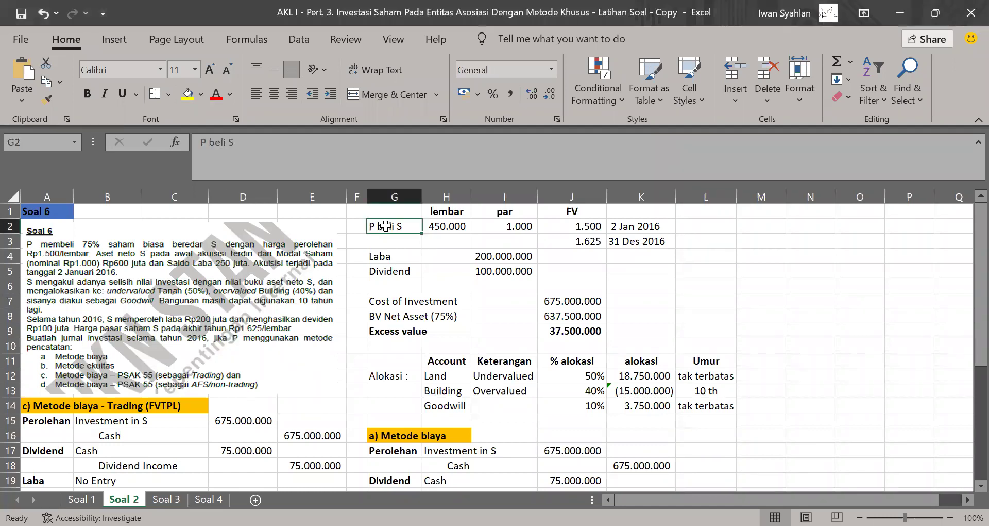
click(437, 227)
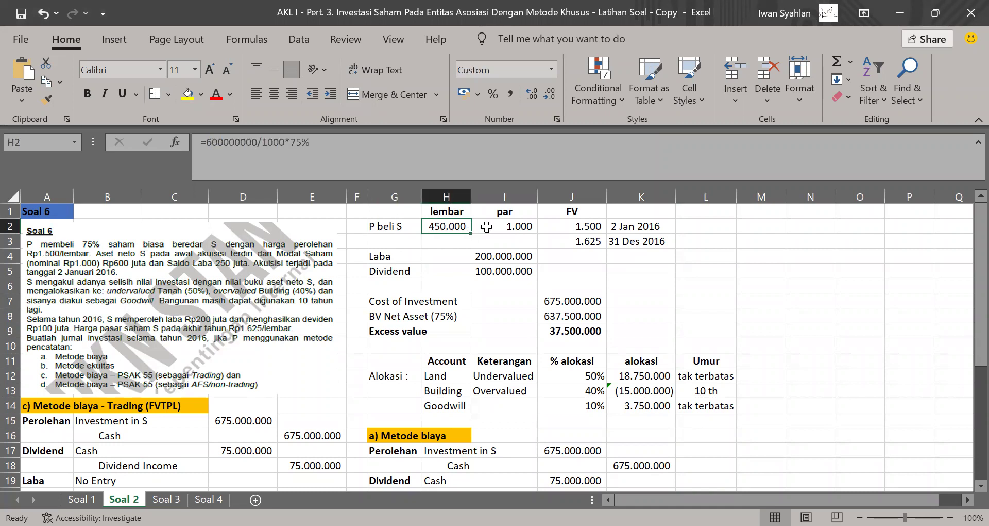
click(433, 148)
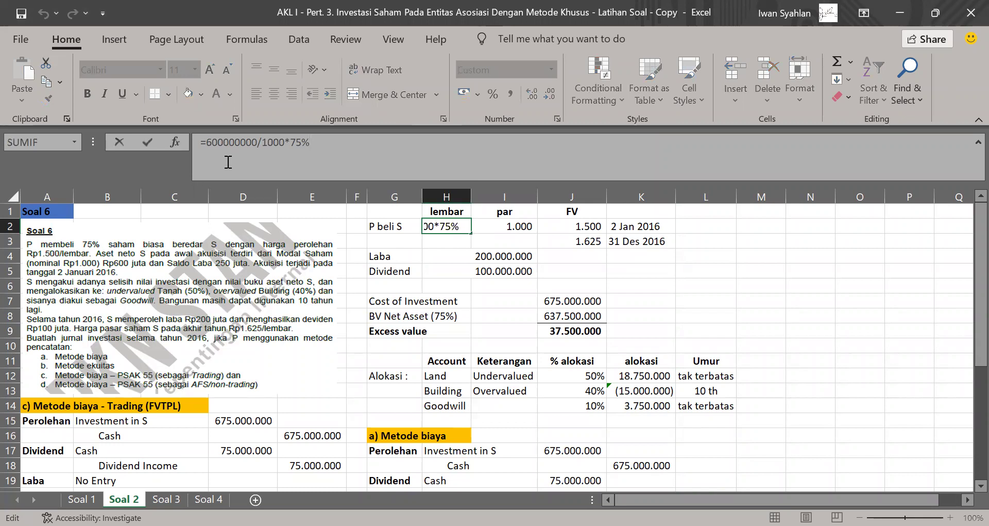
click(227, 142)
key(Return)
Check the par value in I2 and the fair values in J2 and J3 with their dates.
key(Up)
key(Right)
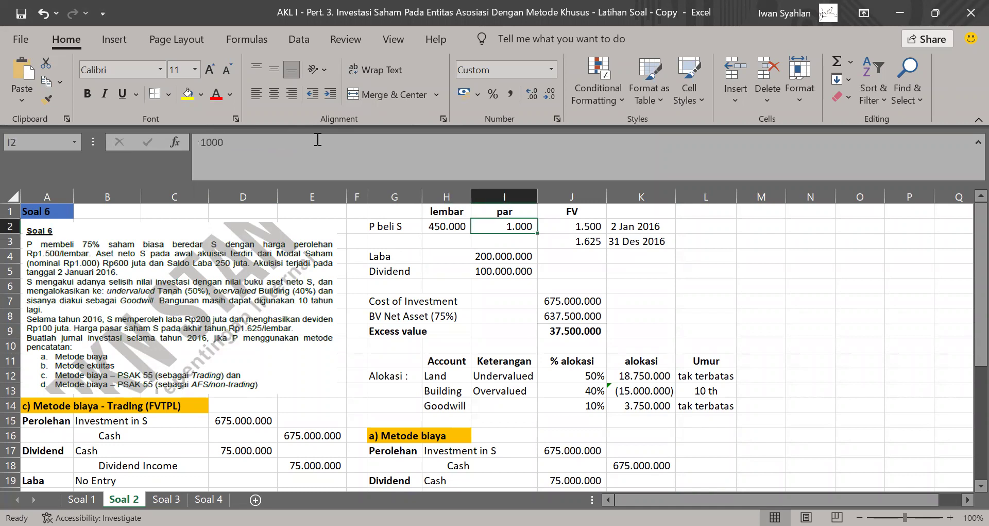
key(Right)
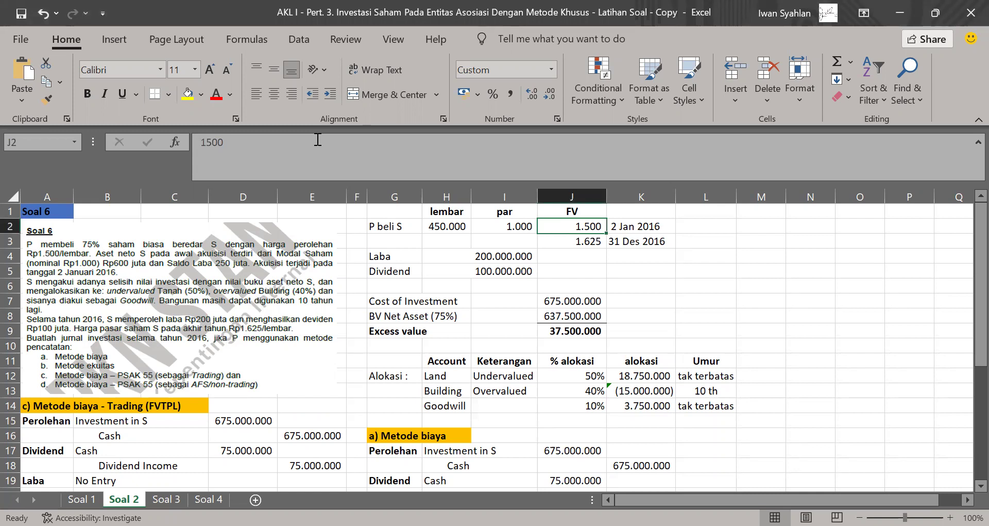
key(Down)
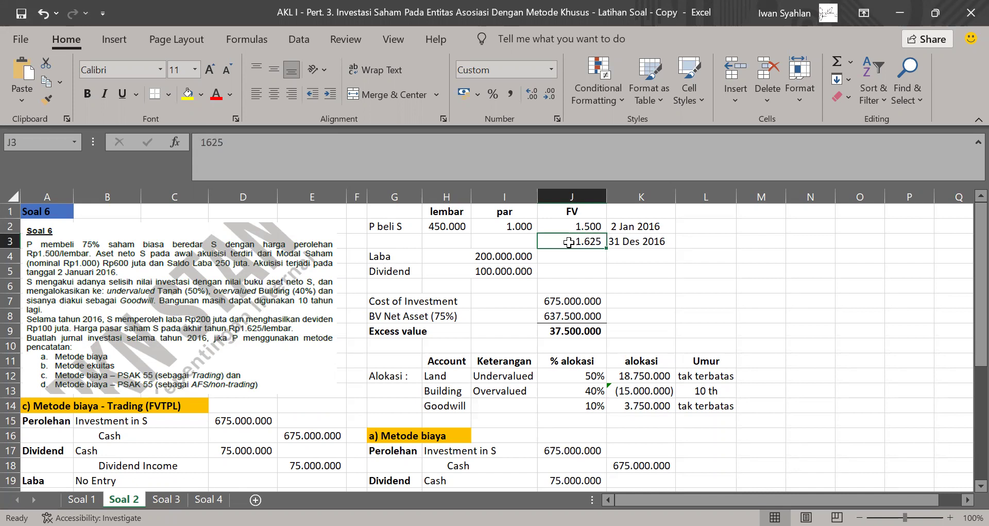
click(629, 240)
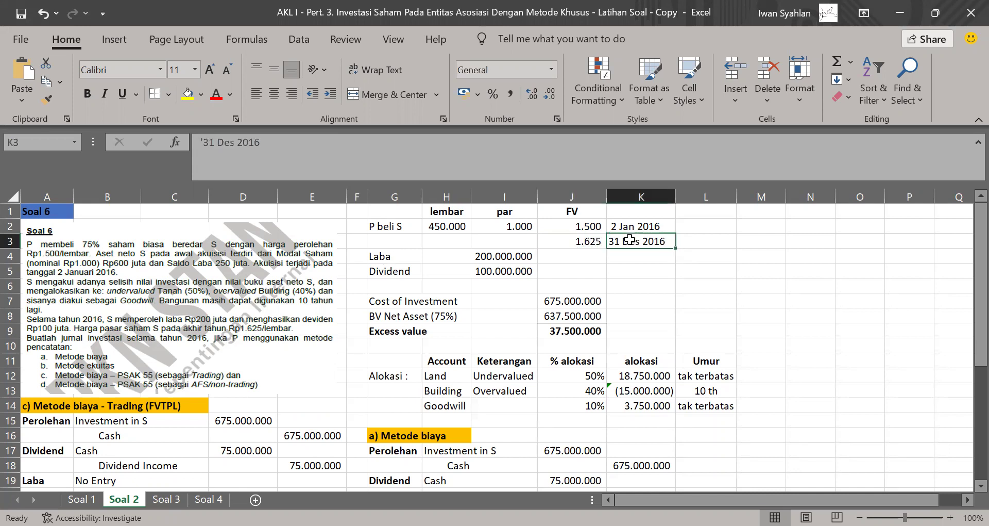
Check the Laba and Dividend amounts in H4 and H5 against the Soal 6 problem text.
drag(478, 260, 464, 255)
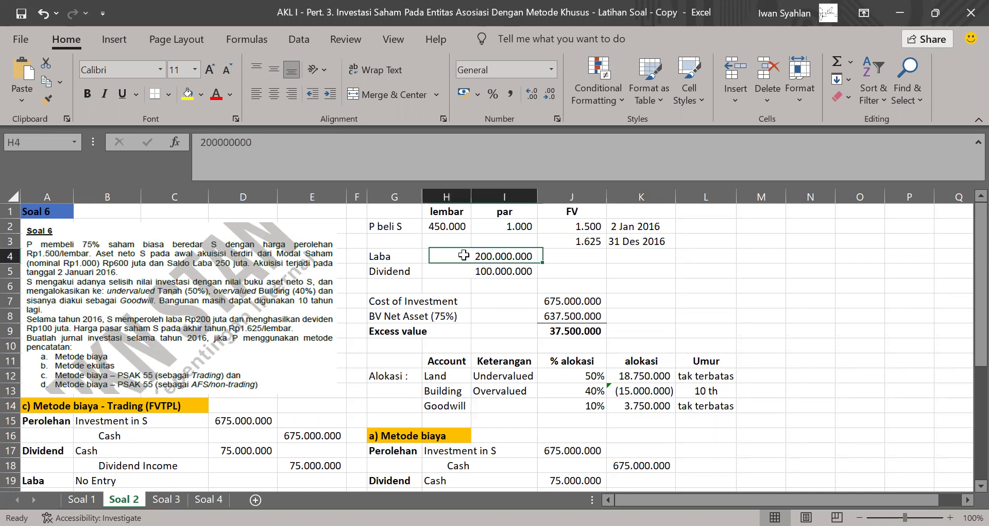
key(alt+h)
key(m)
key(c)
click(457, 272)
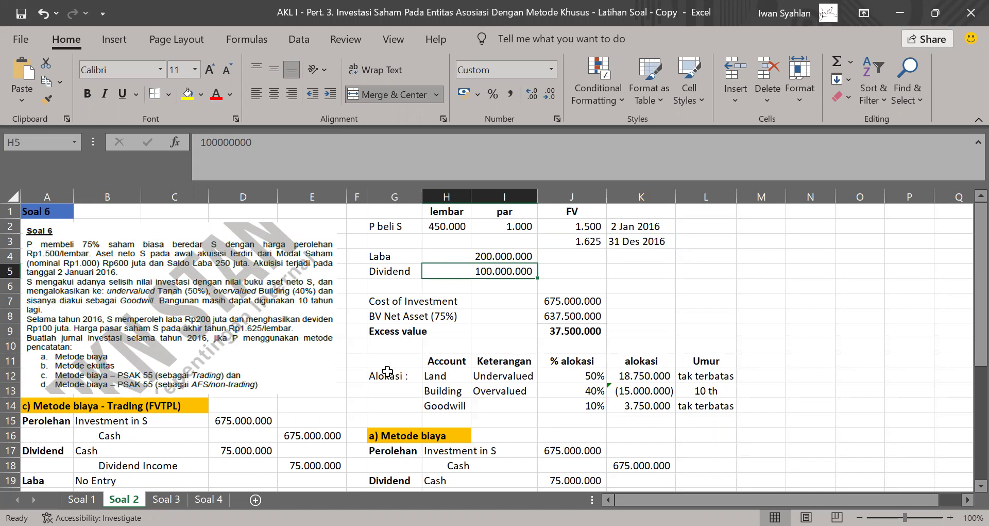
Inspect the Cost of Investment formula in J7, tracing it to the share count and the purchase price.
click(391, 303)
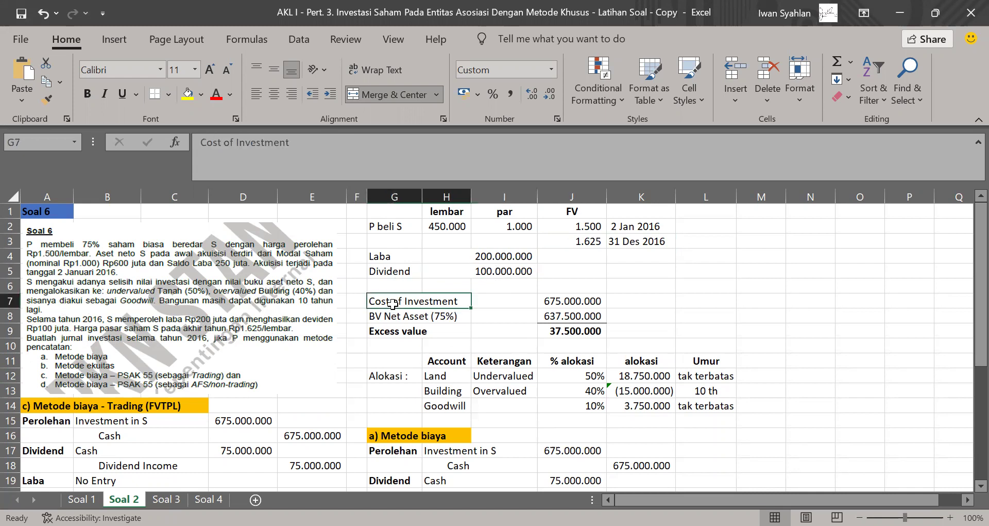
click(568, 299)
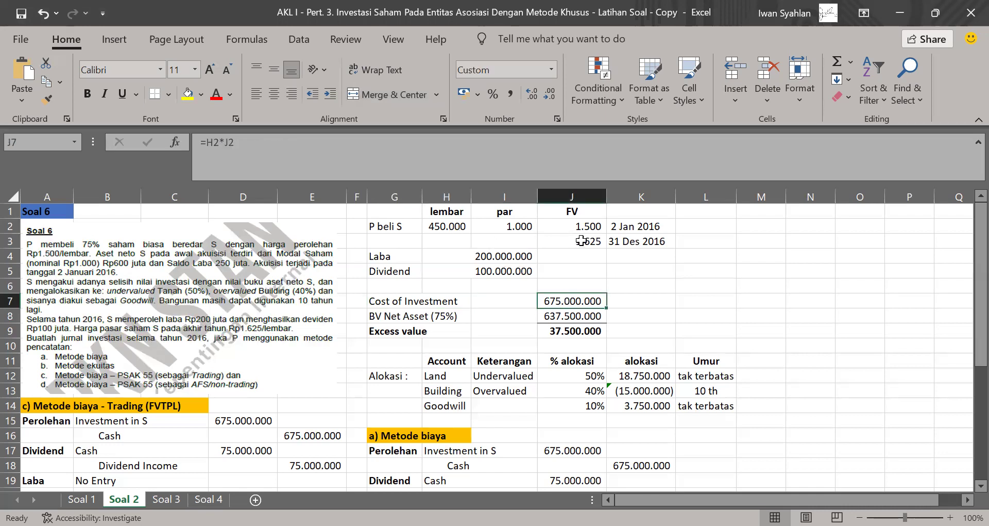
click(437, 143)
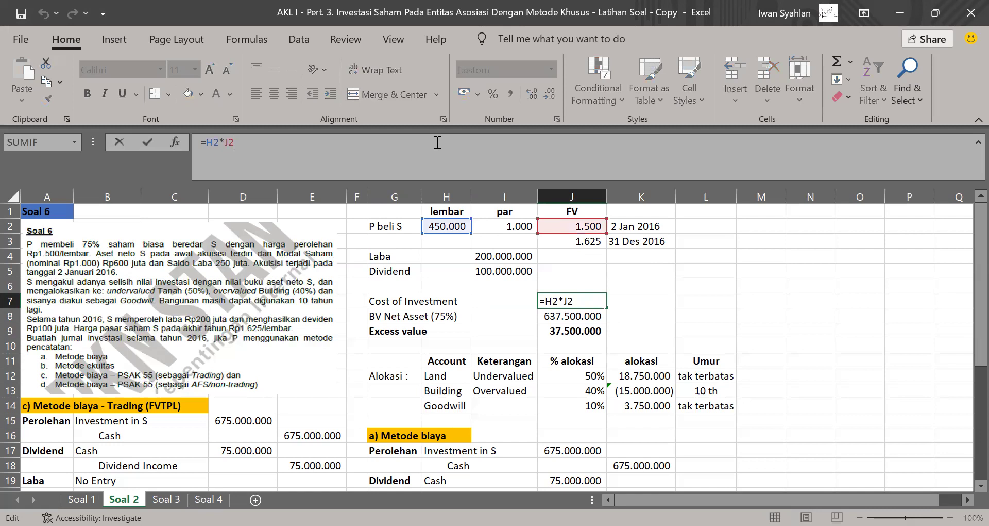
key(Return)
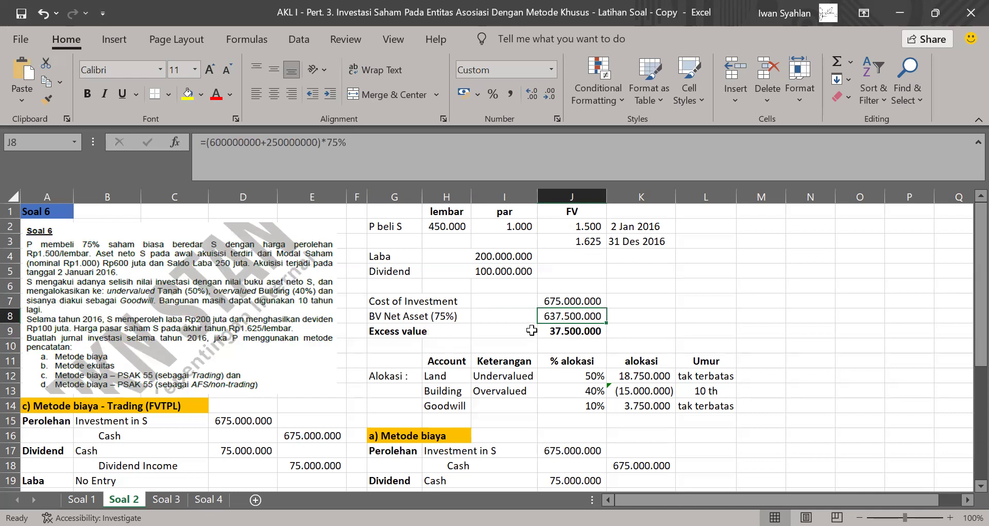
Inspect the BV Net Asset formula in J8 and the Excess value calculation in row 9.
click(442, 151)
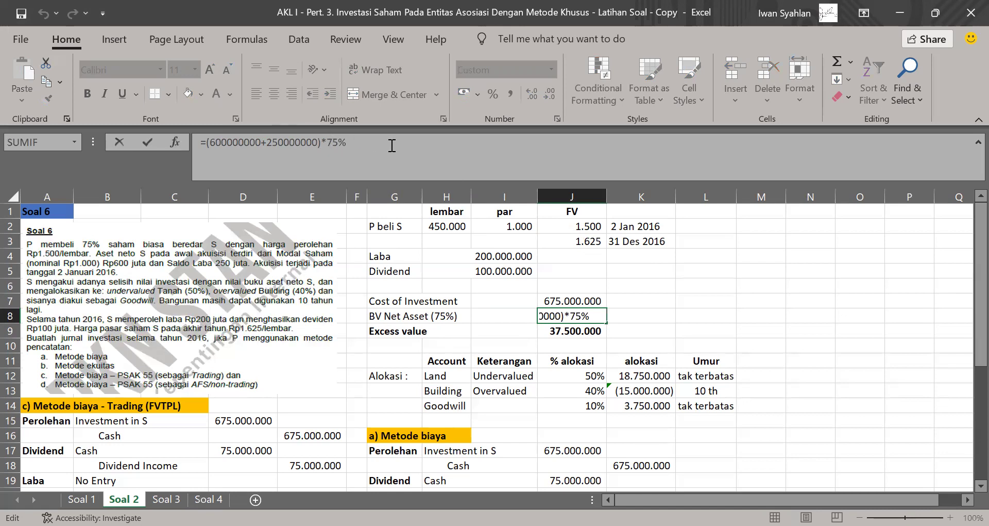
key(Return)
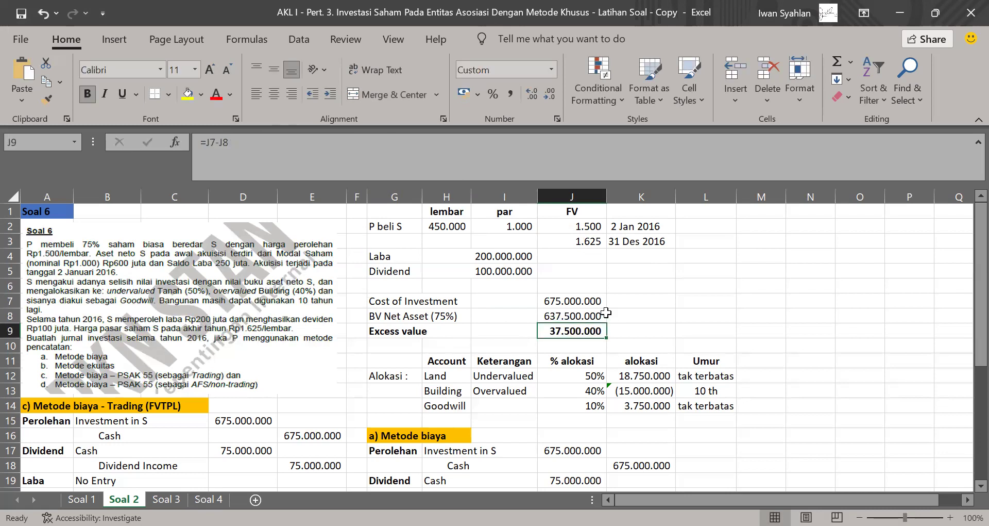
click(613, 301)
drag(426, 332, 564, 332)
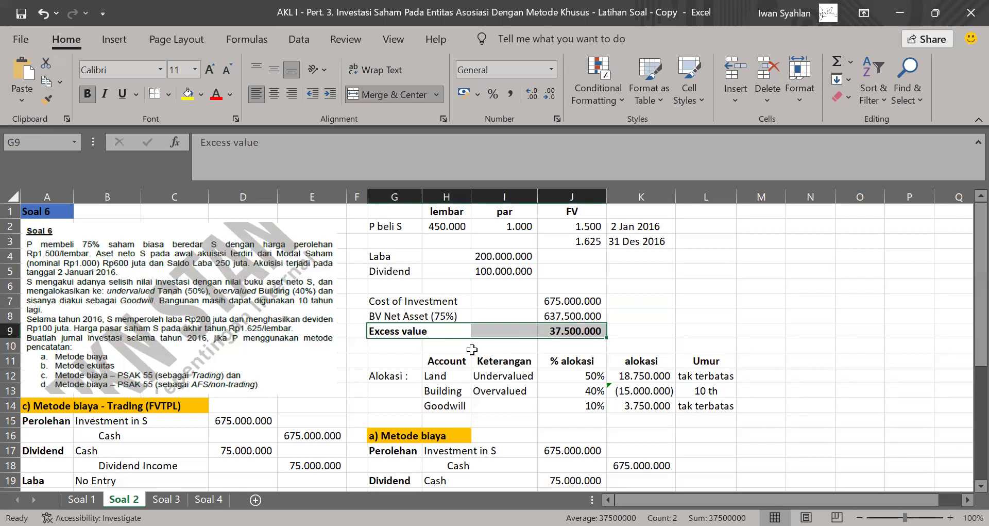
click(444, 304)
Inspect the Land allocation in row 12, tracing the K12 formula to its percentage and the Excess value.
drag(458, 372, 571, 377)
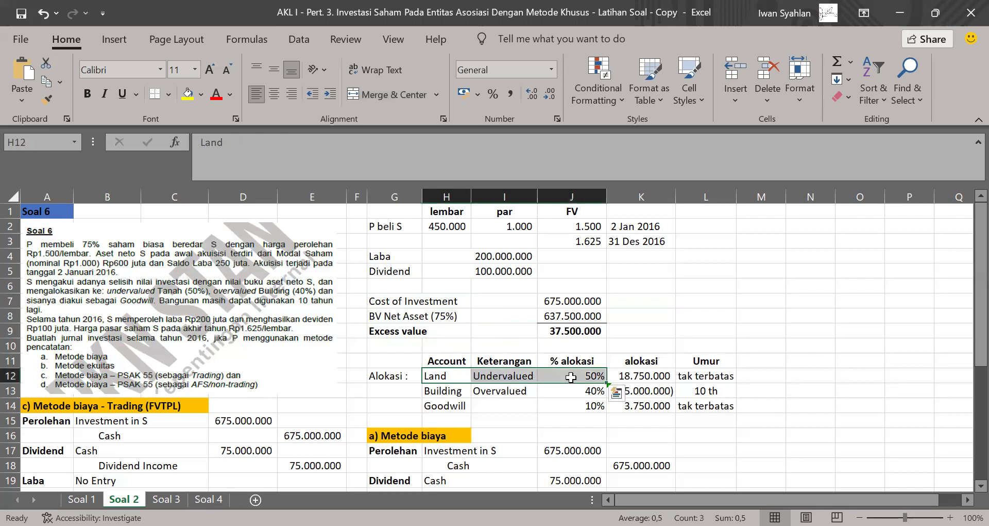
click(634, 379)
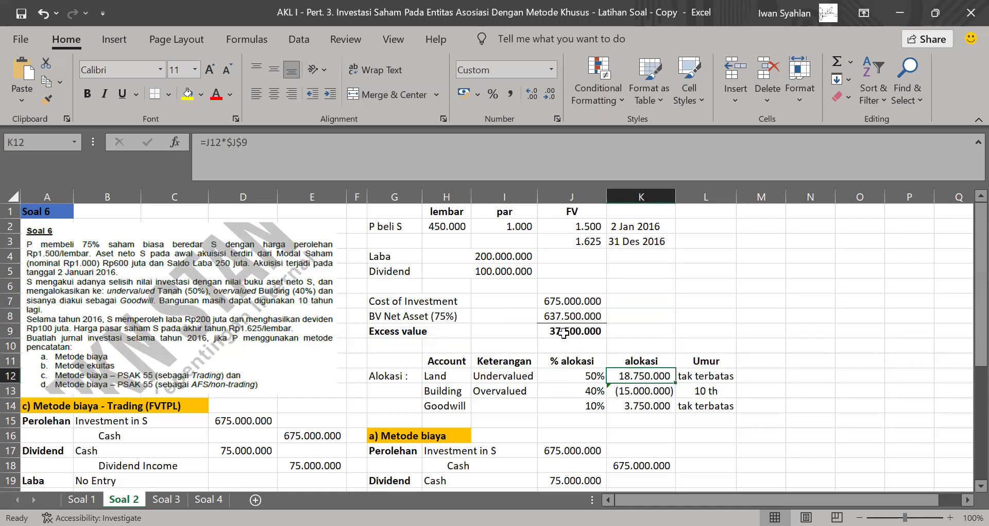
click(577, 378)
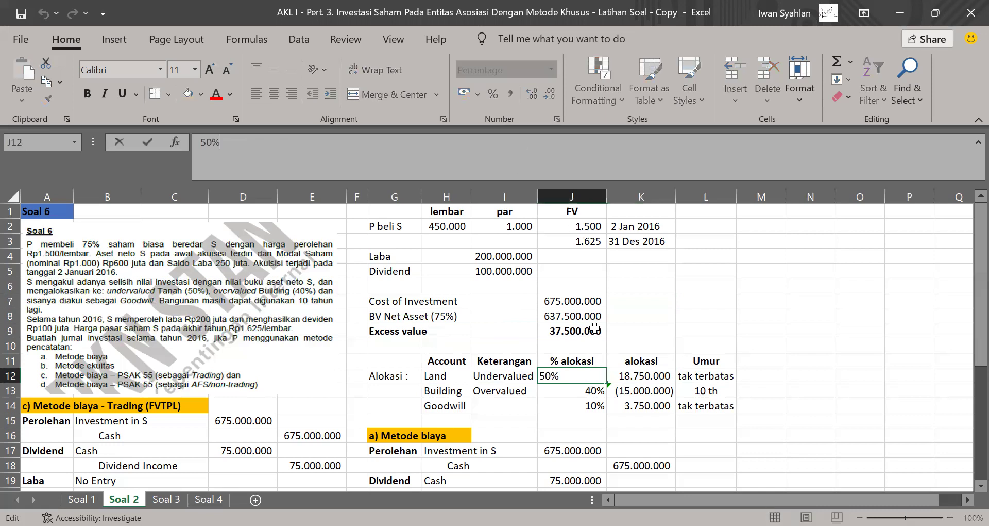
click(626, 379)
click(526, 147)
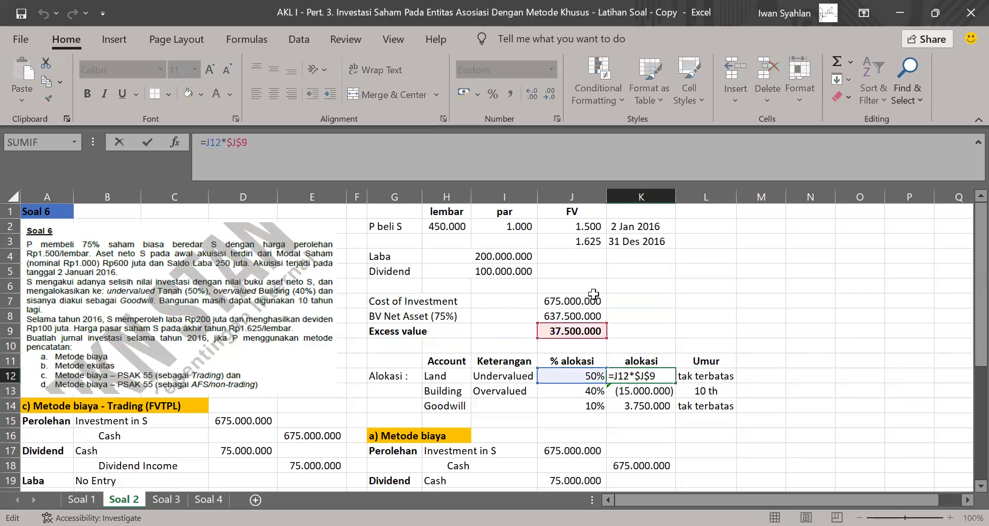
key(Return)
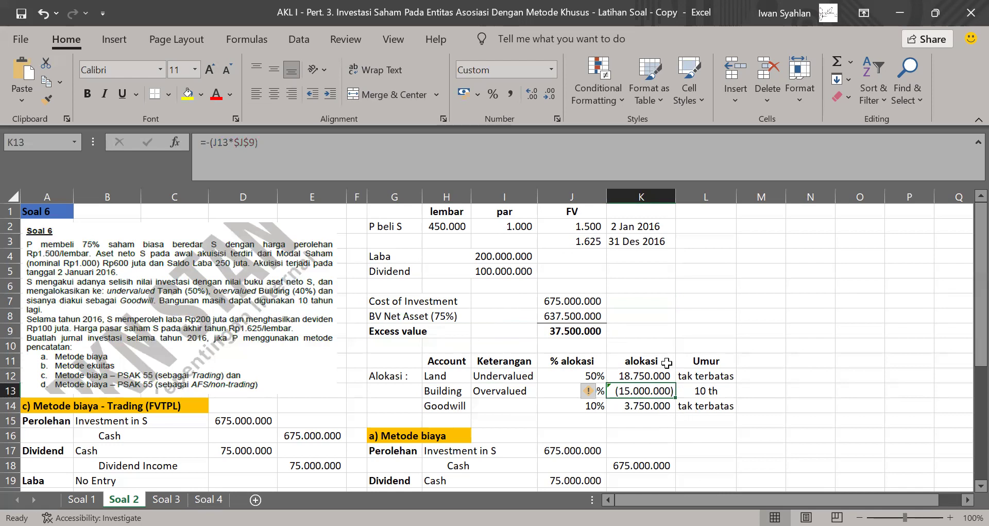
Inspect the Building allocation formula in K13, tracing it to the percentage in J13 and the Excess value.
click(551, 386)
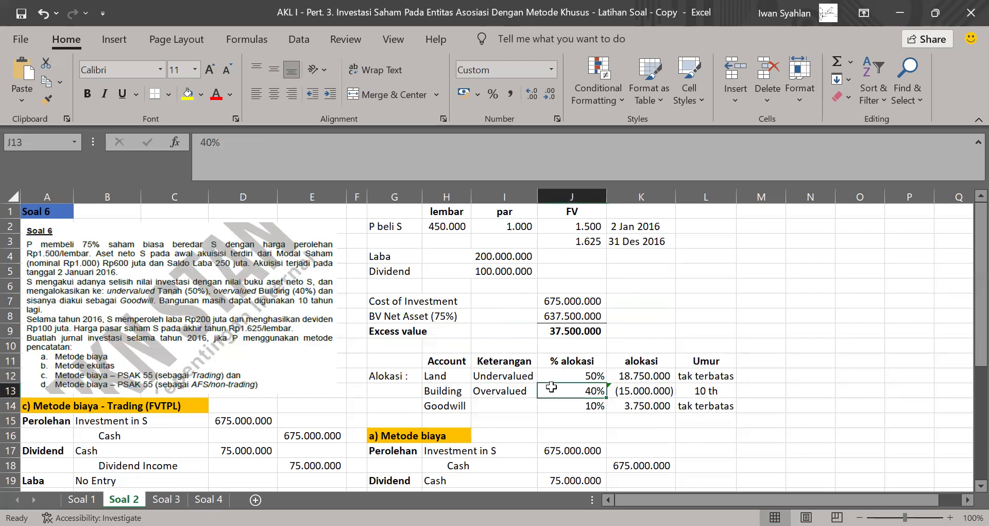
click(633, 396)
click(453, 153)
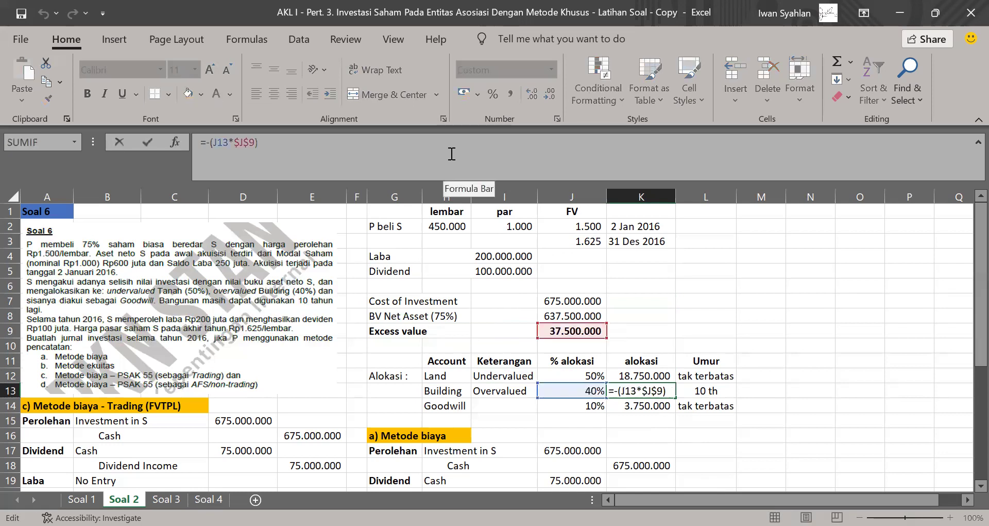
key(Return)
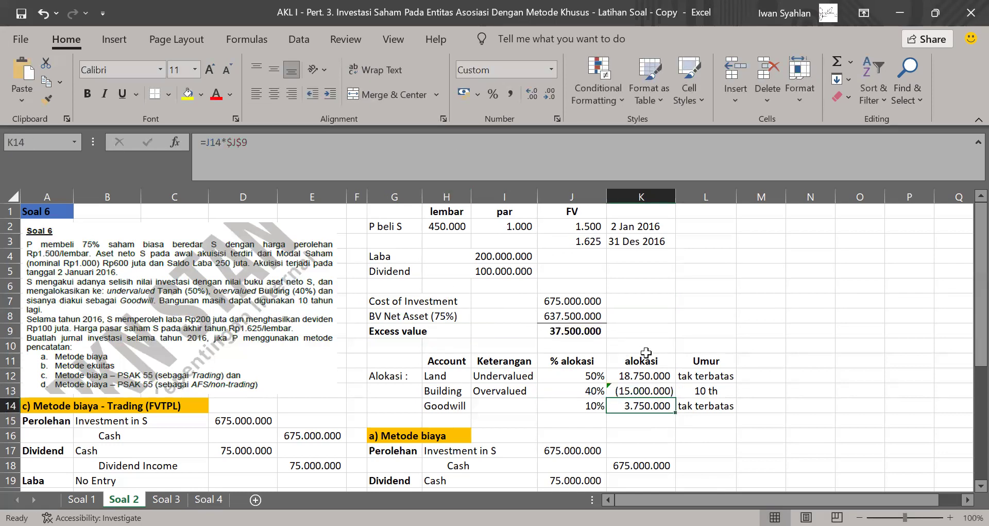
Inspect the Goodwill allocation formula in K14, tracing it to its percentage and the Excess value.
click(752, 356)
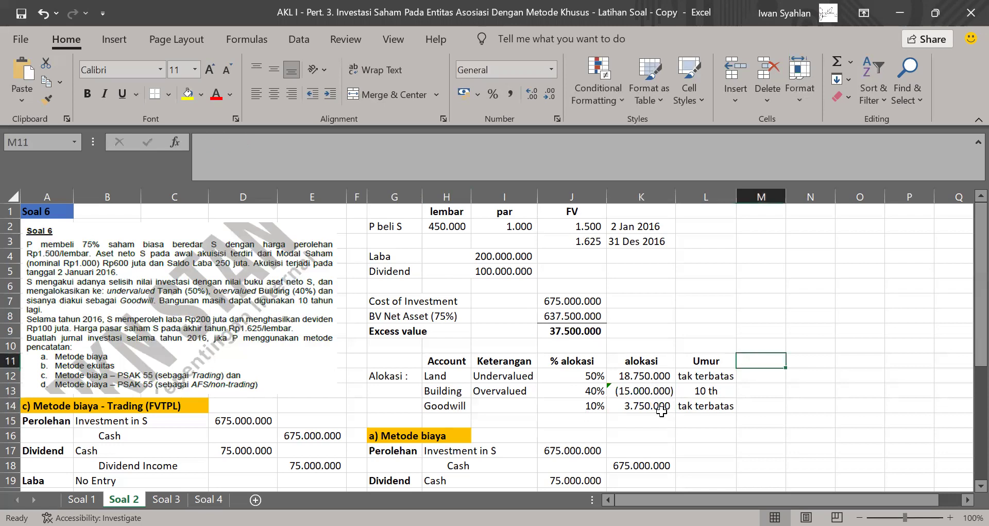
click(639, 409)
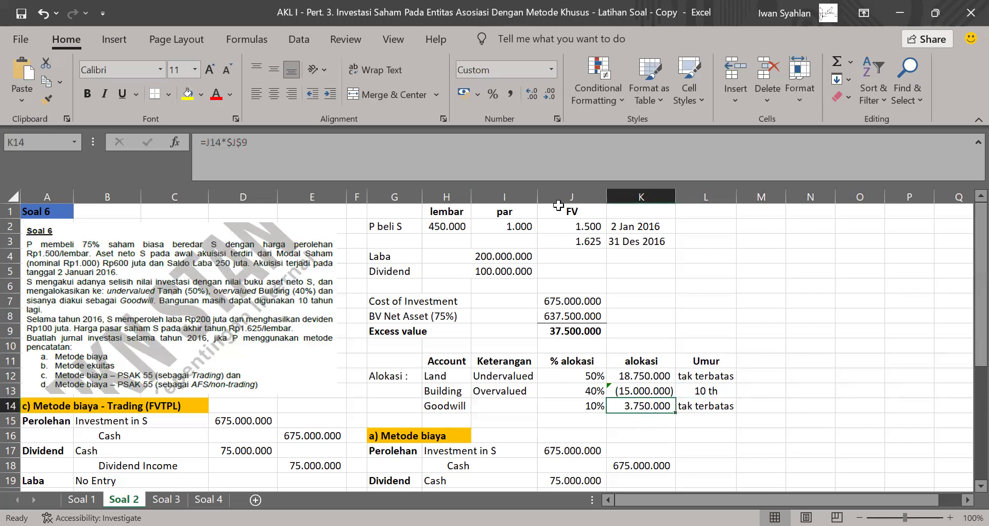
click(560, 153)
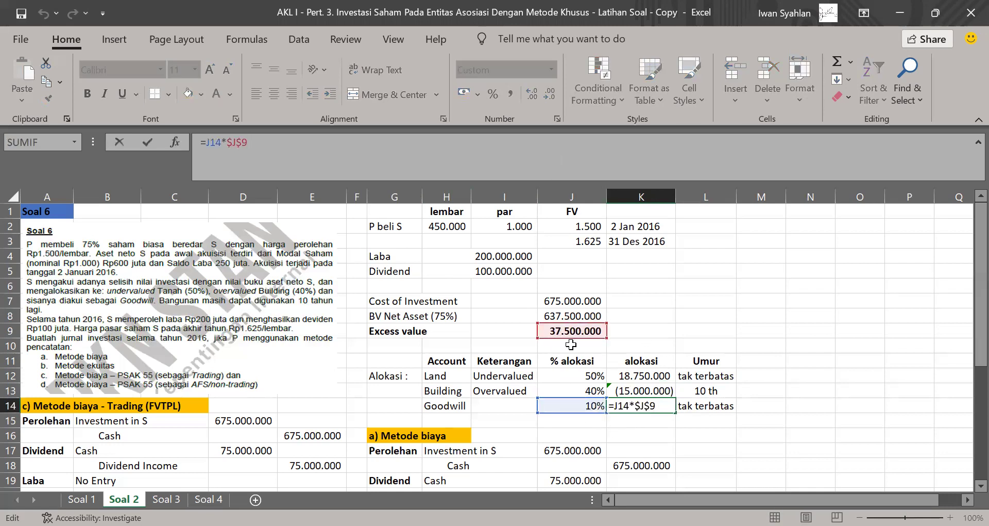
click(689, 327)
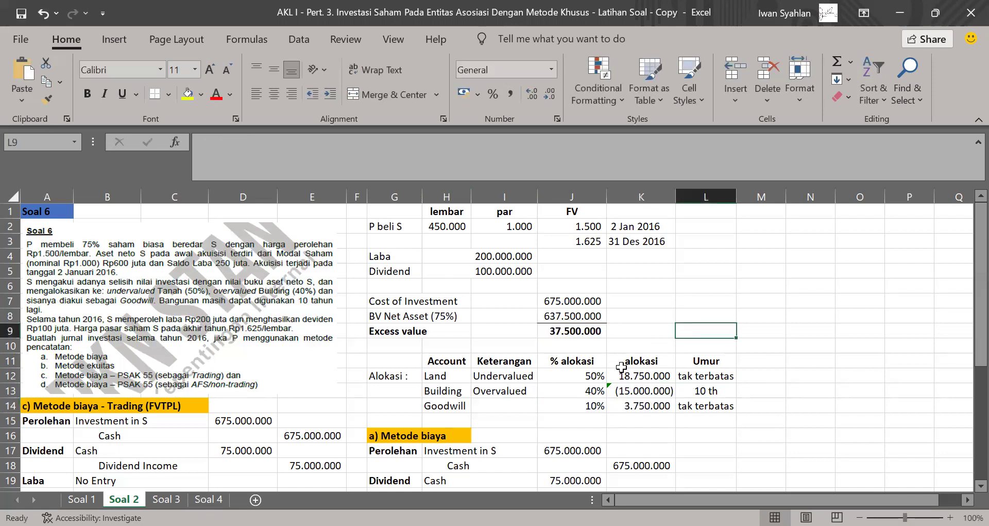
Check the Excess value in J9 against the allocations, and the Umur entries for Land, Building and Goodwill.
click(642, 331)
click(594, 330)
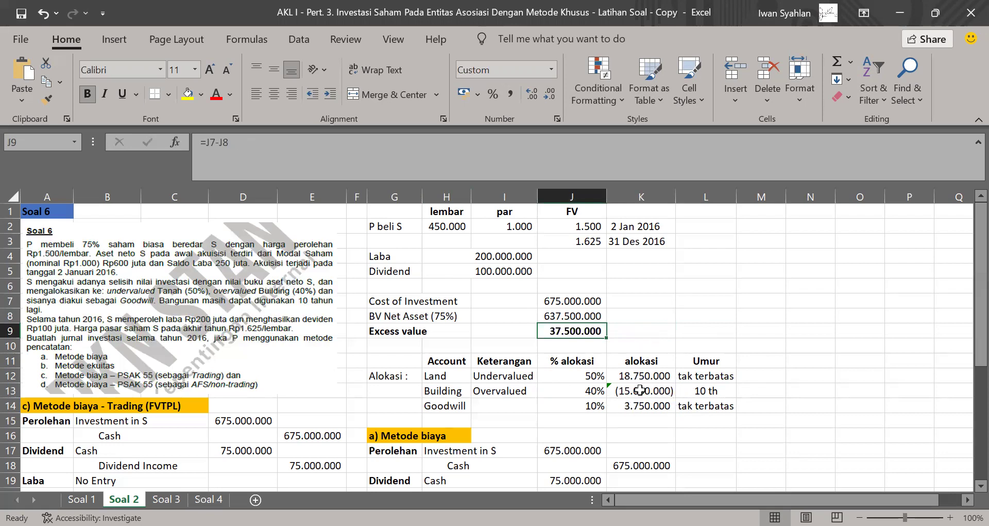
click(704, 376)
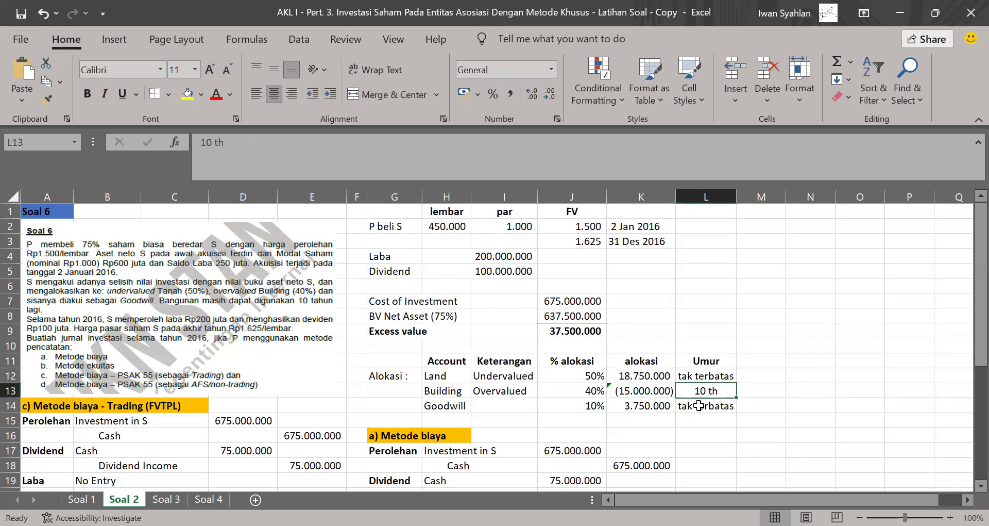
click(698, 409)
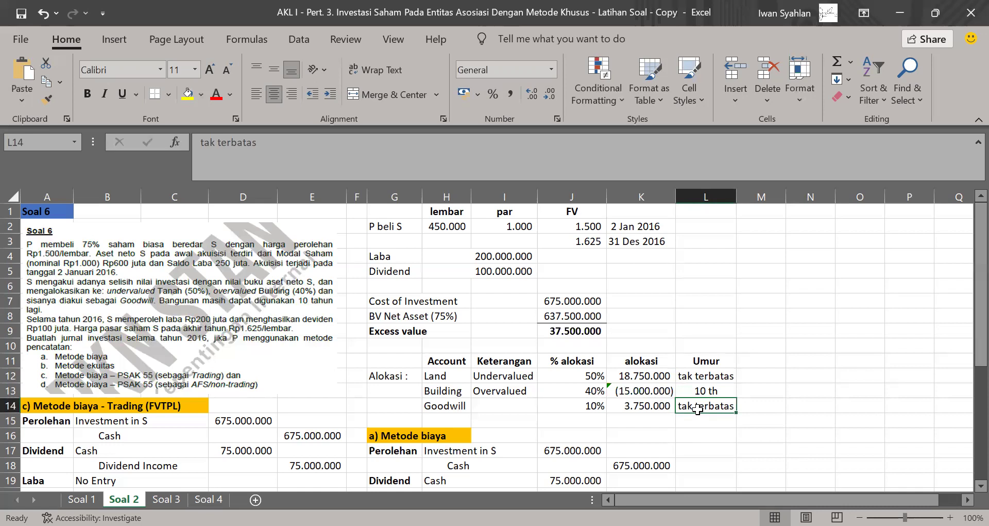
Review the a) Metode biaya journal block in rows 16 to 21 against the Soal 6 data.
drag(965, 286, 965, 338)
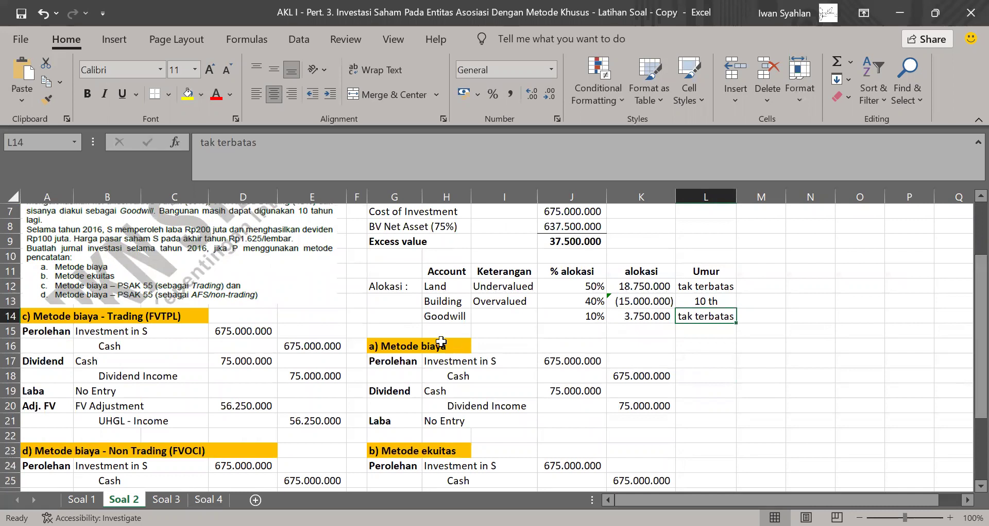
drag(383, 344, 725, 416)
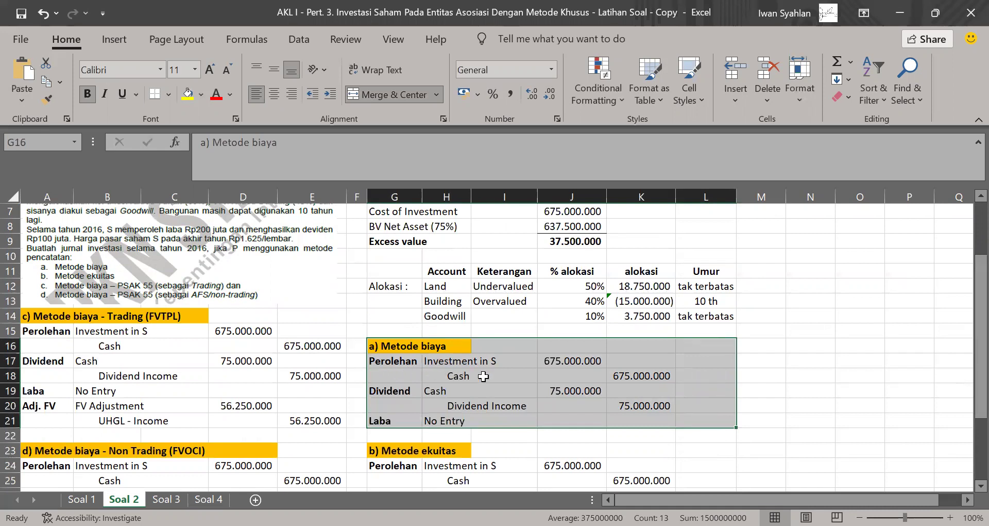
scroll(558, 361, up, 2)
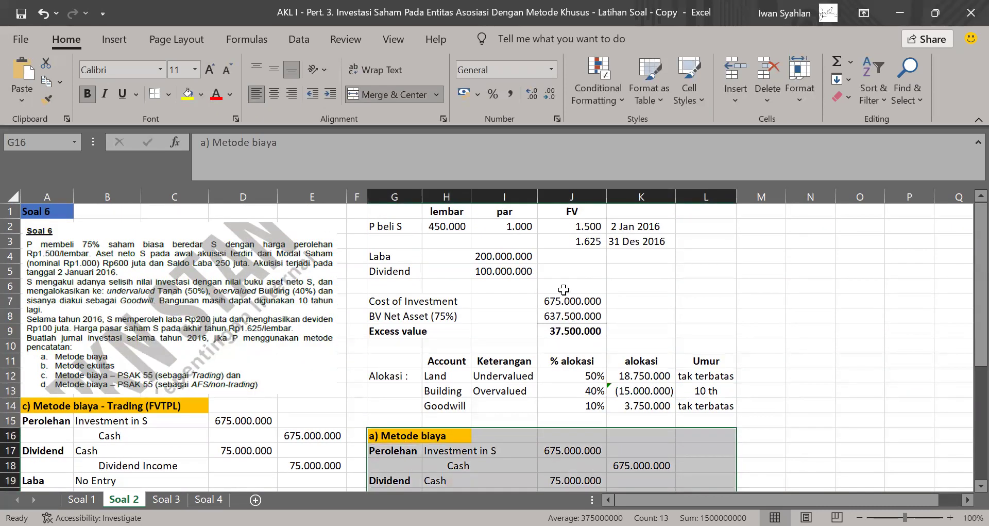
scroll(564, 289, down, 1)
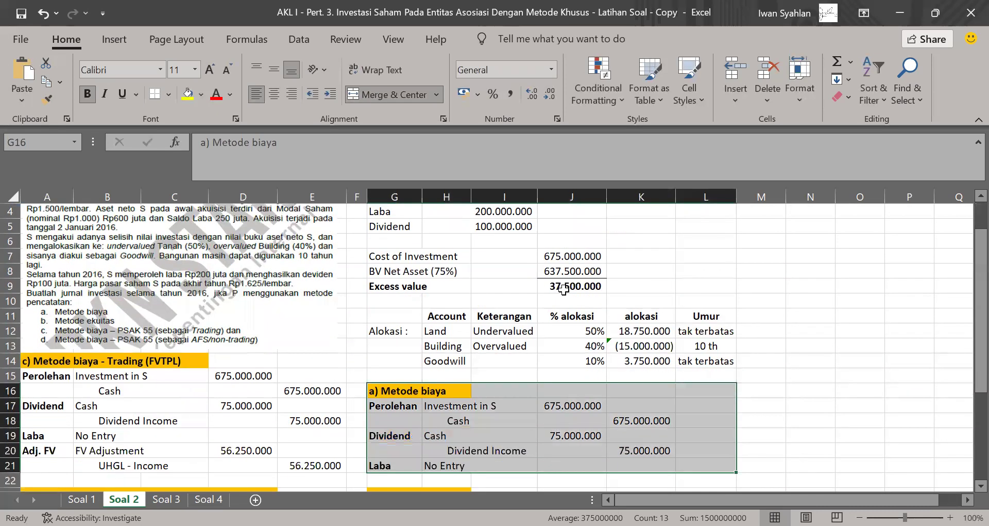
Inspect the Metode biaya Dividend formula in J19, tracing it to H5, and check the Laba entry in row 21.
drag(432, 434, 619, 447)
click(571, 435)
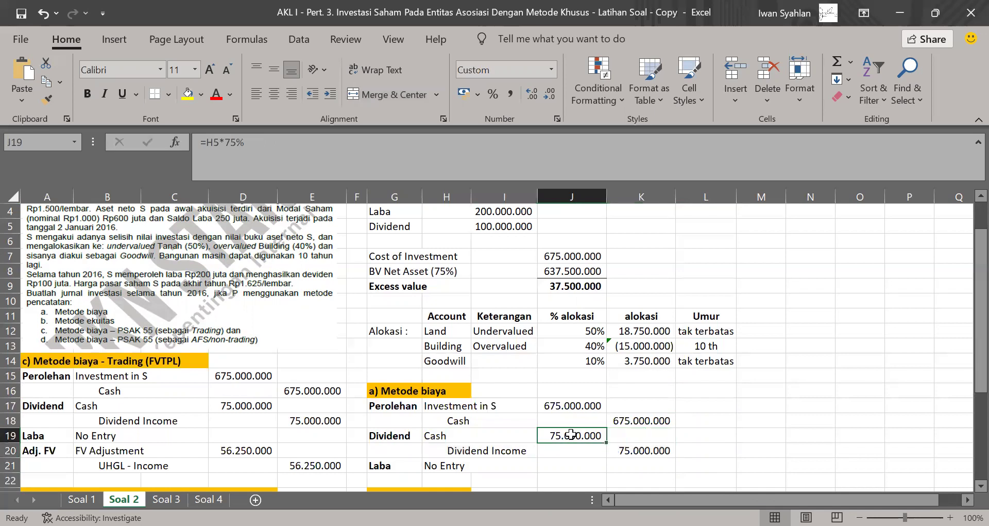
click(545, 160)
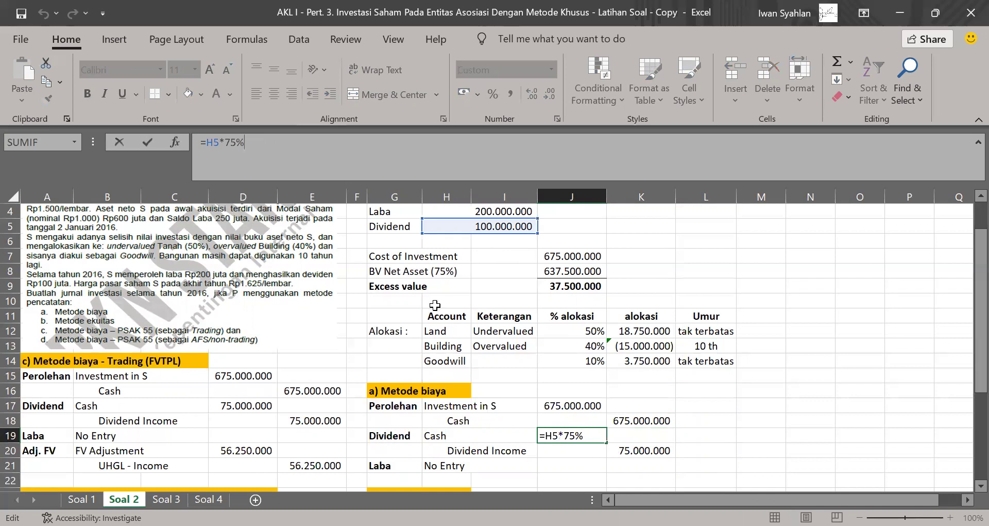
click(496, 334)
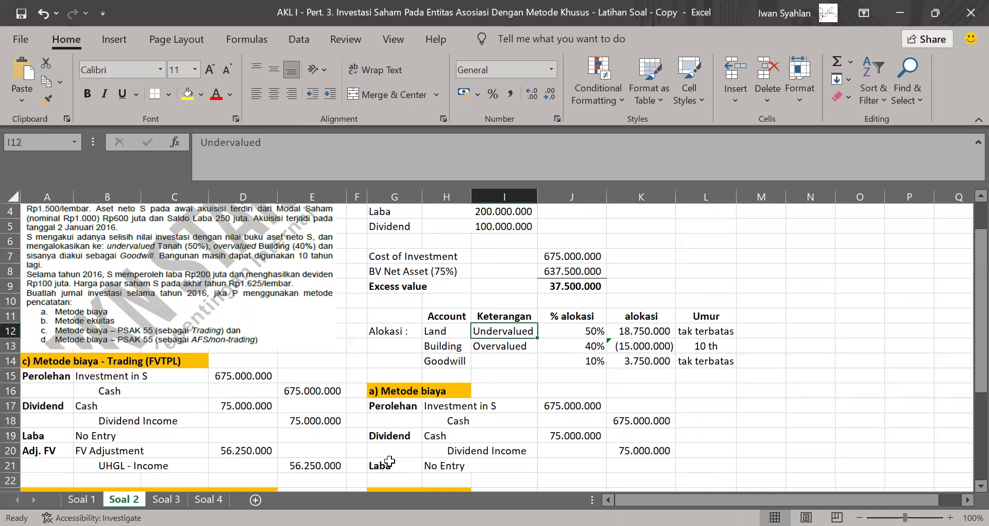
drag(390, 462, 455, 466)
click(454, 466)
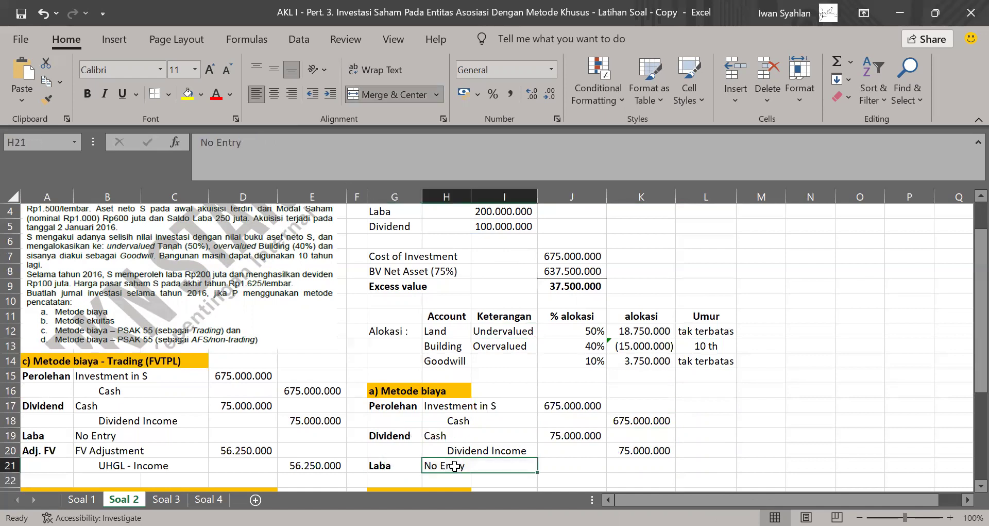
Review the b) Metode ekuitas journal entries in G24:K31, from Perolehan to Amortisasi.
scroll(454, 466, down, 1)
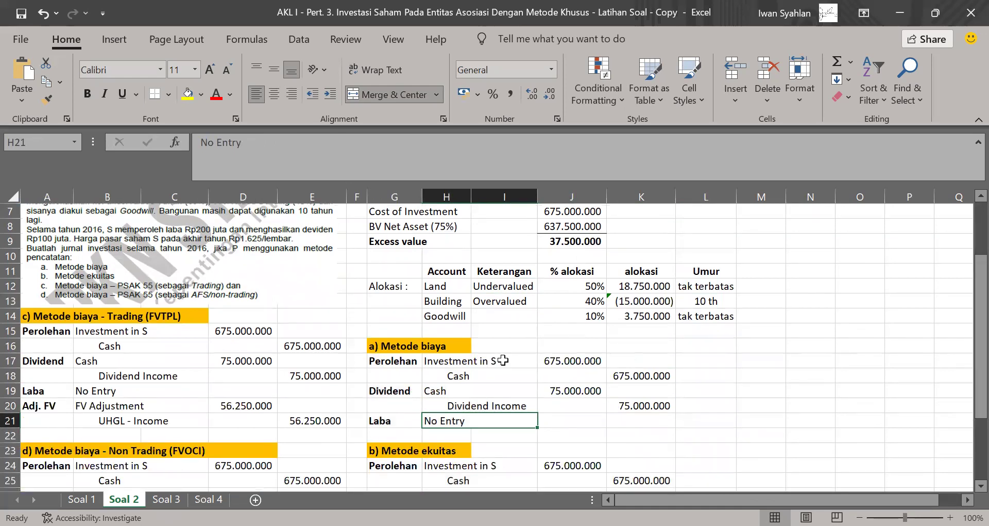
scroll(503, 360, down, 1)
scroll(503, 360, down, 2)
drag(411, 330, 615, 437)
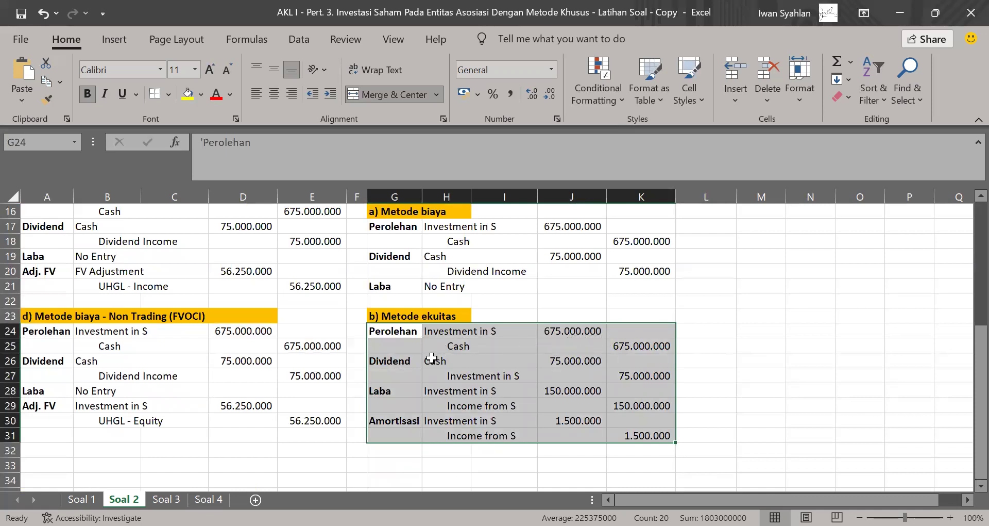
Examine the Metode ekuitas Dividend entry in rows 26 and 27, tracing the J26 formula to J19.
click(452, 362)
drag(453, 359, 629, 369)
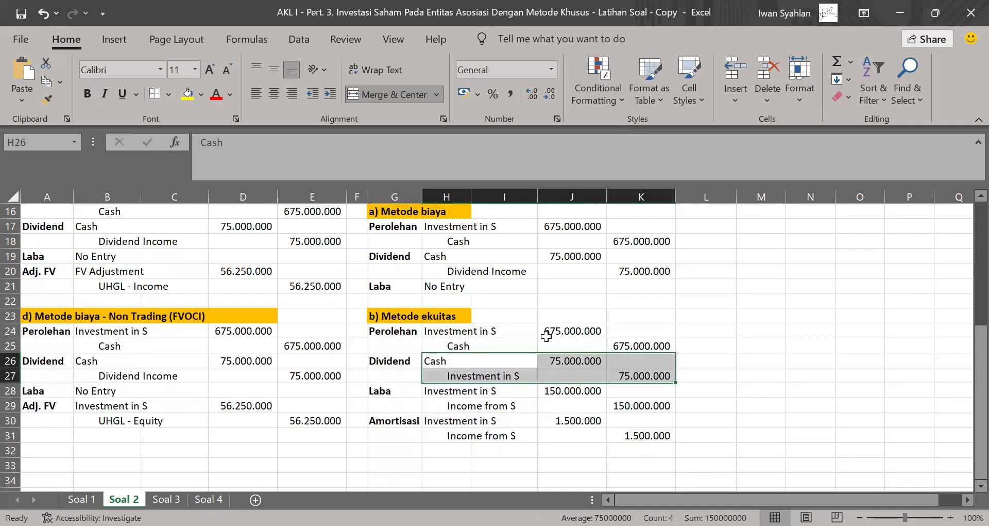
click(474, 372)
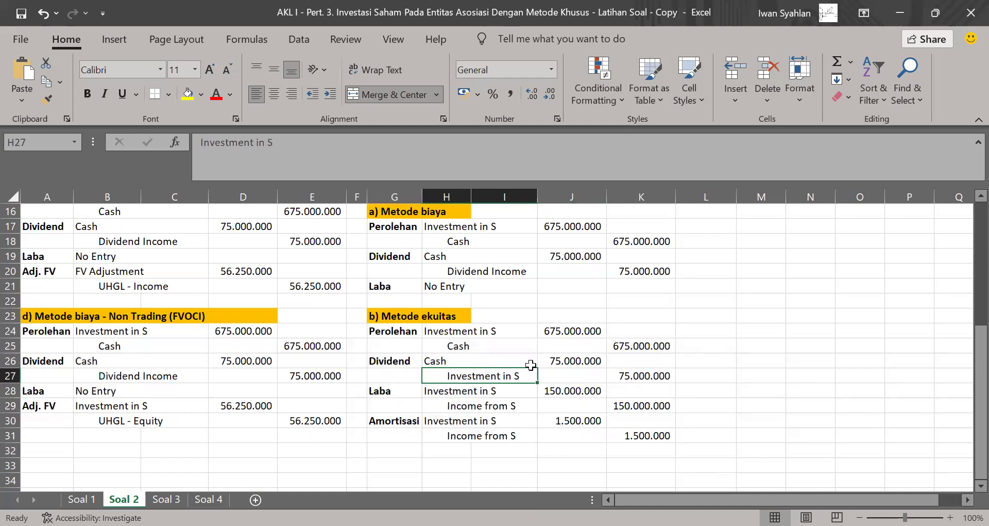
click(513, 361)
click(482, 375)
click(586, 359)
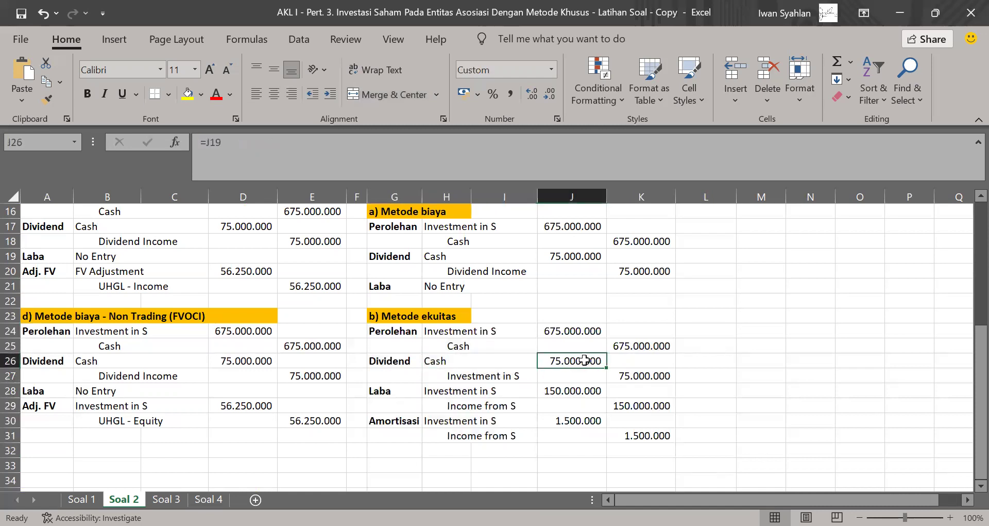
click(475, 161)
click(591, 297)
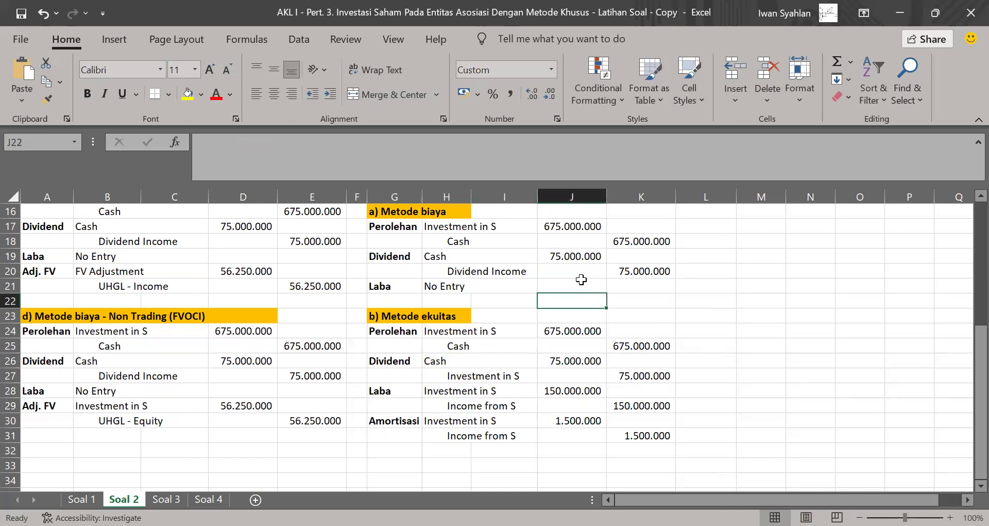
click(570, 255)
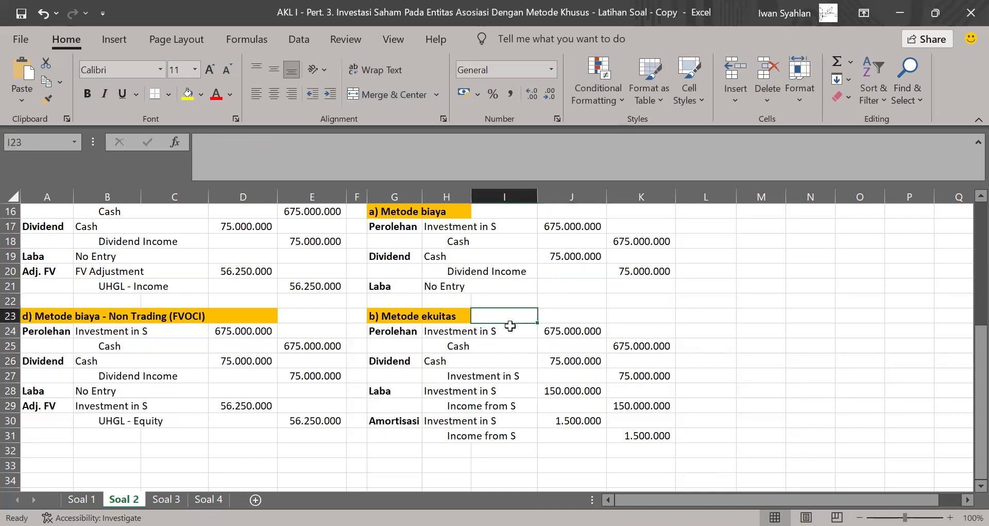
Examine the Metode ekuitas Laba entry in rows 28 and 29, comparing the J28 formula with the Laba data in H4.
drag(406, 390, 637, 406)
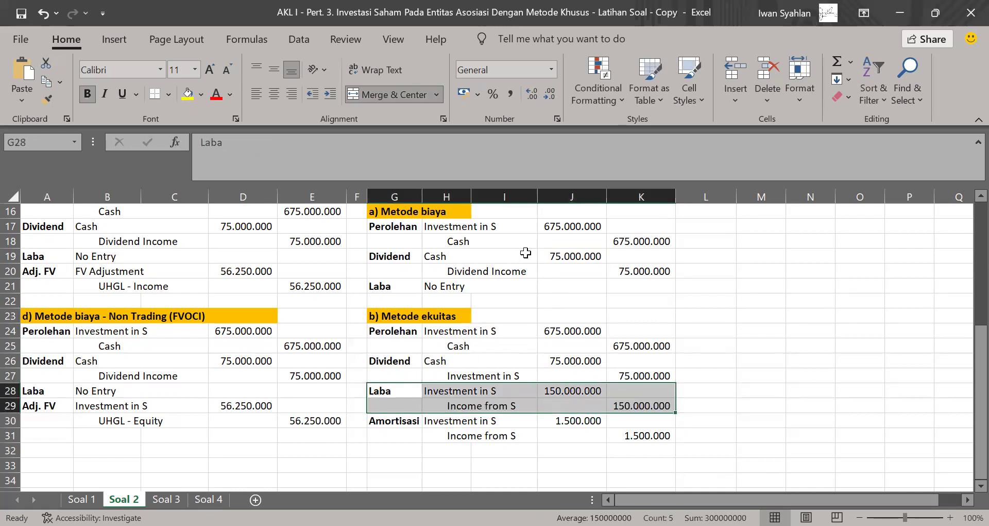
scroll(526, 254, up, 5)
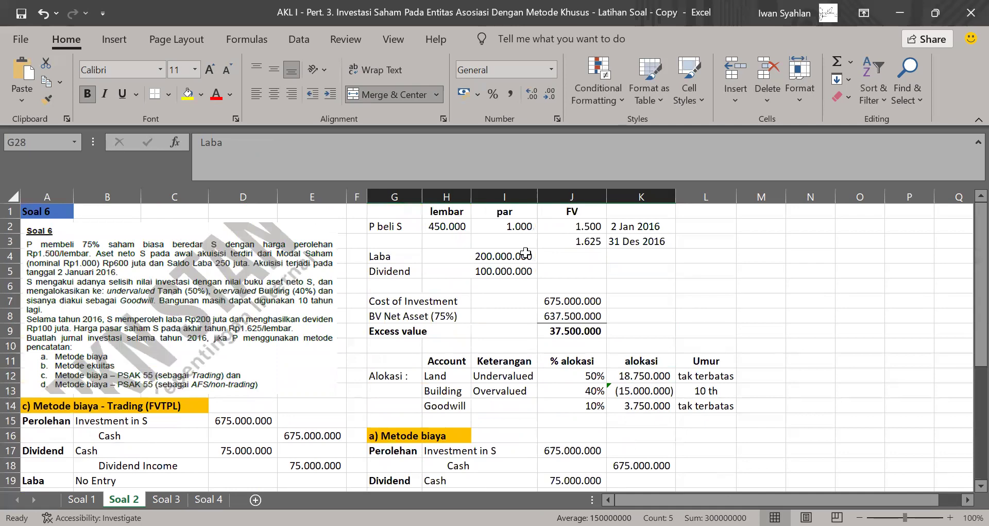
scroll(497, 254, down, 4)
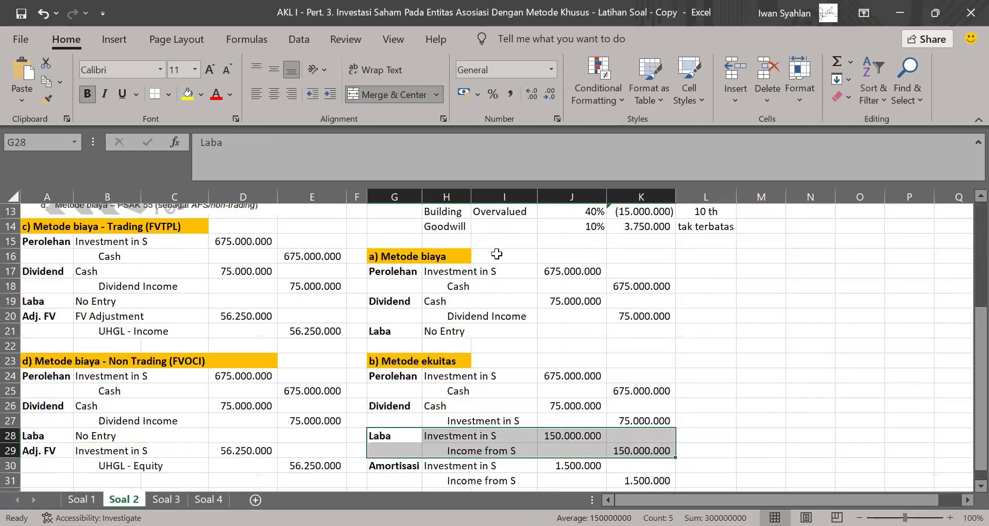
scroll(497, 254, down, 1)
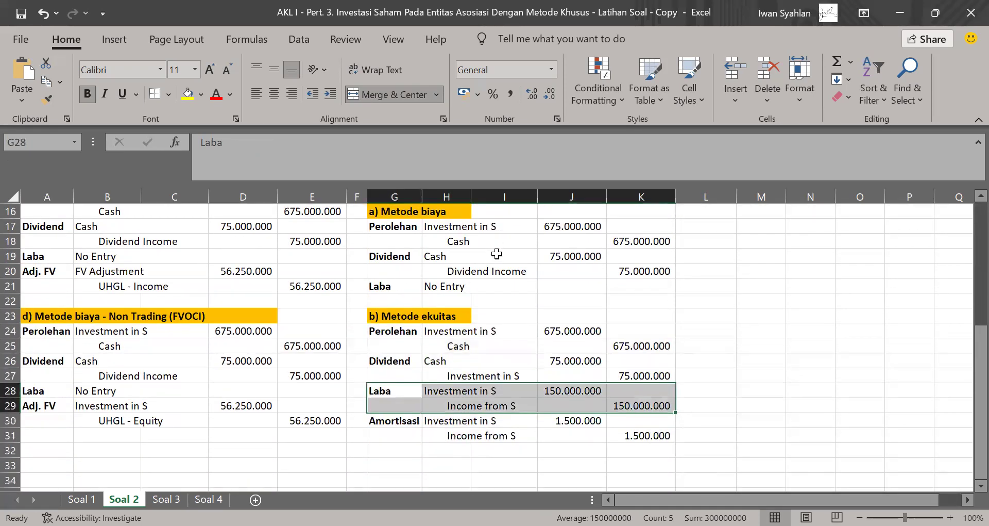
click(571, 387)
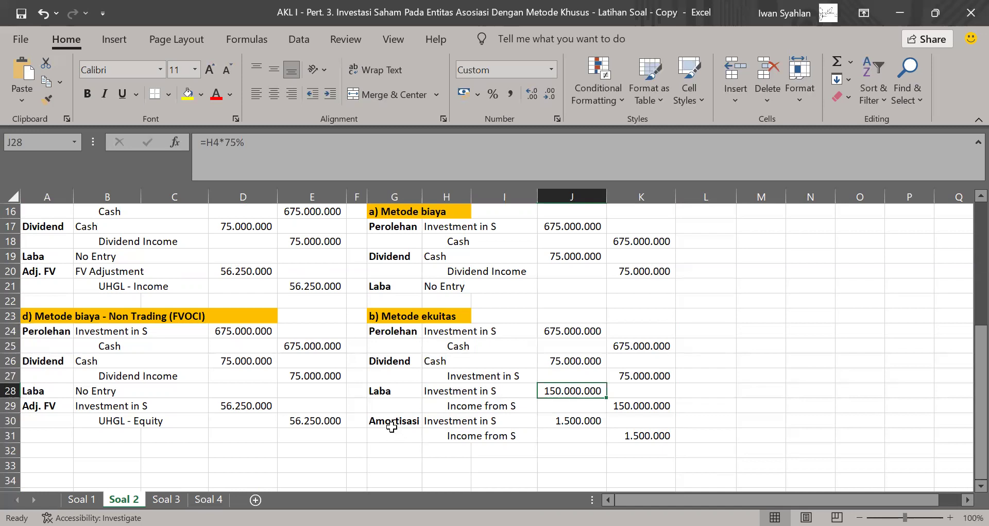
Examine the Metode ekuitas Amortisasi entry in rows 30 and 31, comparing it with the Building row of the Alokasi table.
click(387, 424)
drag(387, 423, 652, 438)
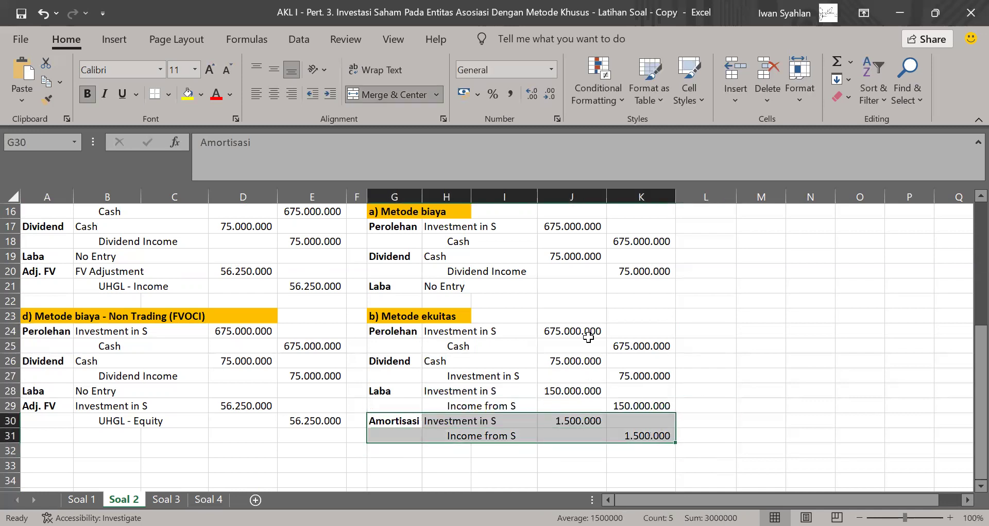
scroll(542, 355, up, 3)
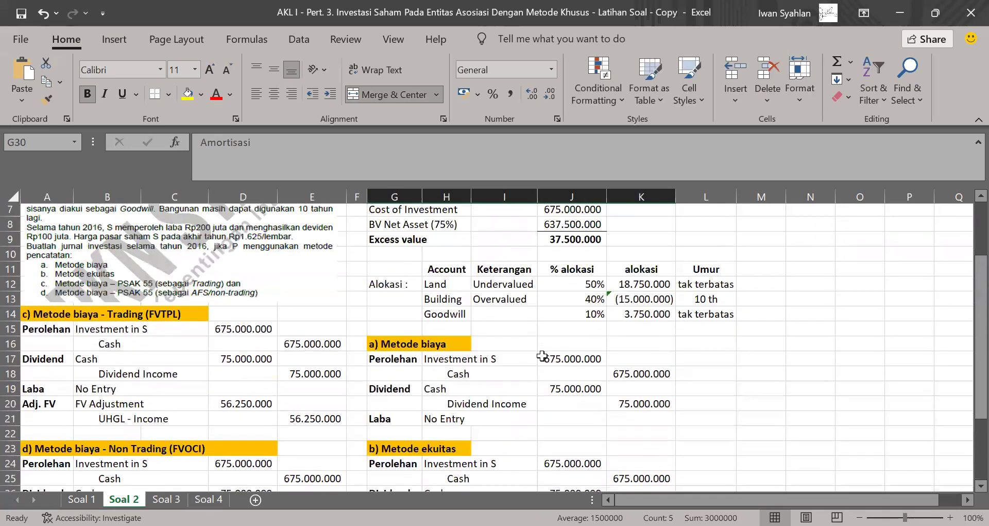
drag(454, 287, 720, 320)
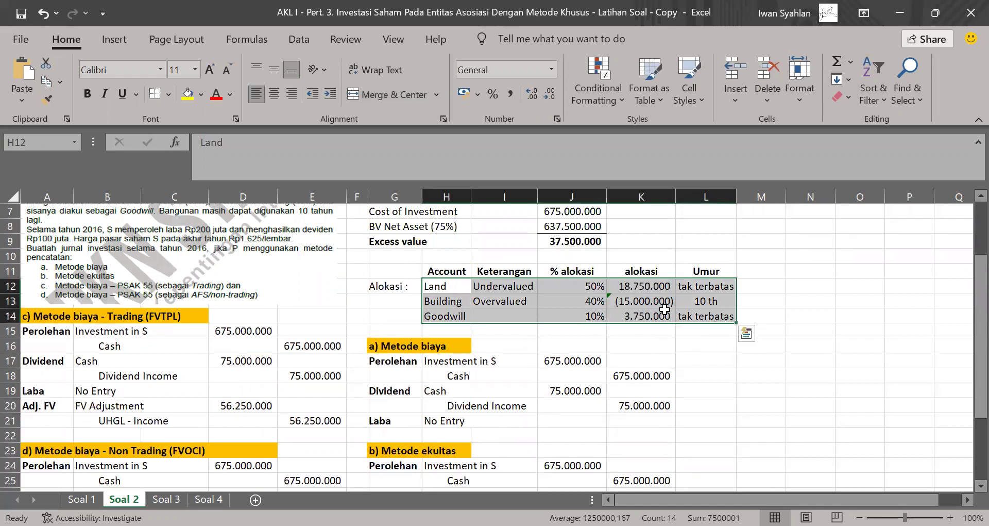
drag(462, 303, 702, 302)
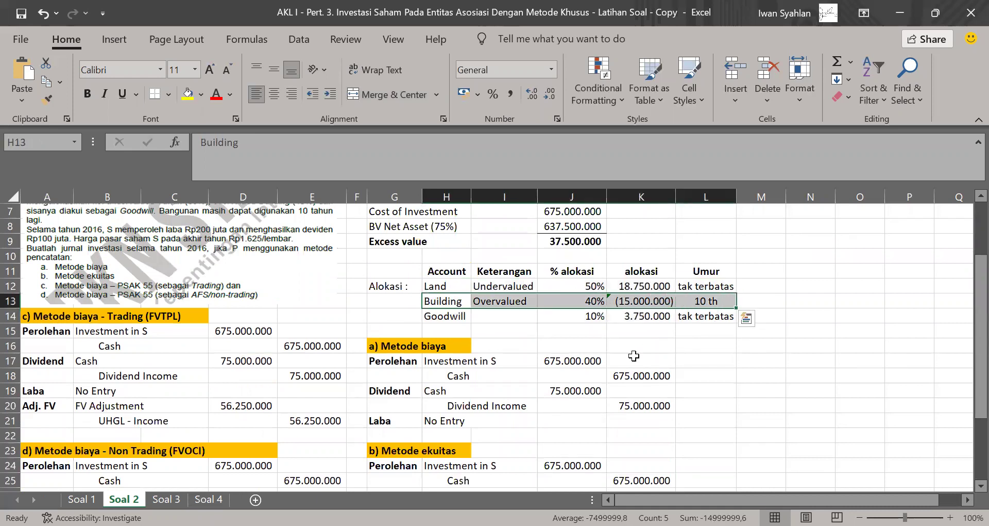
scroll(634, 356, down, 5)
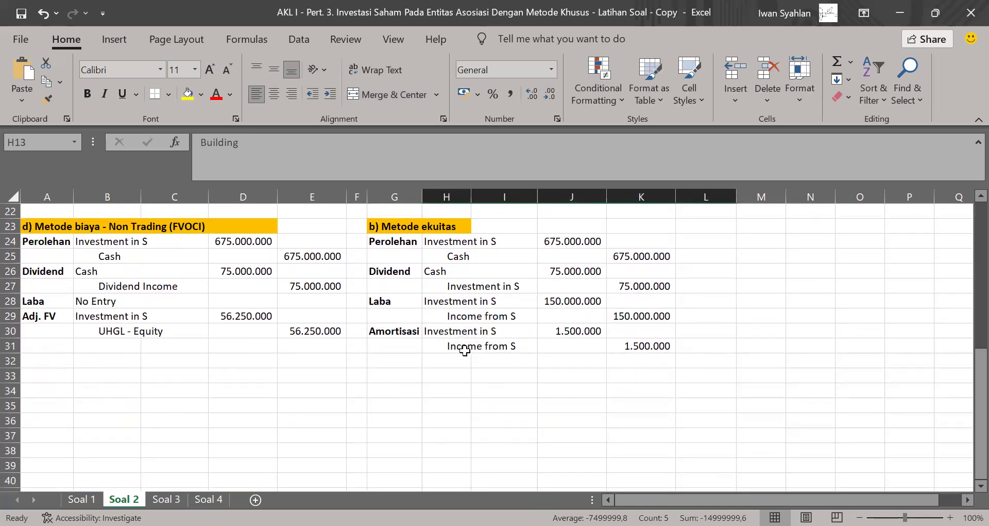
Inspect the Amortisasi formula in J30, tracing it to the Building allocation in K13.
click(564, 331)
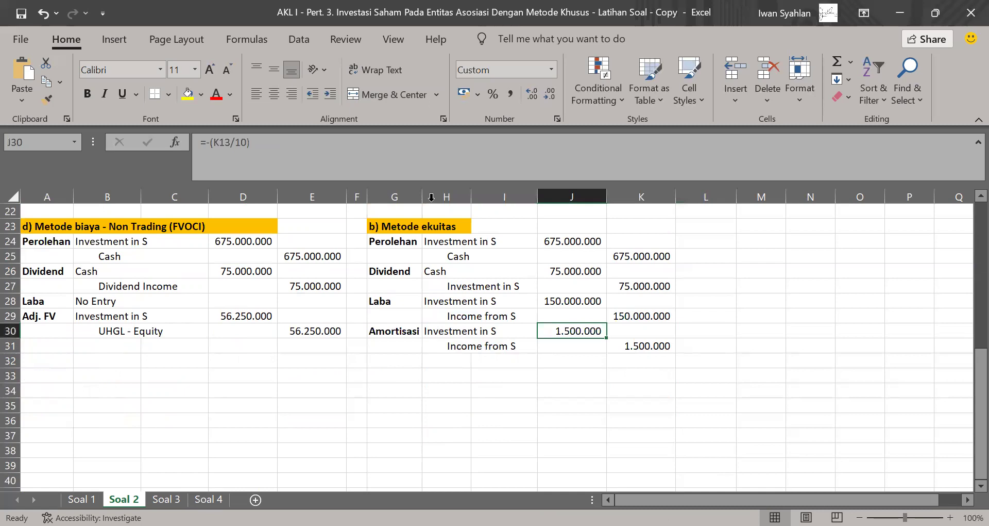
click(417, 149)
scroll(611, 240, up, 5)
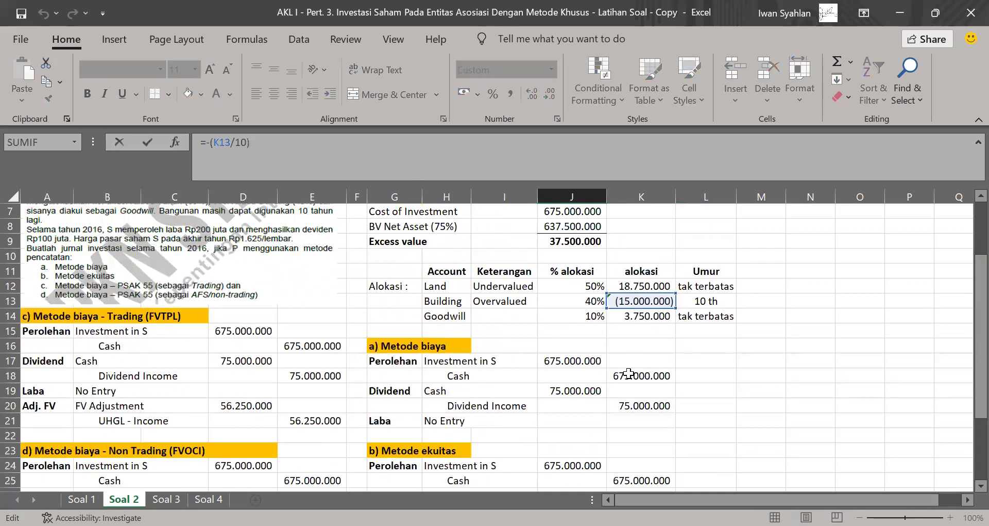
scroll(630, 351, down, 4)
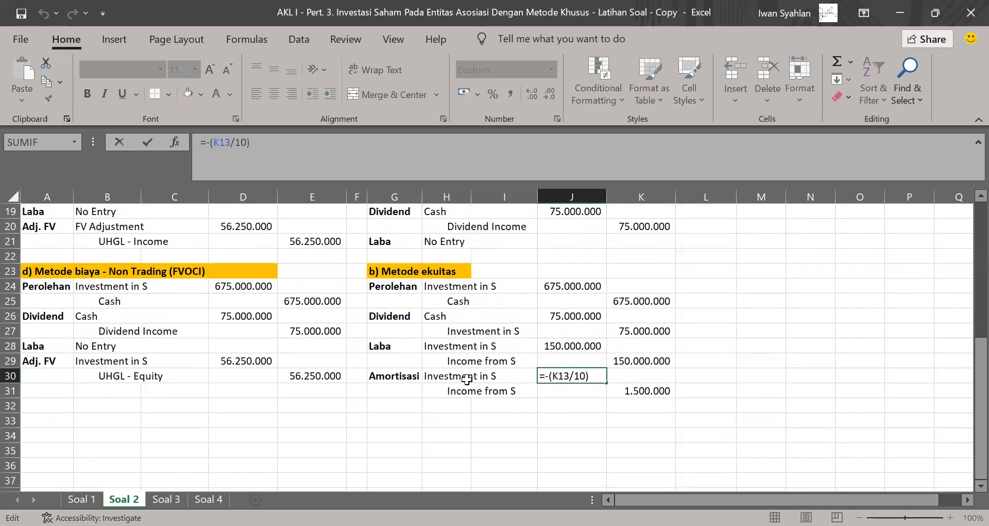
scroll(560, 385, up, 6)
click(560, 387)
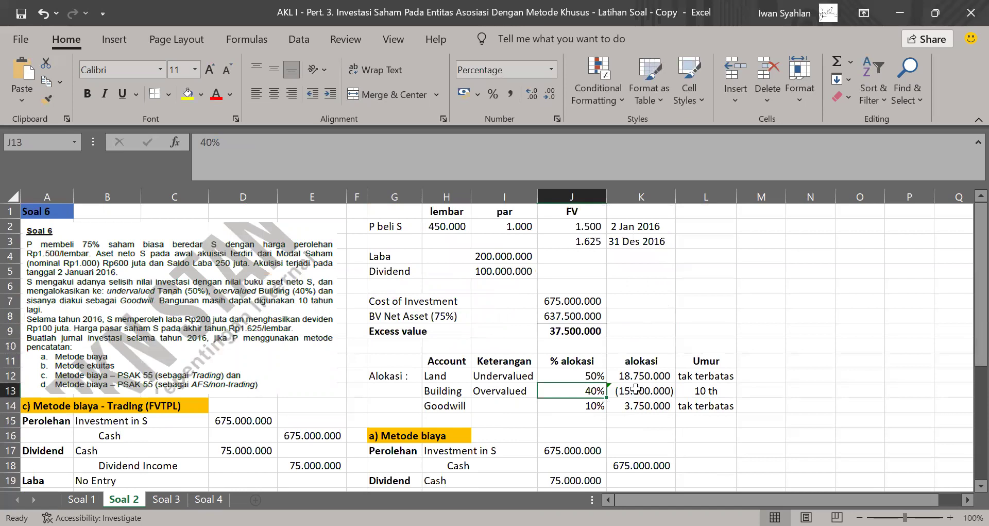
scroll(638, 392, down, 4)
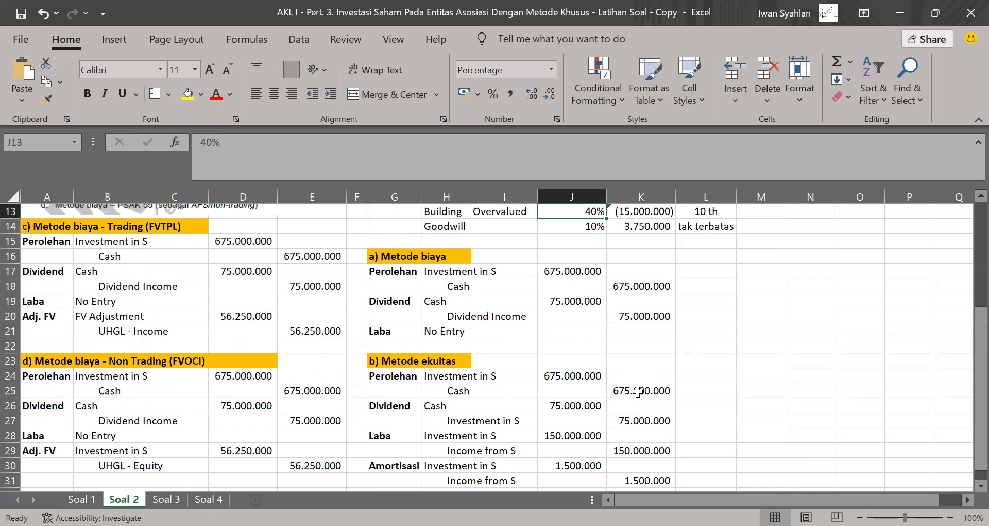
click(569, 463)
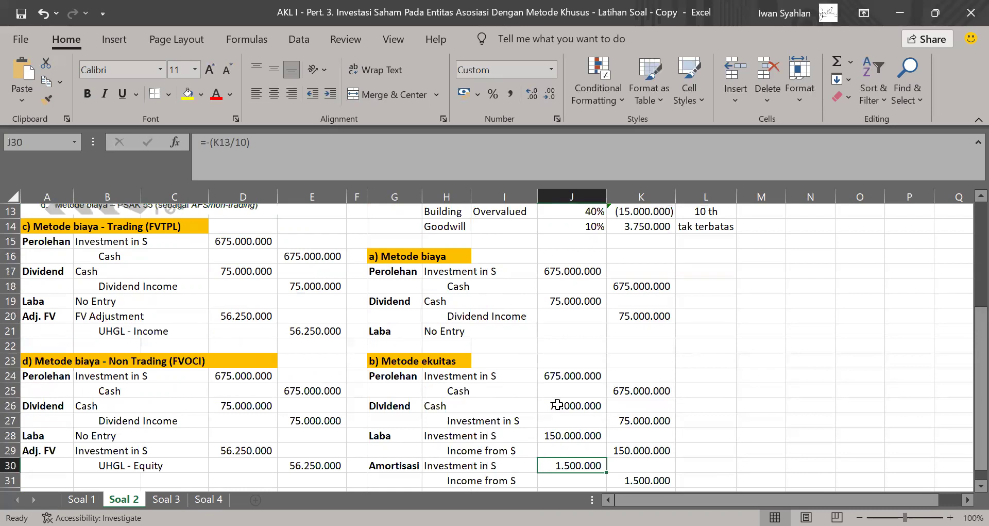
Review the Perolehan, Dividend and Laba entries of c) Metode biaya - Trading (FVTPL), comparing the Dividend entry with a) Metode biaya.
scroll(557, 404, up, 3)
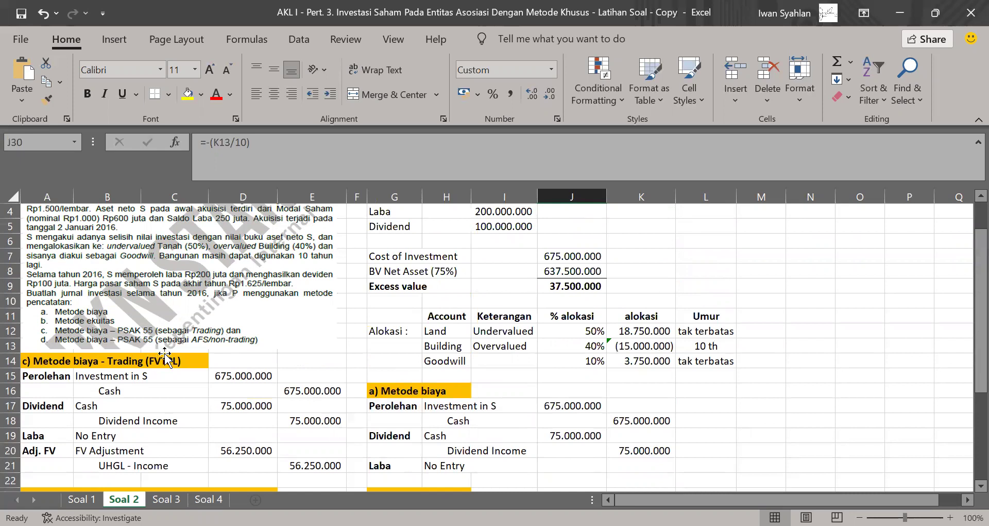
drag(56, 378, 298, 393)
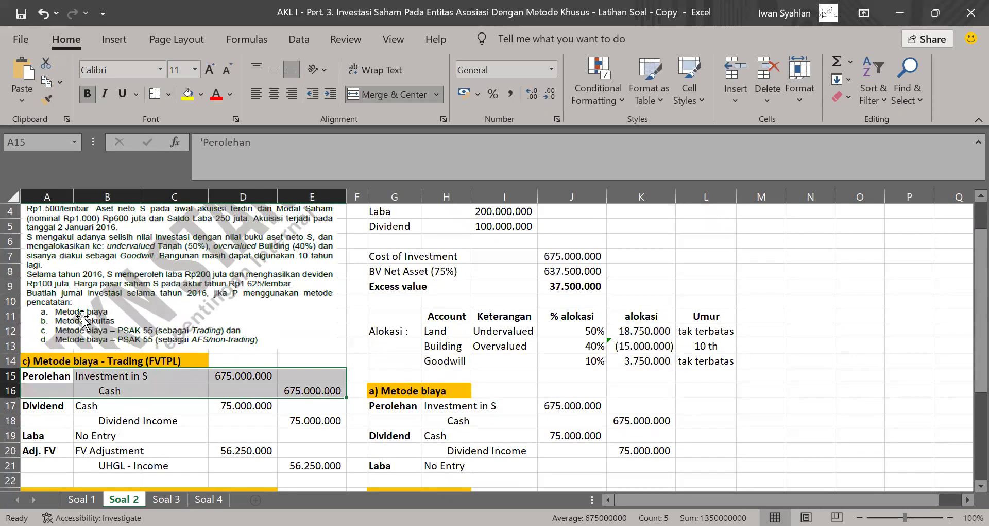
drag(54, 405, 330, 422)
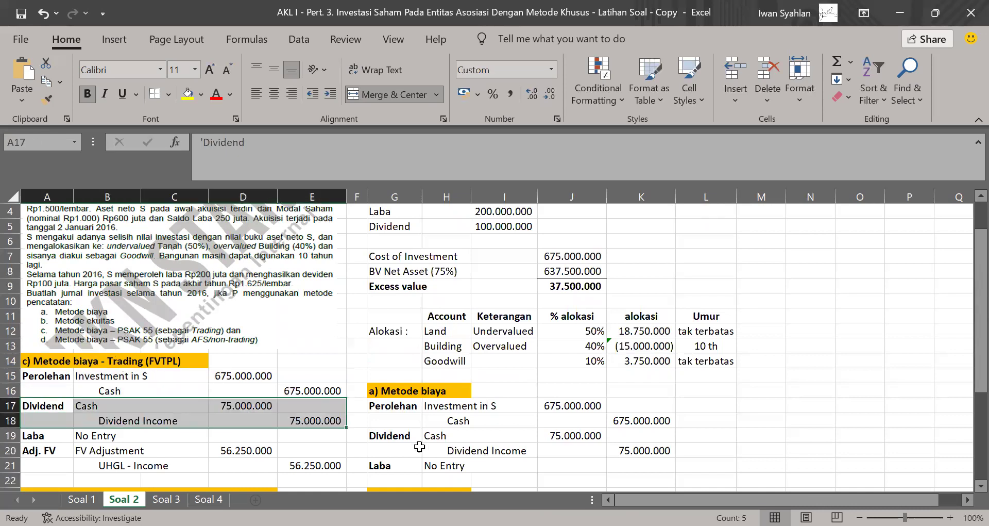
drag(392, 434, 643, 451)
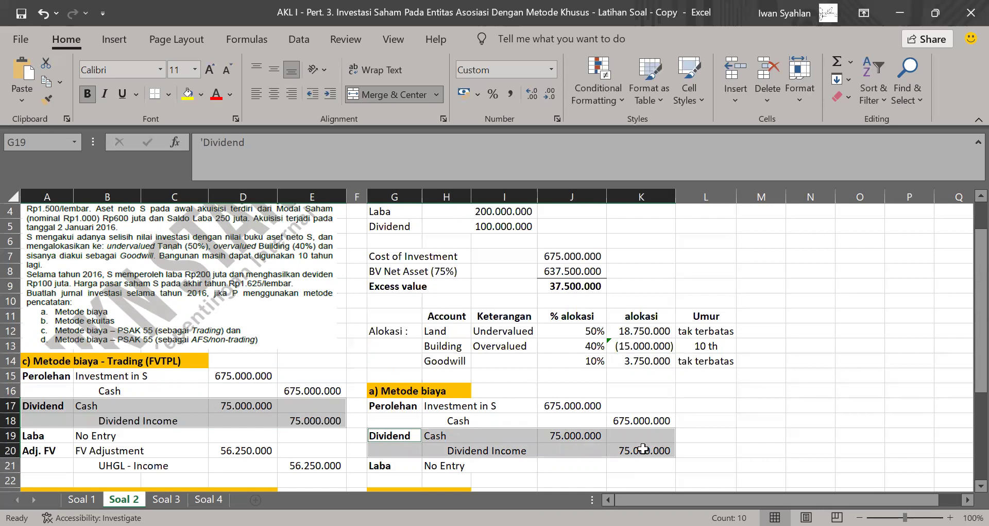
drag(46, 435, 305, 435)
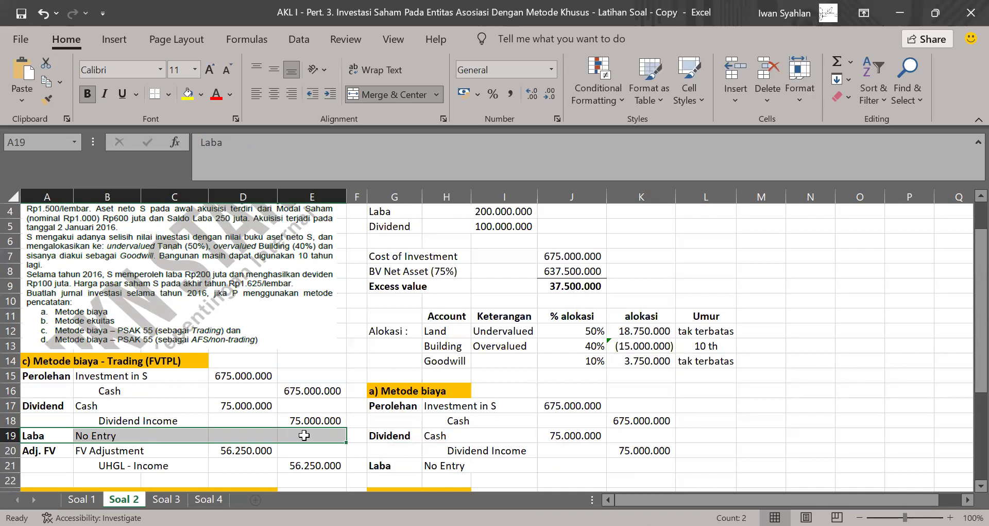
Examine the Trading Adj. FV entry in rows 20 and 21, tracing the D20 formula to J3, J2 and H2.
scroll(304, 435, up, 1)
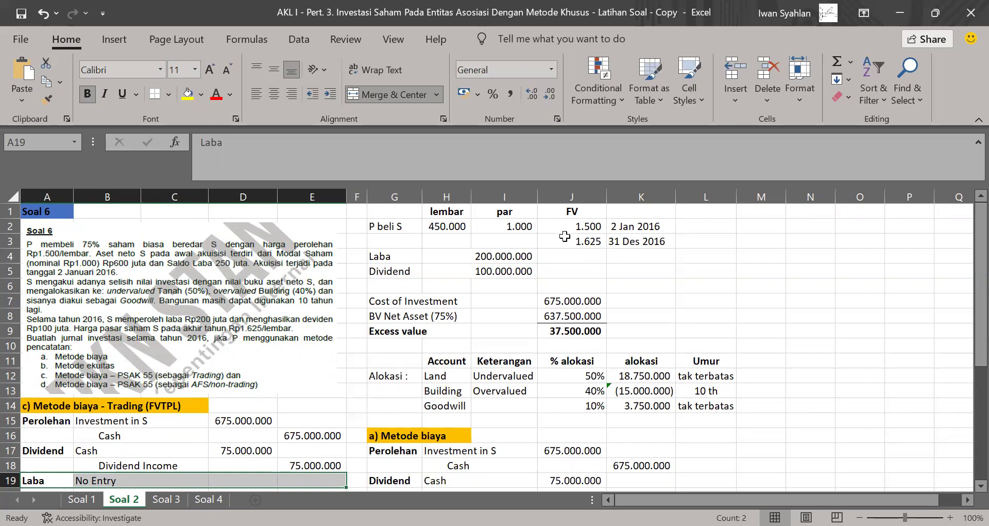
scroll(436, 336, down, 2)
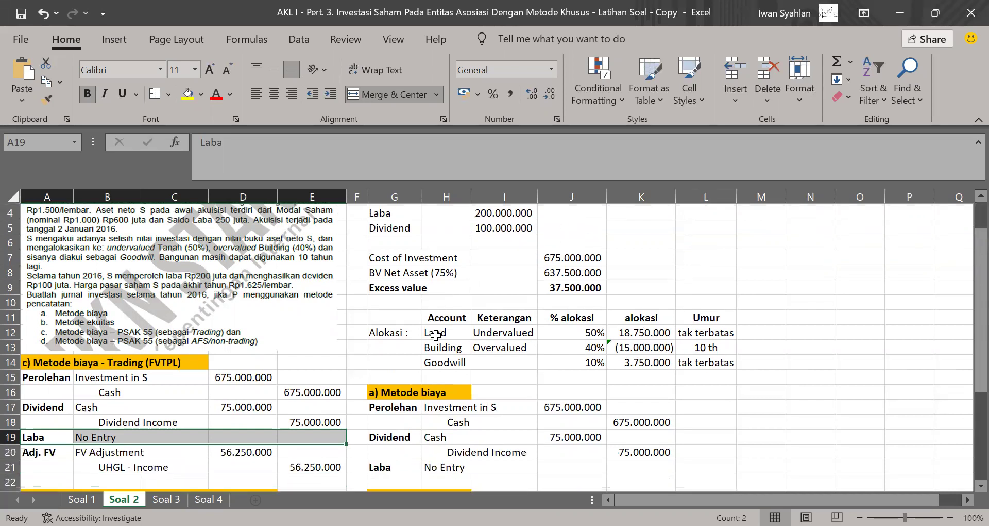
click(51, 406)
drag(52, 406, 322, 419)
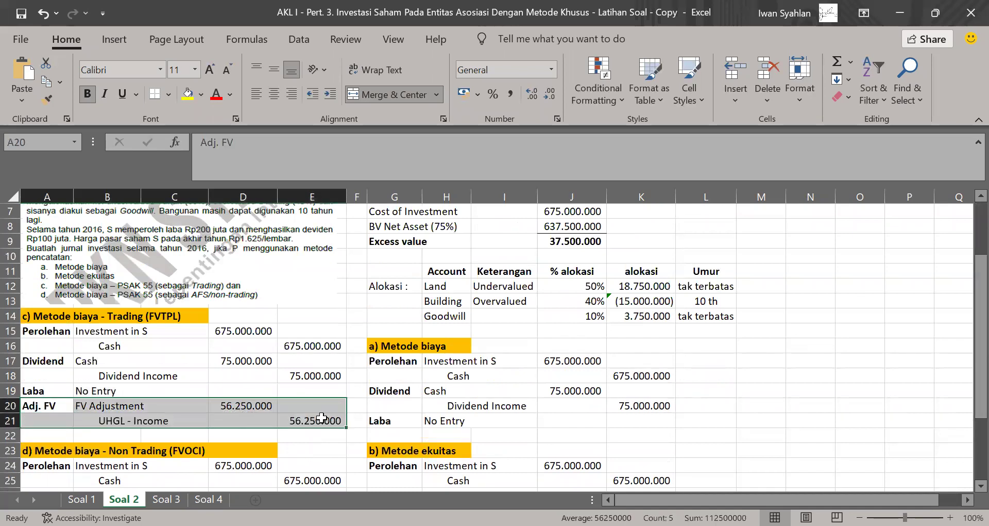
click(132, 408)
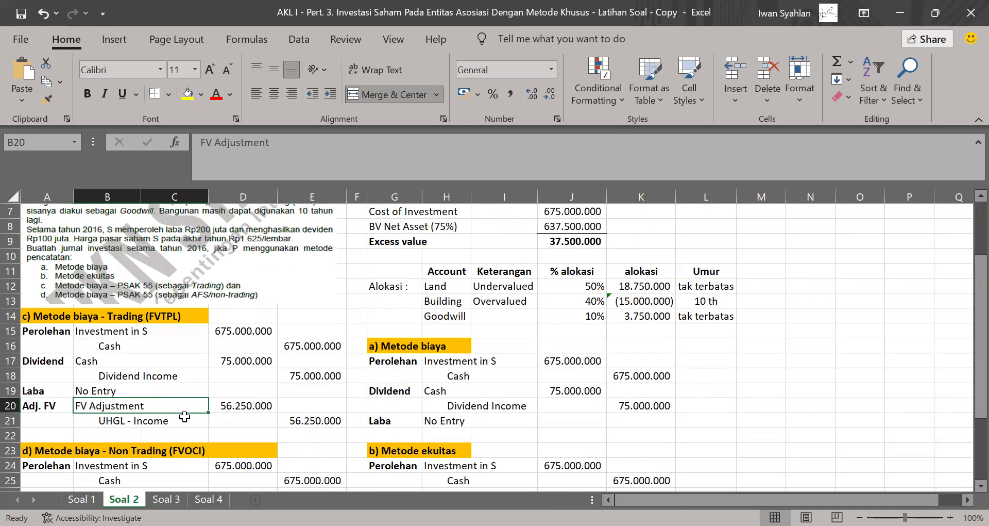
click(249, 405)
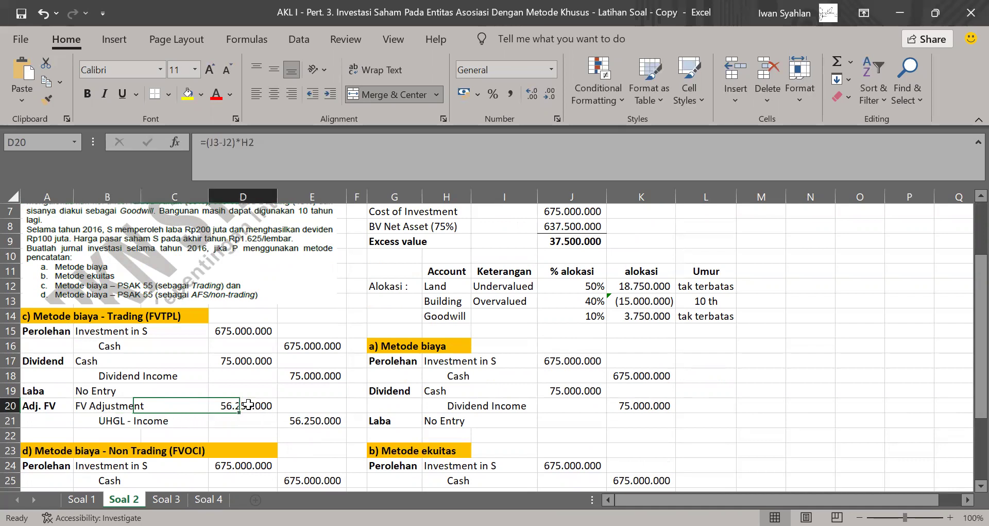
key(F2)
scroll(649, 248, up, 2)
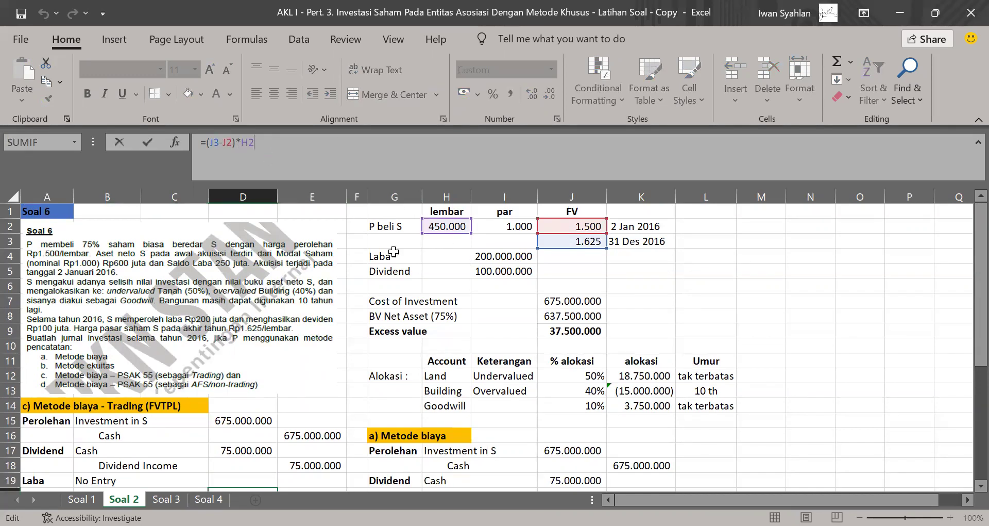
scroll(425, 240, down, 1)
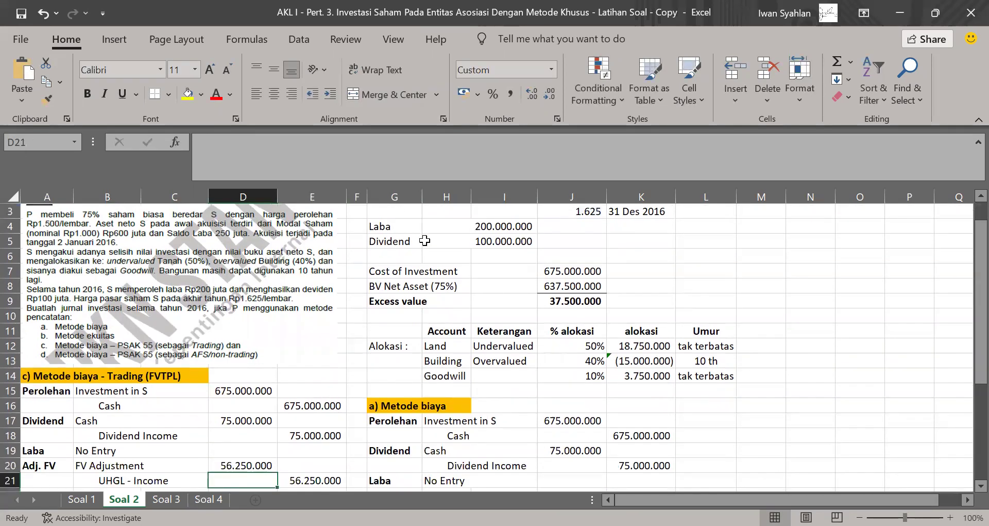
Check the UHGL - Income line in row 21 against the FV Adjustment account in B20.
click(232, 407)
scroll(232, 410, down, 1)
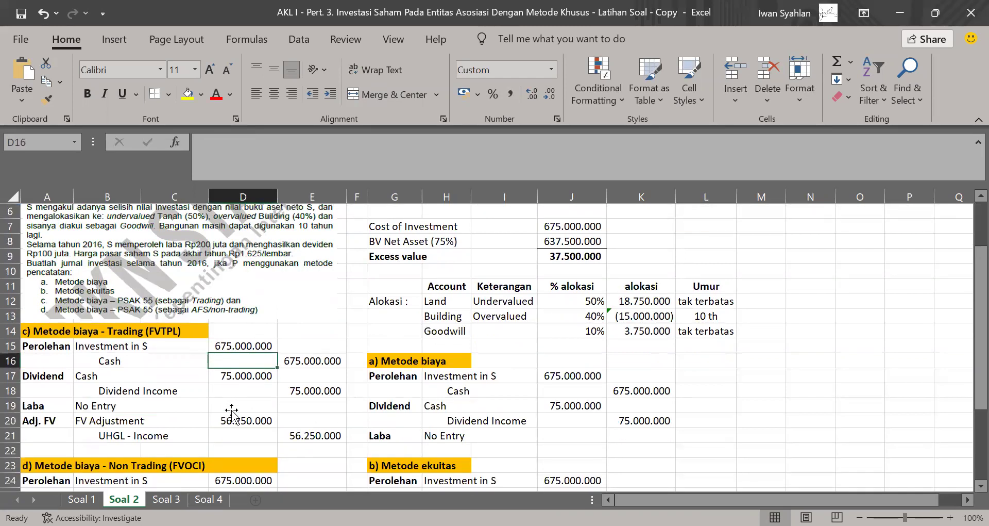
click(102, 435)
drag(102, 434, 313, 436)
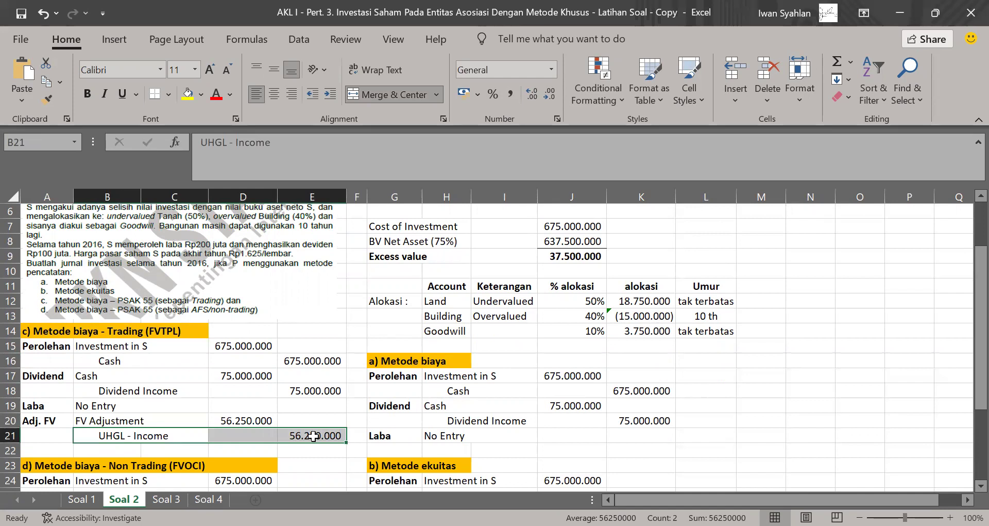
click(175, 418)
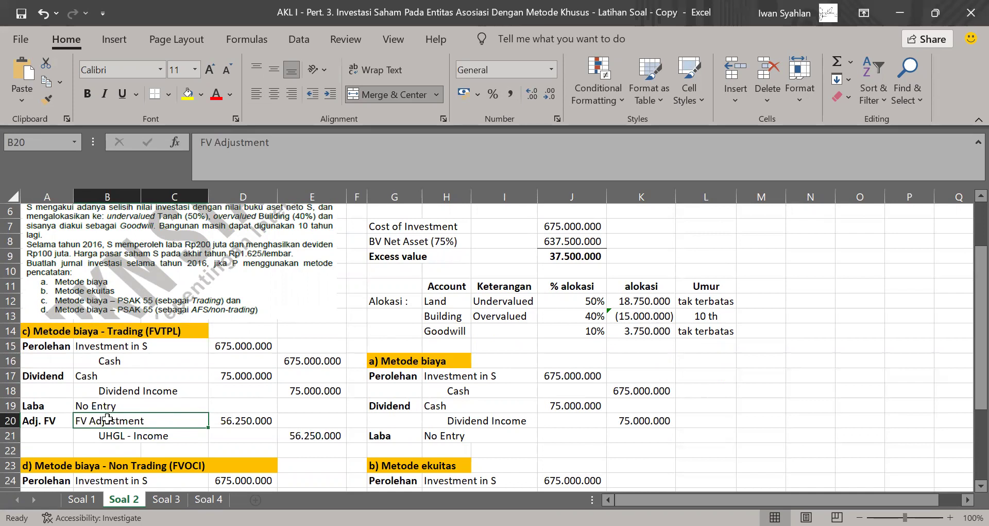
Compare the journal entries of c) Trading (FVTPL) with those of d) Non Trading (FVOCI).
scroll(186, 421, down, 1)
scroll(186, 421, down, 3)
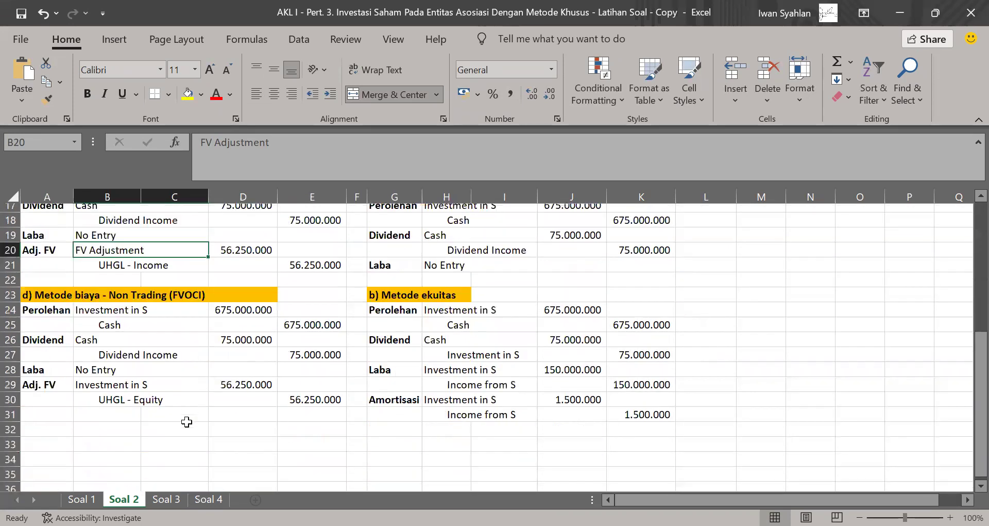
scroll(186, 422, up, 4)
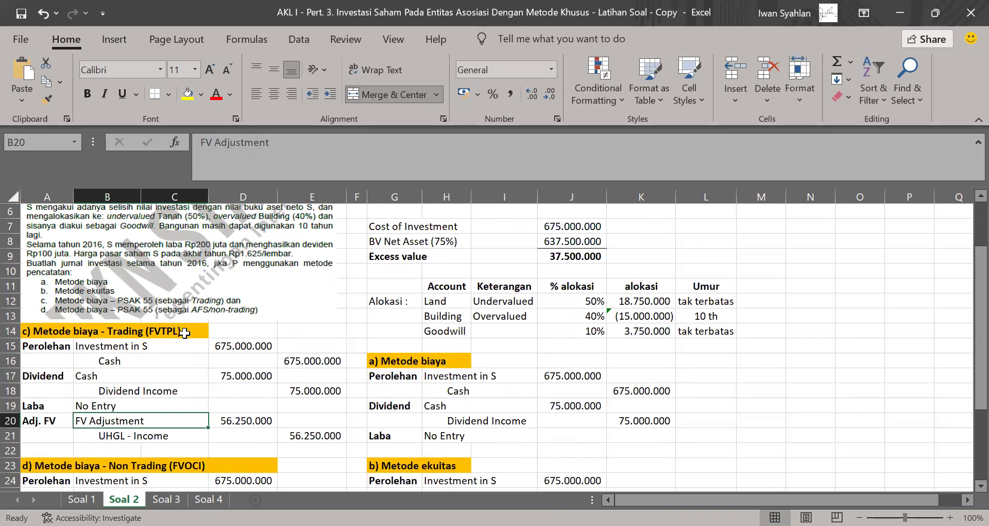
scroll(208, 345, down, 1)
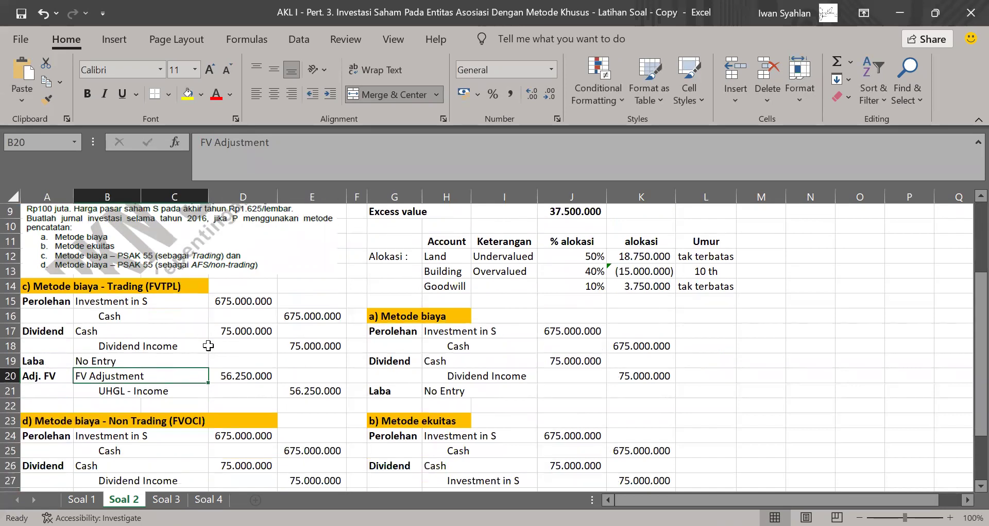
scroll(208, 345, down, 3)
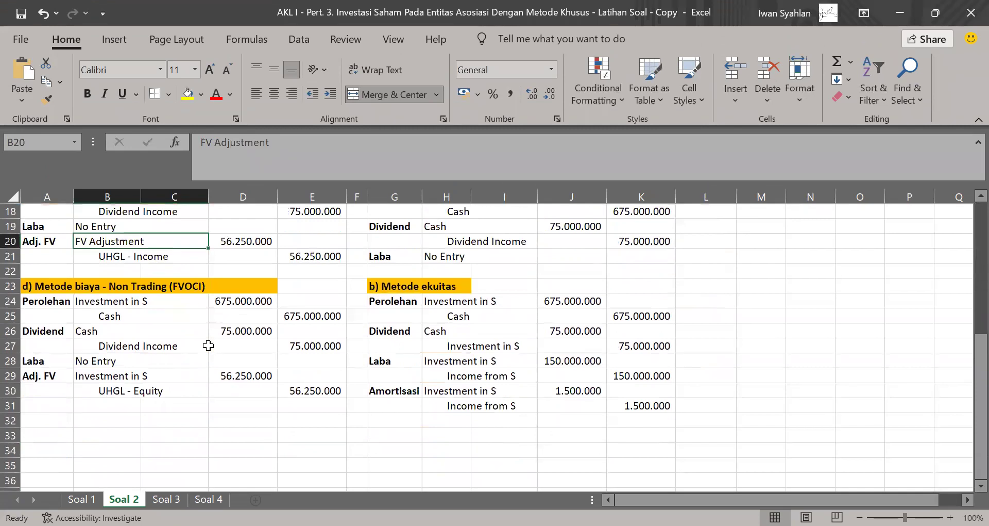
scroll(208, 346, up, 4)
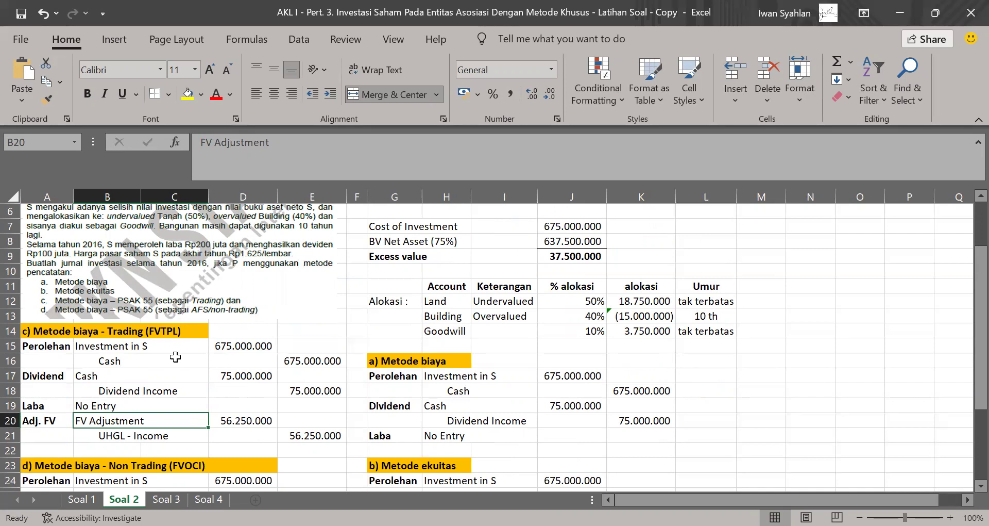
scroll(175, 357, down, 4)
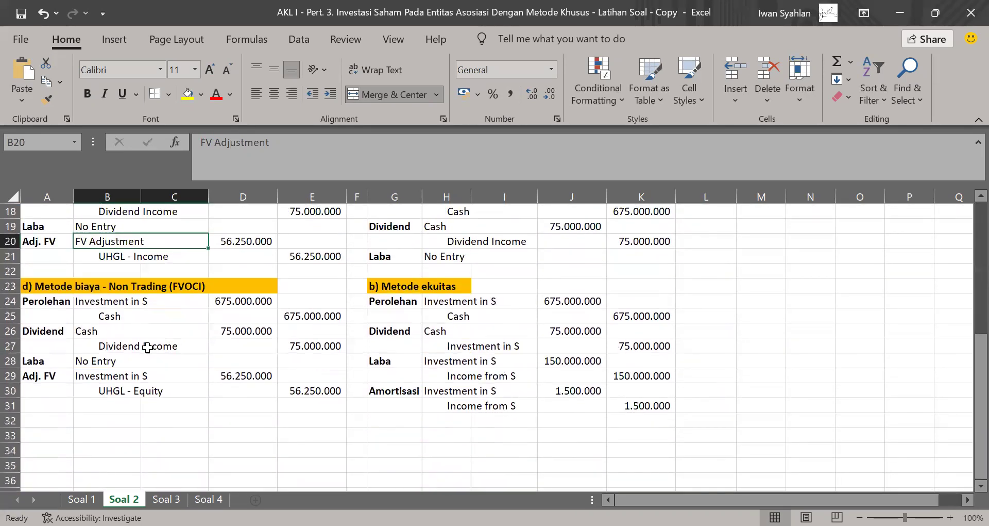
Review the d) Non Trading (FVOCI) entries in A24:E30, from Perolehan and Dividend to Laba and Adj. FV.
drag(54, 304, 313, 345)
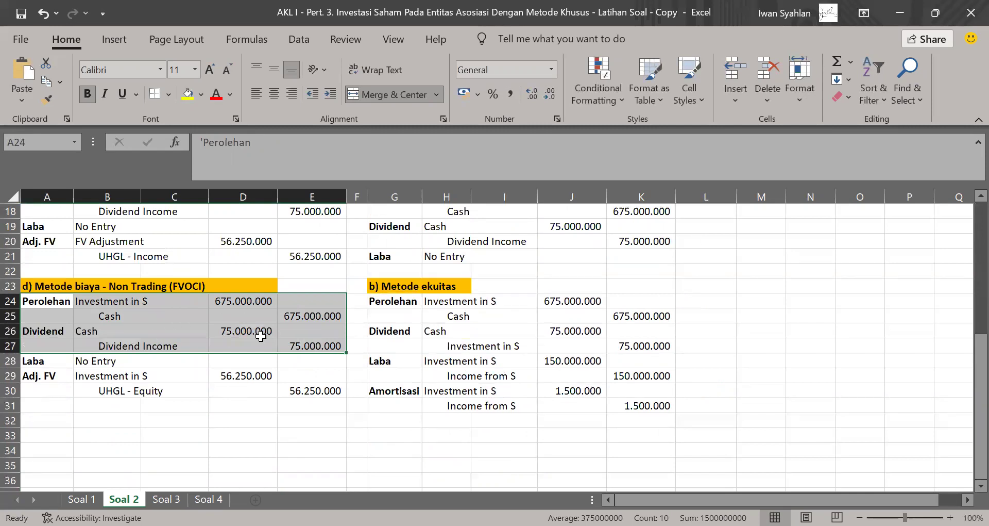
drag(44, 361, 311, 356)
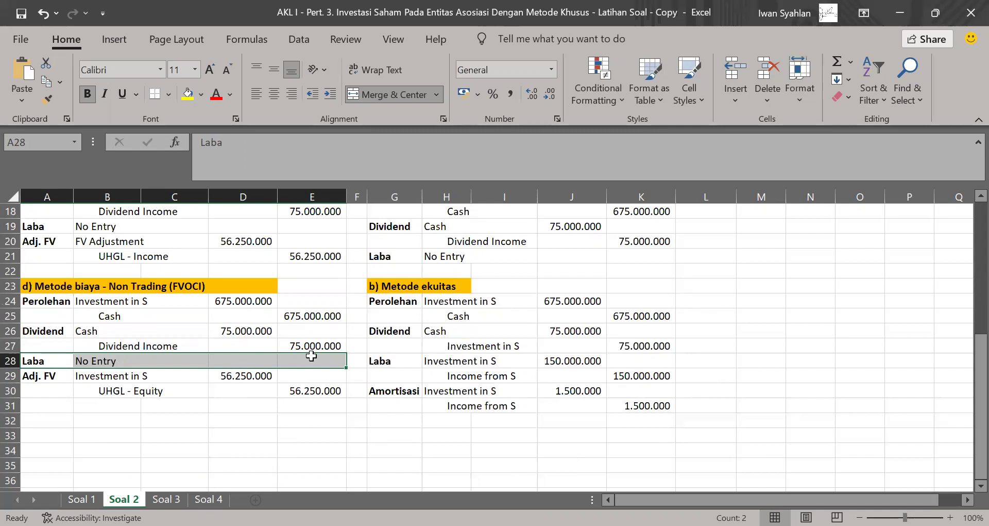
click(48, 375)
drag(47, 375, 295, 390)
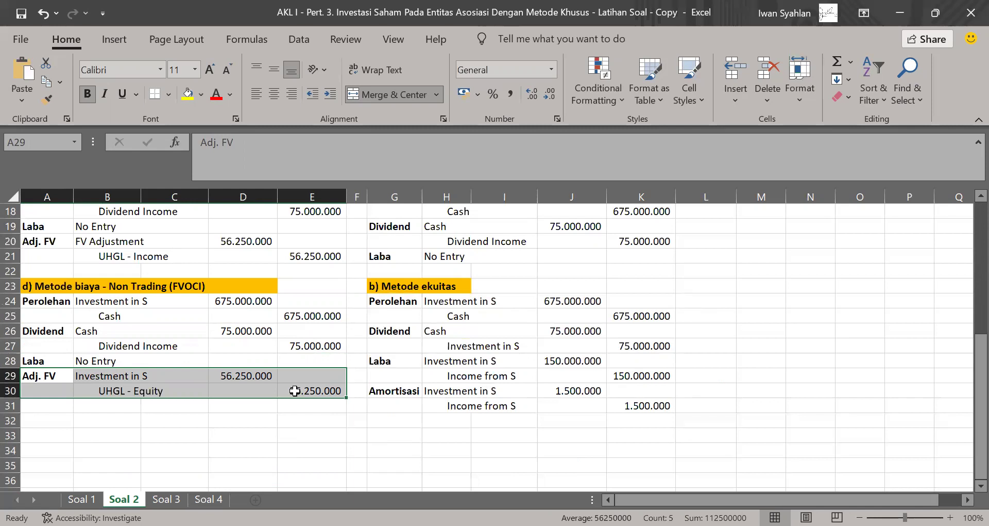
Trace the Non Trading fair value adjustment formula in D29 to its source cells J3, J2 and H2.
click(253, 376)
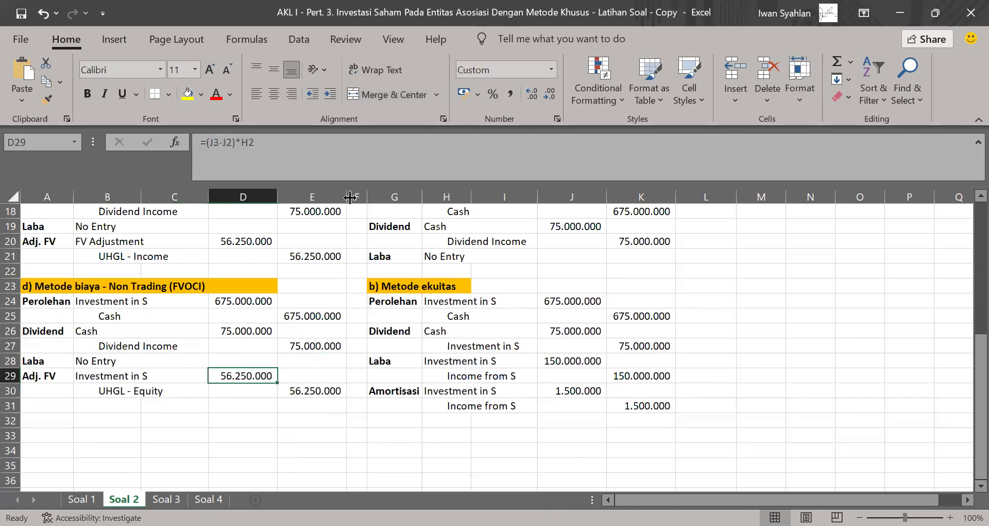
scroll(350, 197, up, 6)
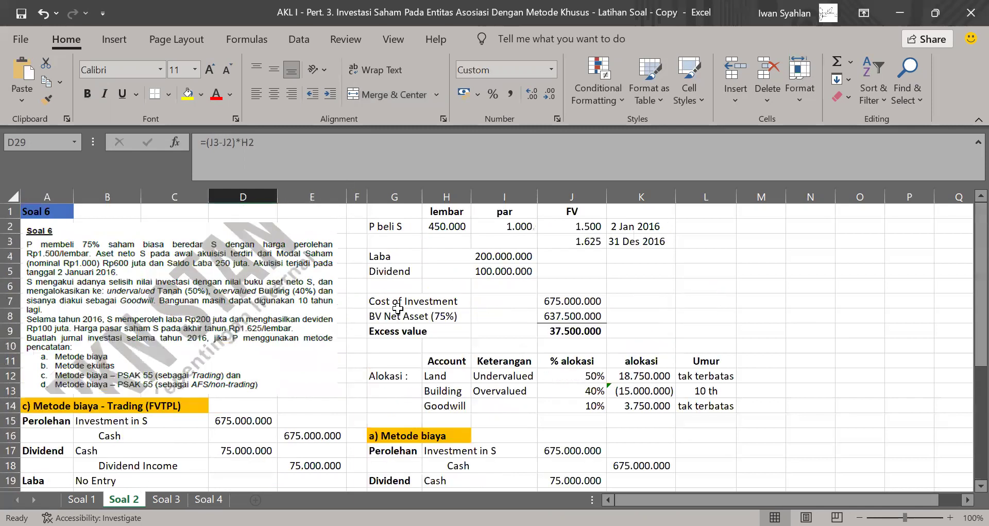
click(303, 153)
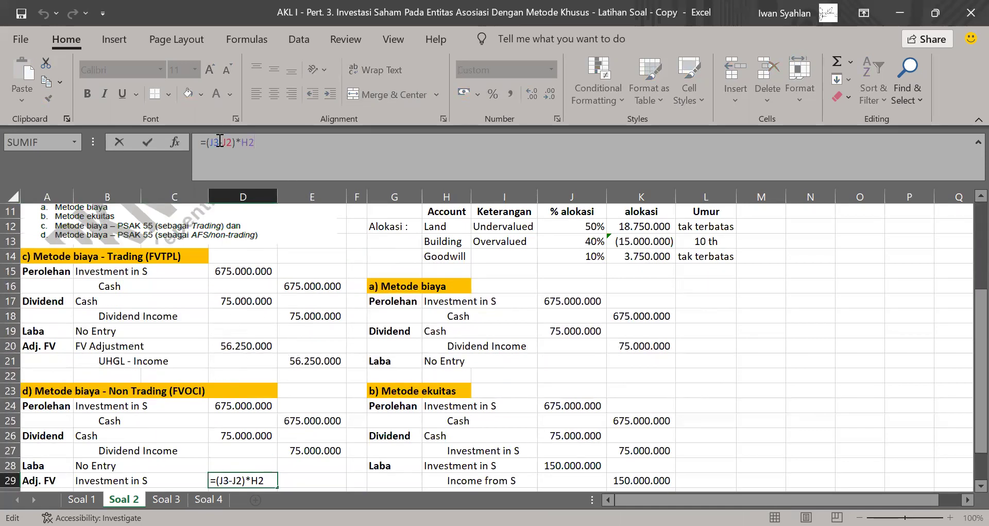
scroll(496, 252, up, 3)
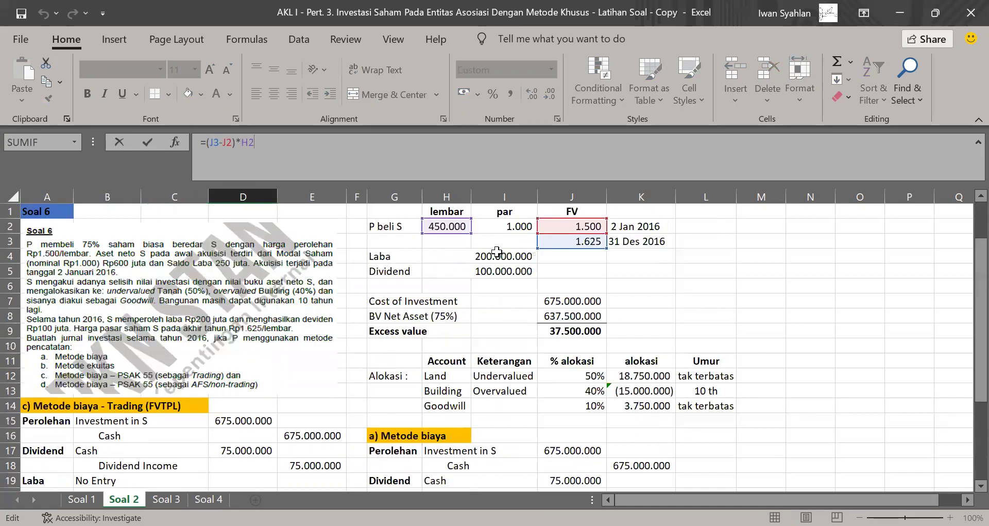
key(Return)
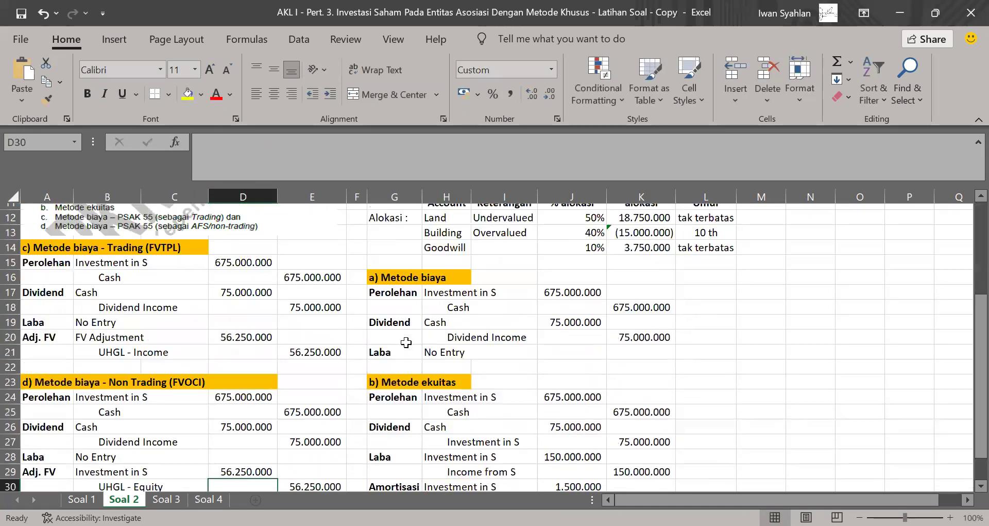
scroll(407, 343, down, 1)
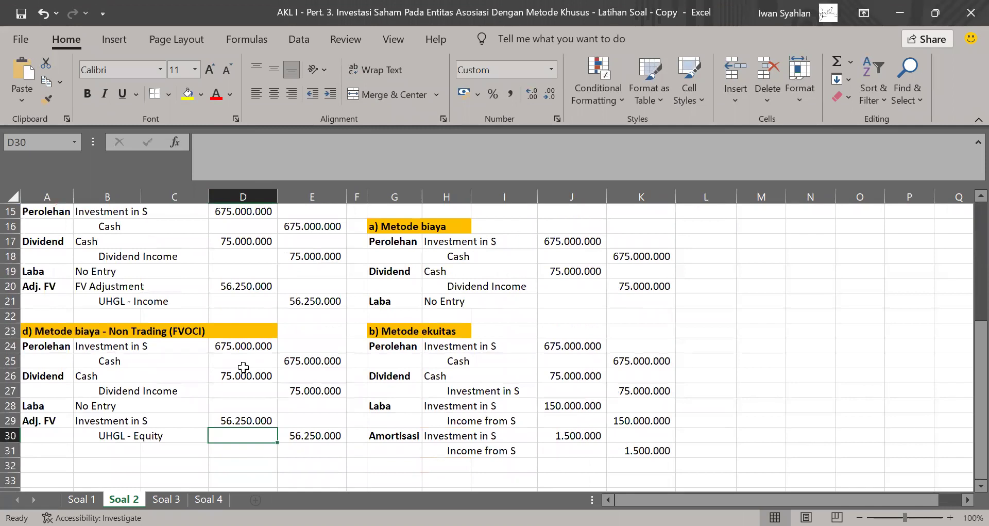
Compare the Trading Adj. FV accounts in B20 and B21 with the Non Trading ones in B29 and B30.
scroll(243, 367, up, 2)
scroll(243, 367, down, 1)
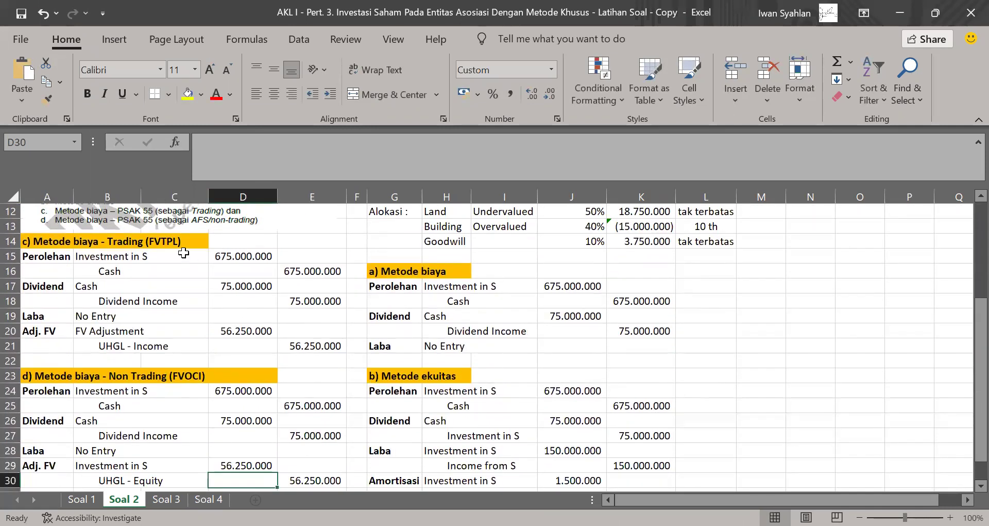
click(88, 331)
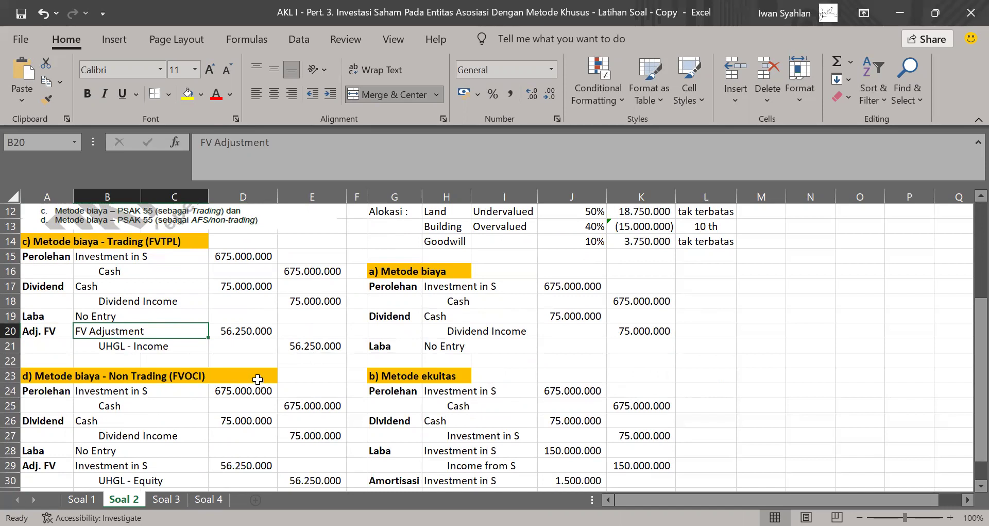
key(Down)
key(Down)
key(Down)
key(Down)
key(Down)
key(Down)
key(Down)
key(Down)
key(Down)
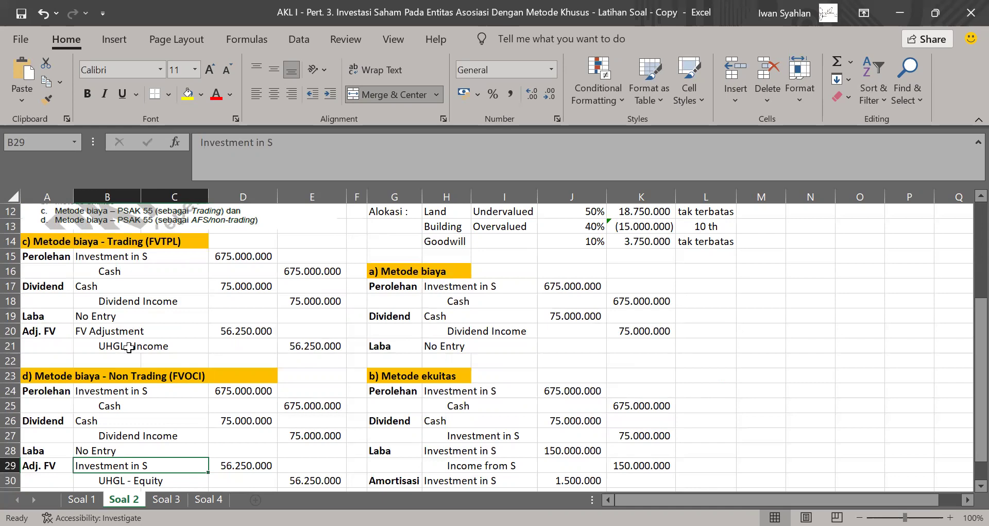
click(104, 477)
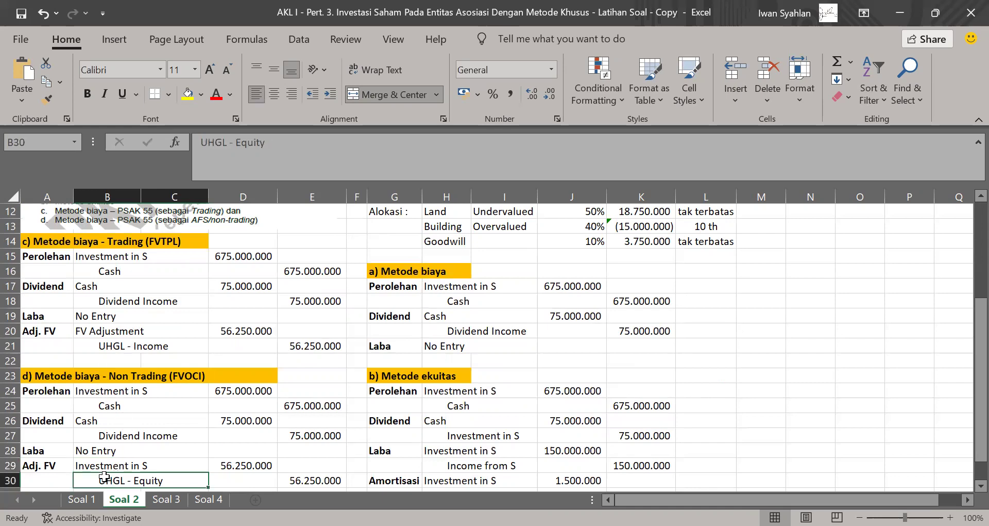
click(257, 401)
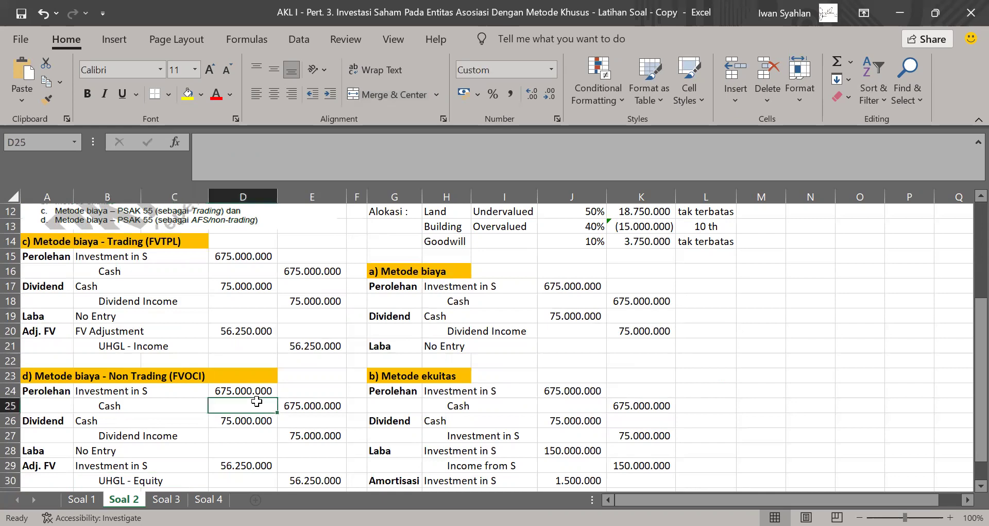
scroll(256, 401, down, 2)
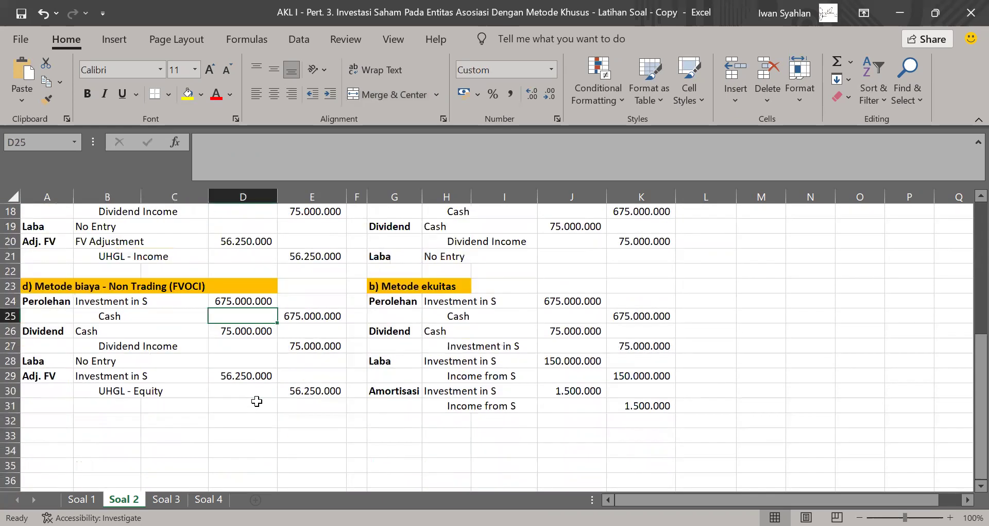